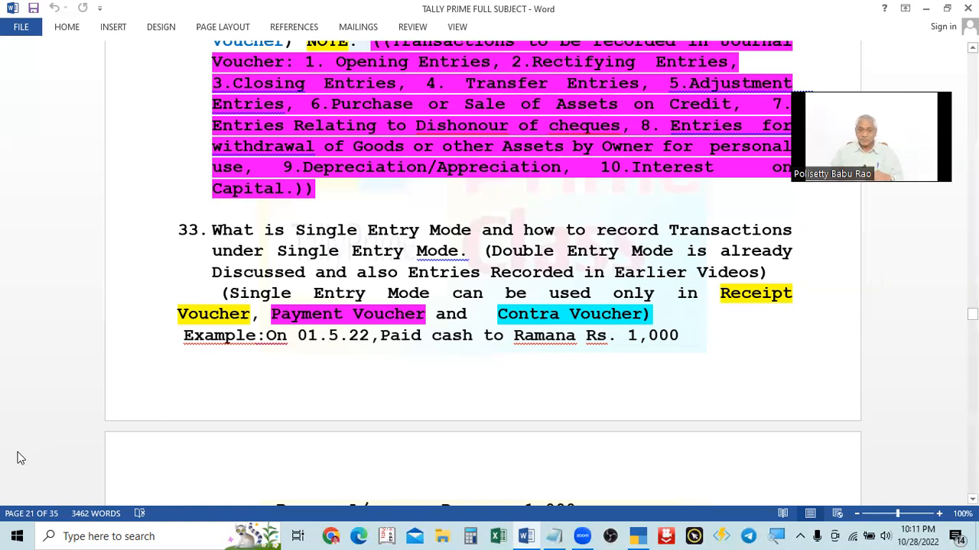
Step: Scroll through the notes on Single Entry Mode and its example transaction
scroll(15, 448, "down", 1)
scroll(12, 367, "down", 4)
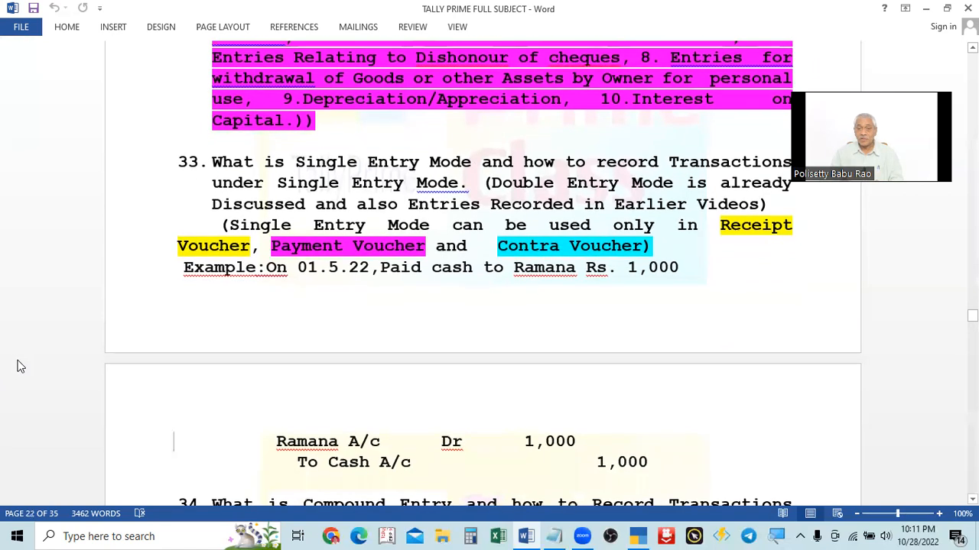
scroll(30, 363, "up", 2)
scroll(44, 359, "up", 1)
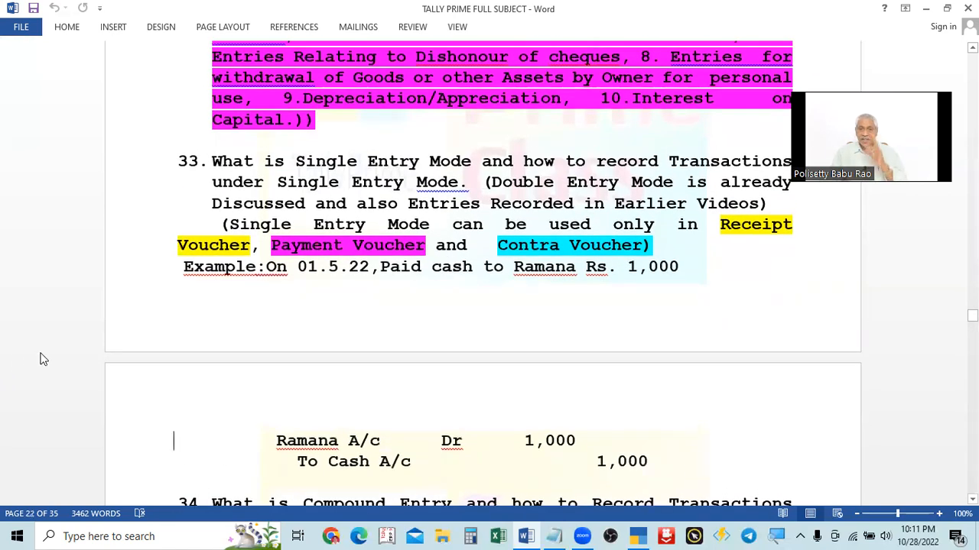
scroll(123, 428, "down", 1)
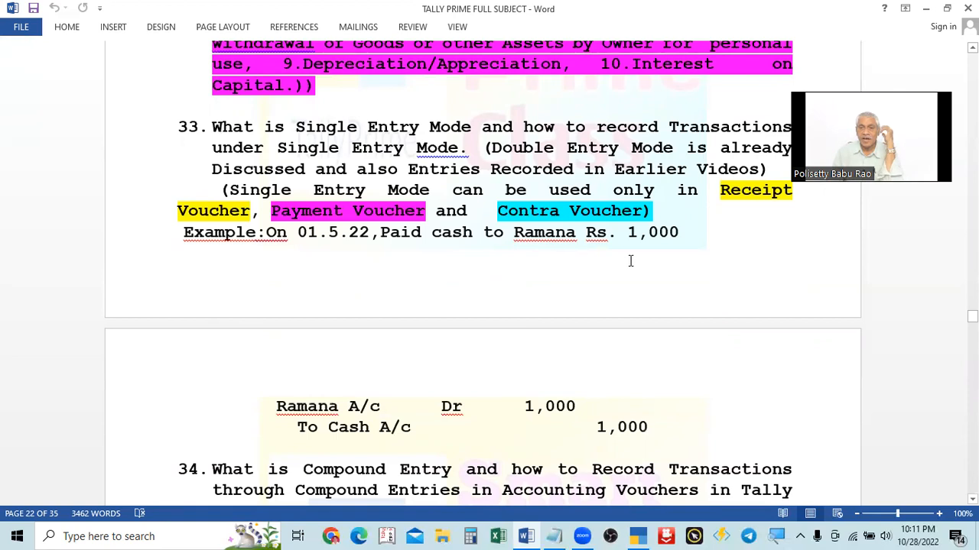
scroll(629, 264, "down", 1)
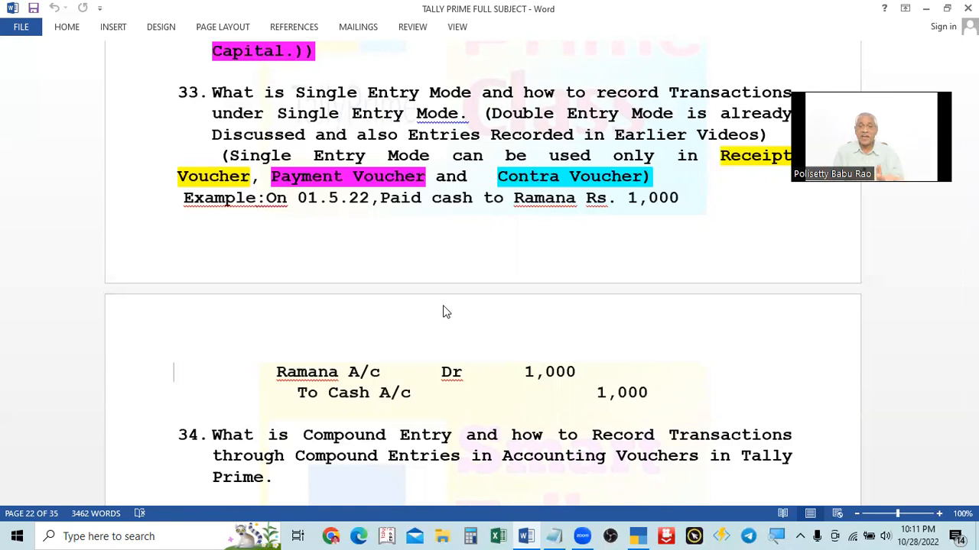
Step: Switch to TallyPrime, continue in Educational Mode and open the company Sri Venkateswara Electronincs
left_click(642, 535)
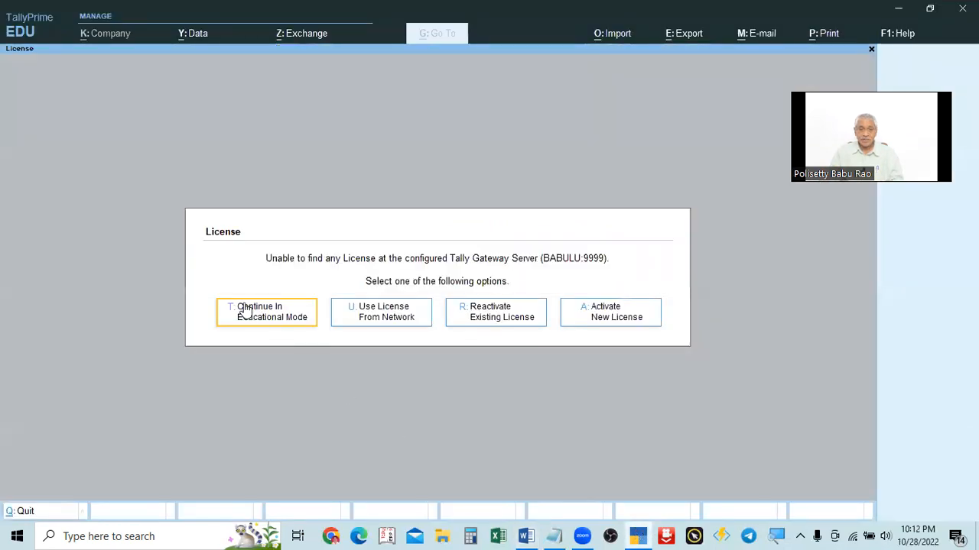
left_click(263, 313)
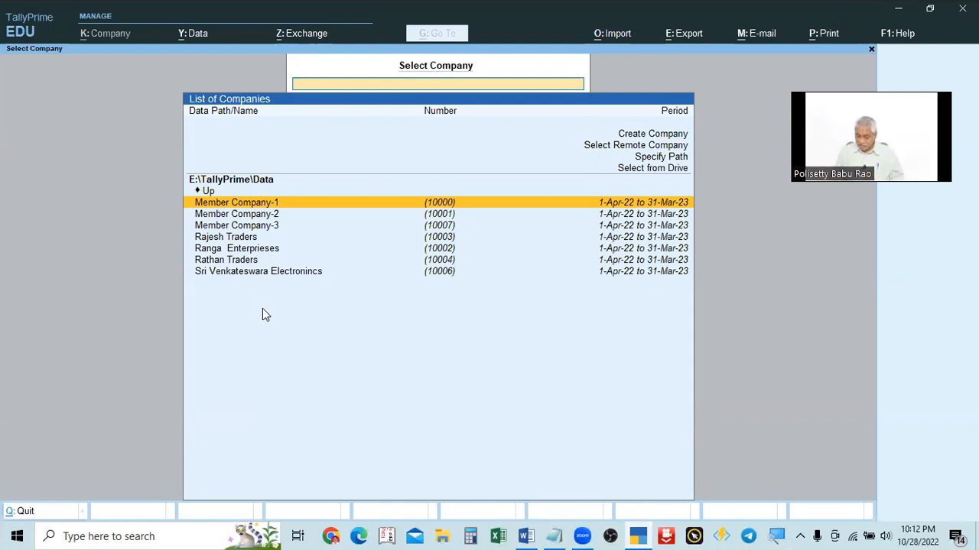
key("Down")
key("Down")
key("Down")
key("Down")
key("Down")
key("Down")
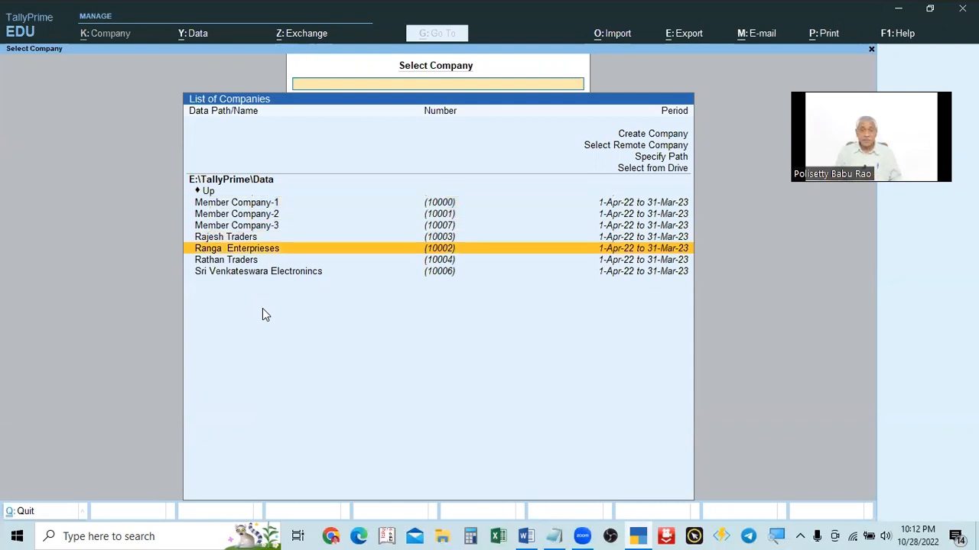
key("Return")
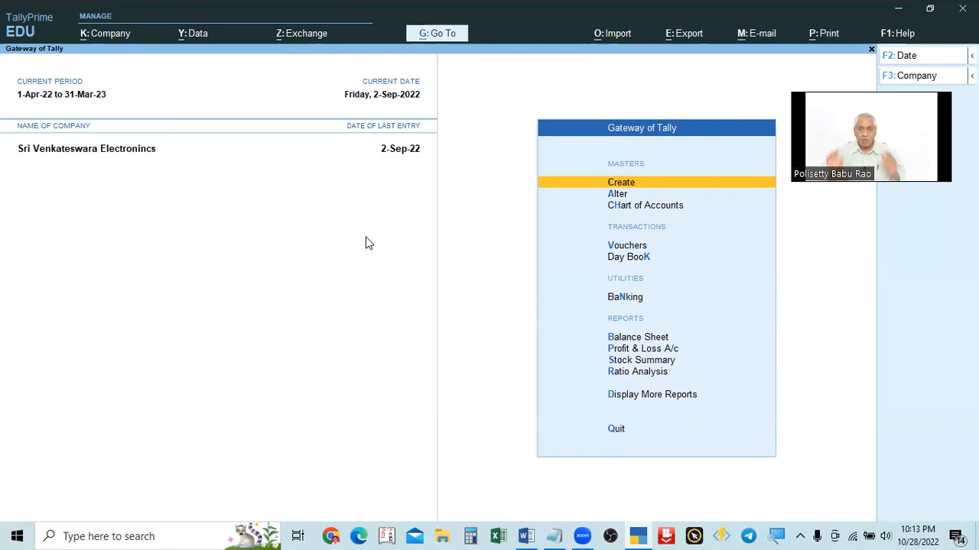
Step: Open accounting voucher creation for a Payment voucher
left_click(627, 246)
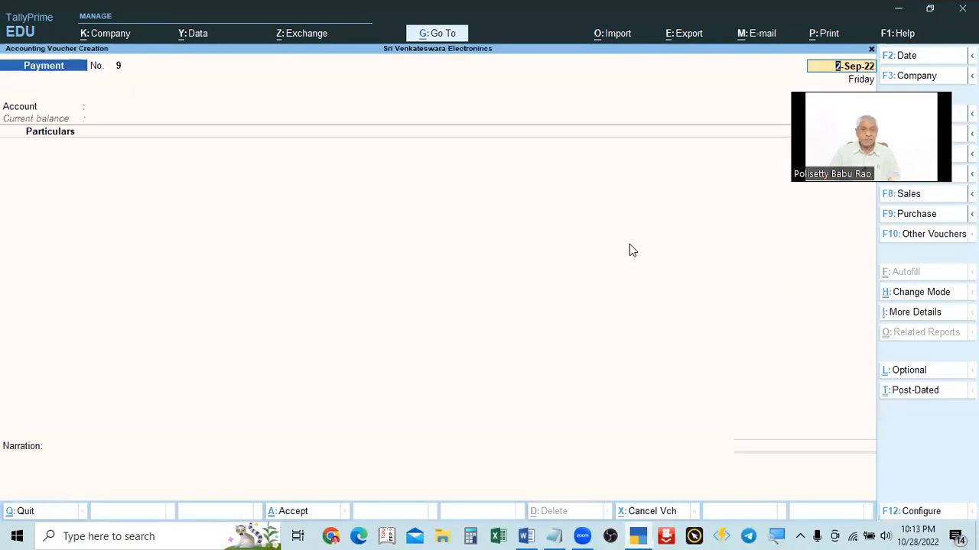
key("alt+Tab")
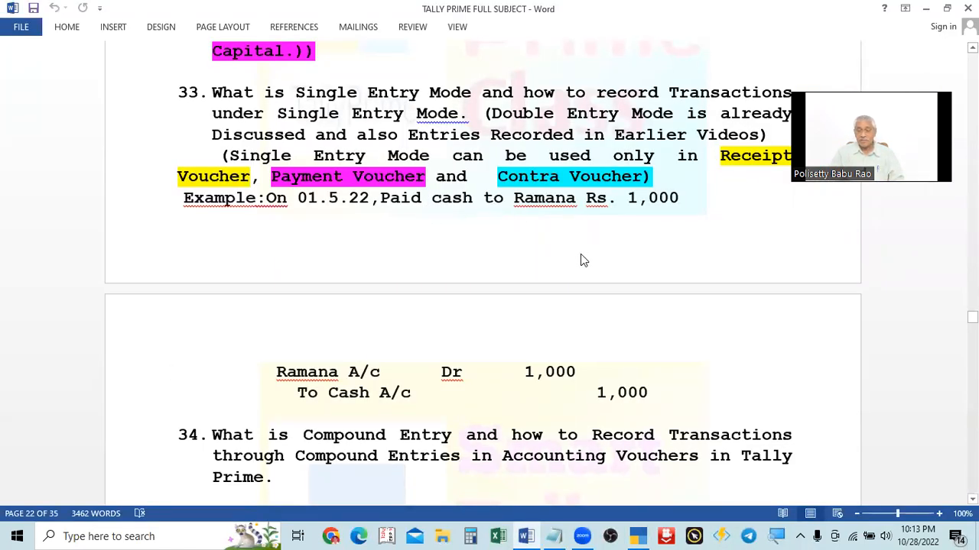
key("alt+Tab")
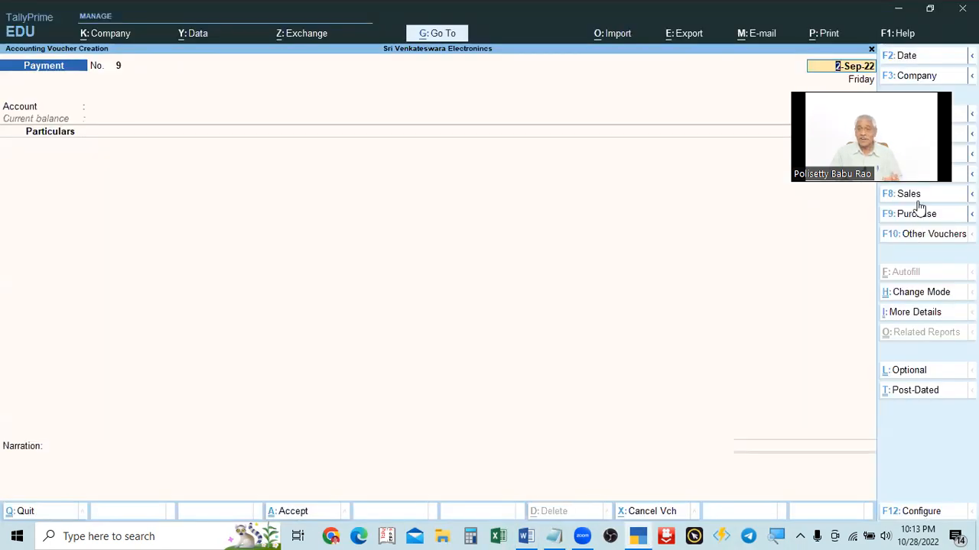
key("Return")
key("Return")
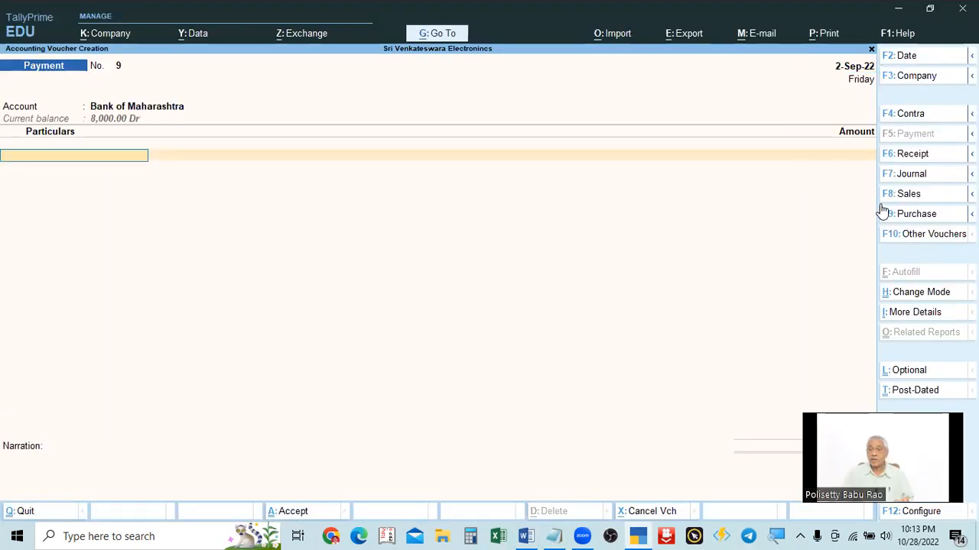
key("F6")
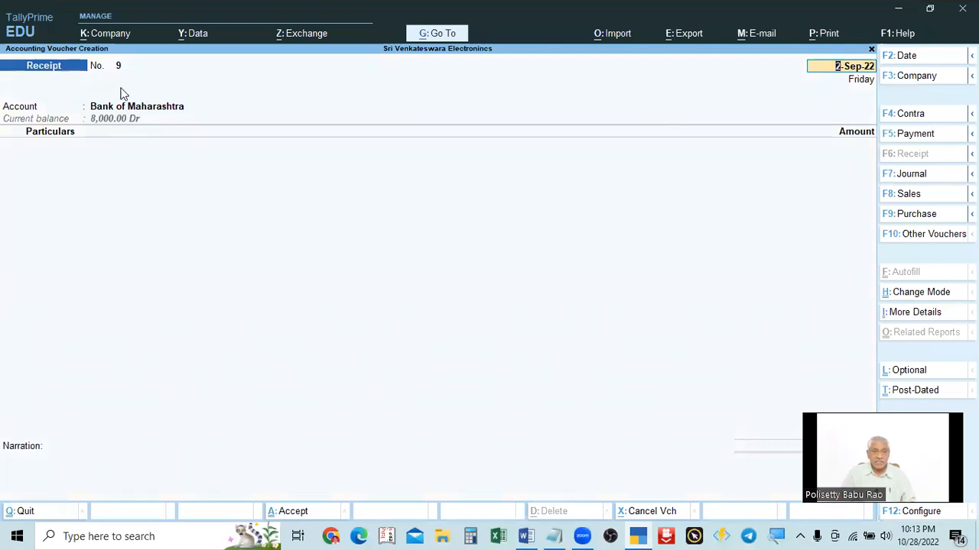
left_click(911, 135)
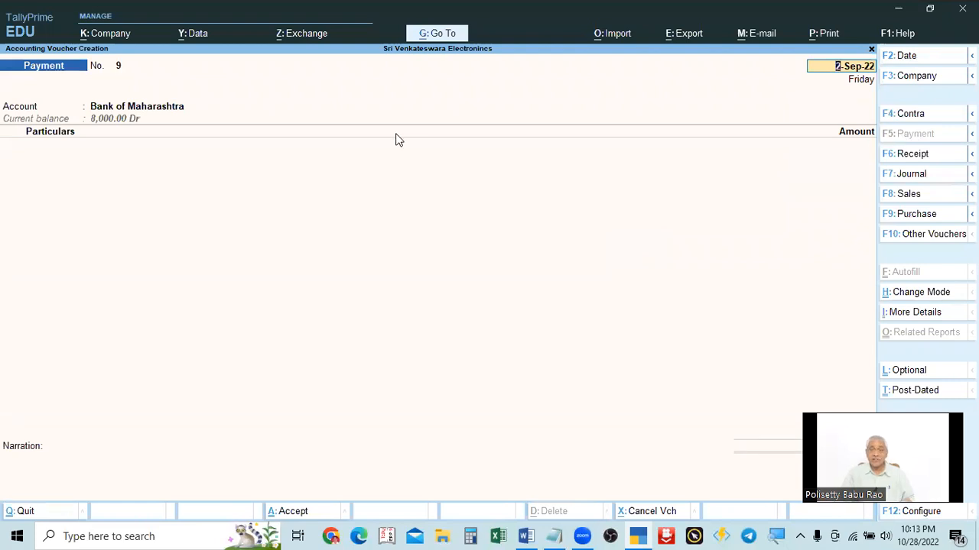
key("BackSpace")
key("Escape")
key("Return")
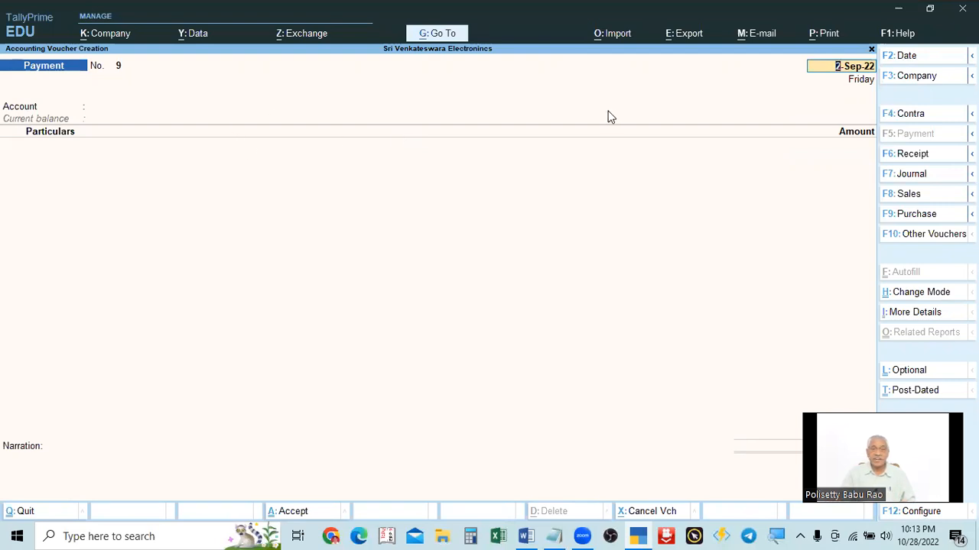
Step: Review the example transaction in the notes document
key("alt+Tab")
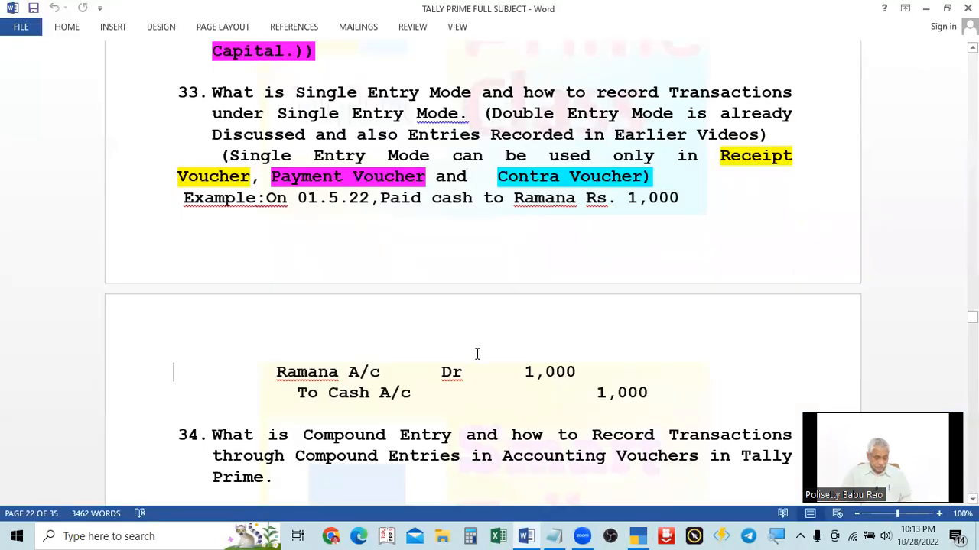
key("alt+Tab")
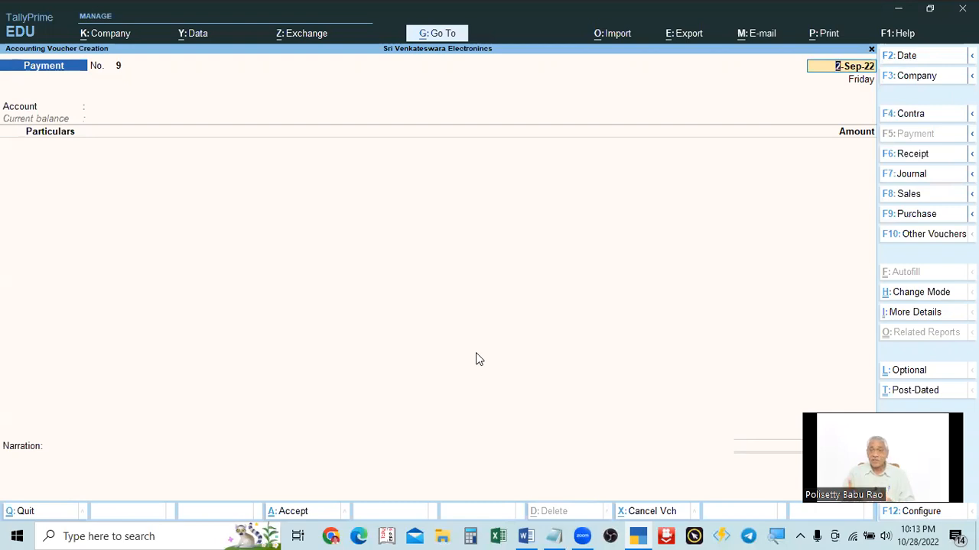
key("alt+Tab")
key("alt+Tab")
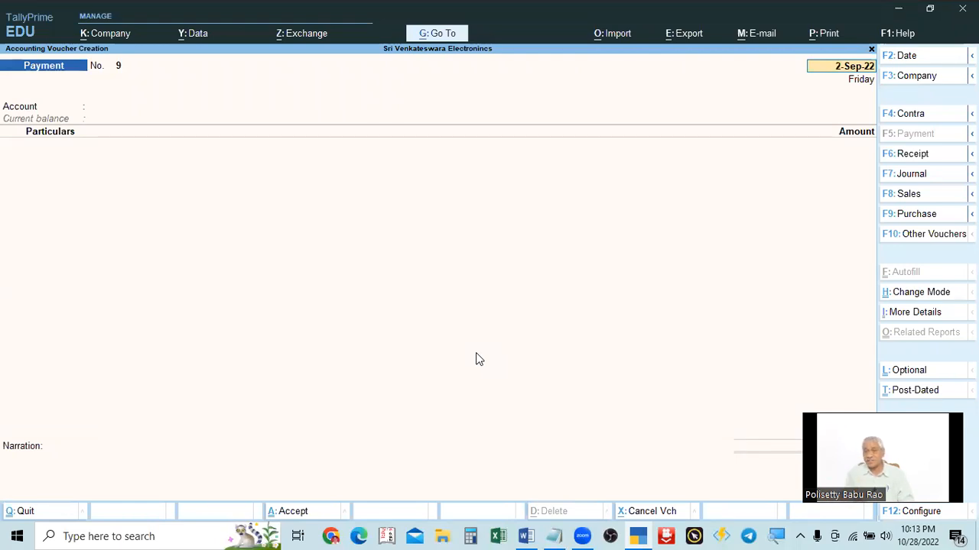
Step: Set the Payment voucher date to 1.5.22
type("1.5")
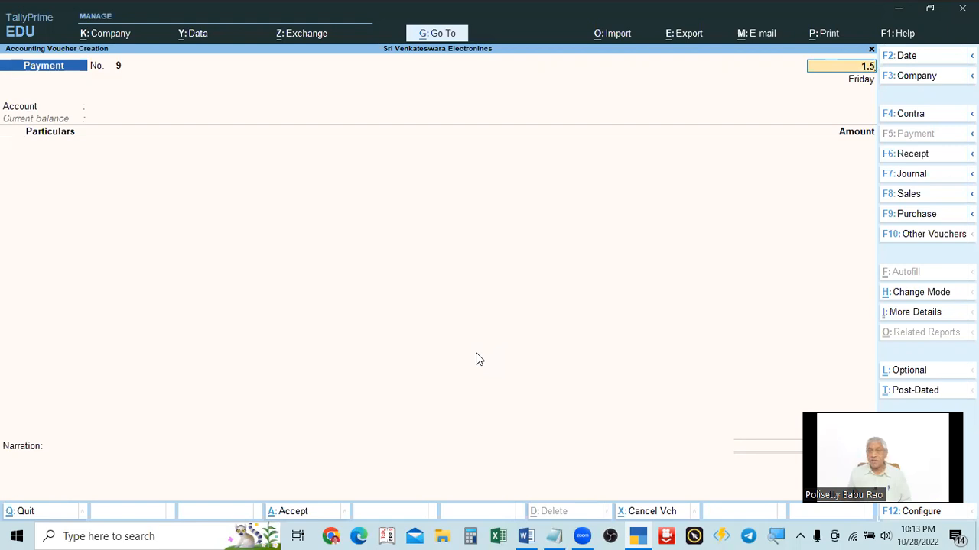
key("Return")
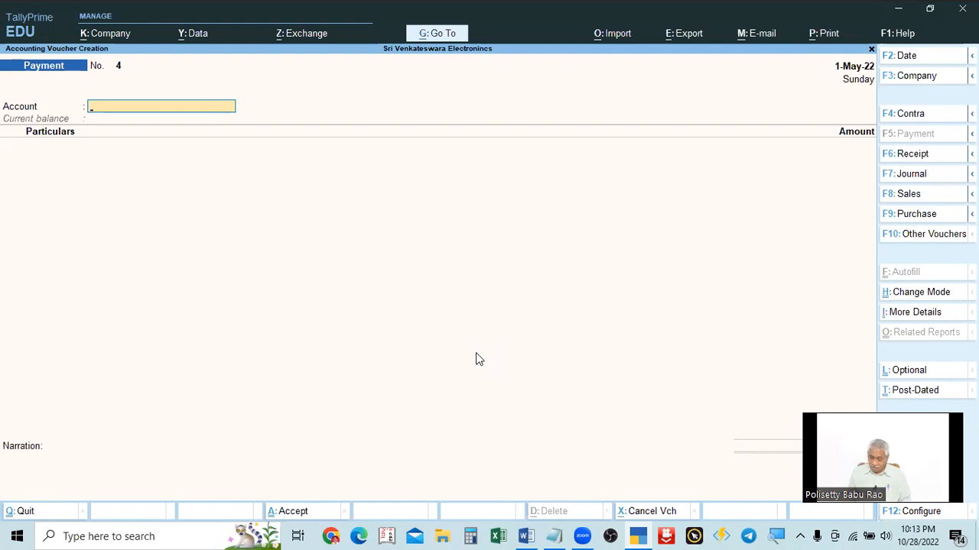
key("BackSpace")
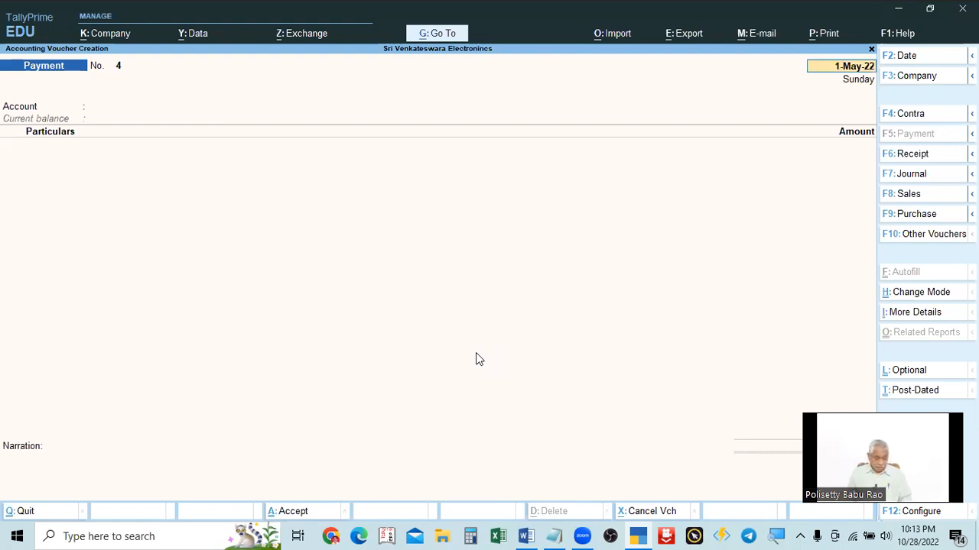
key("F2")
key("BackSpace")
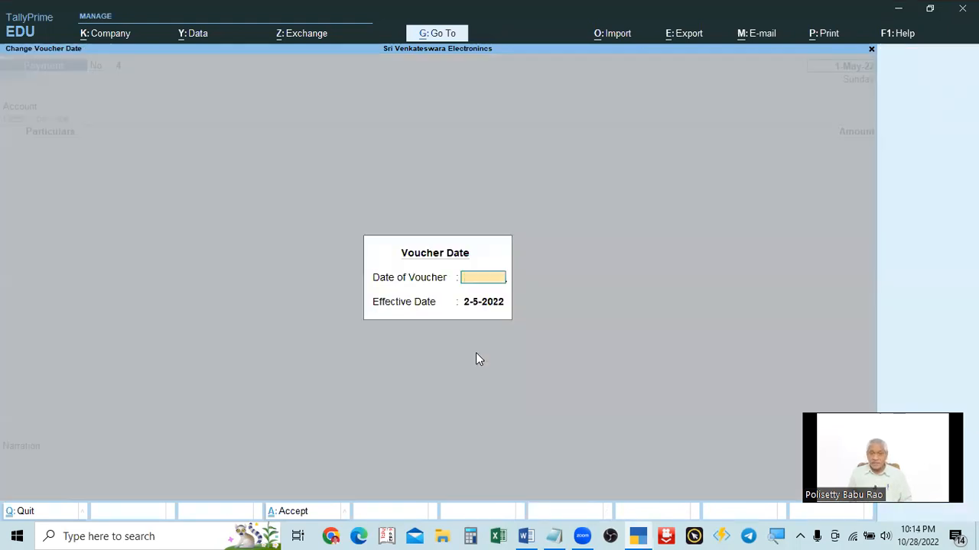
key("Escape")
key("F2")
type("1.5.22")
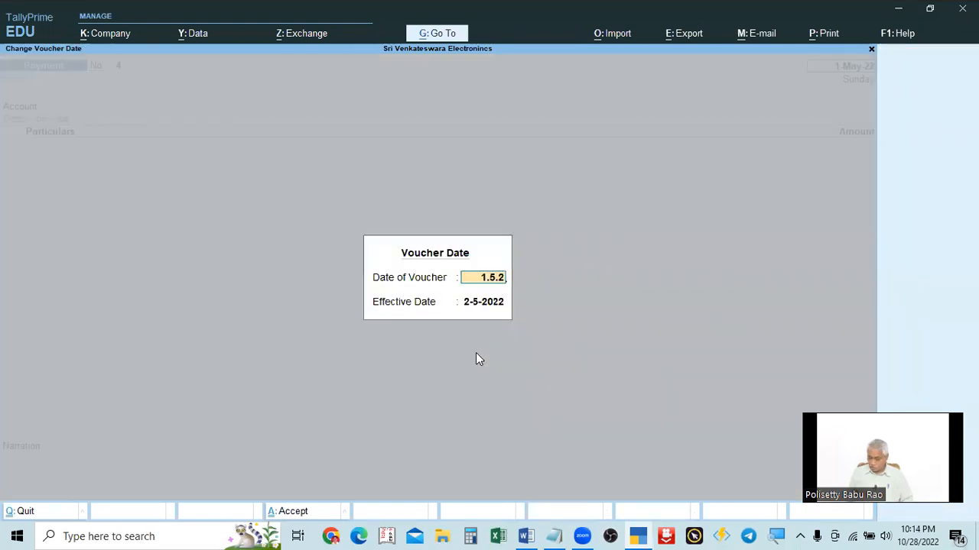
key("Return")
key("Return")
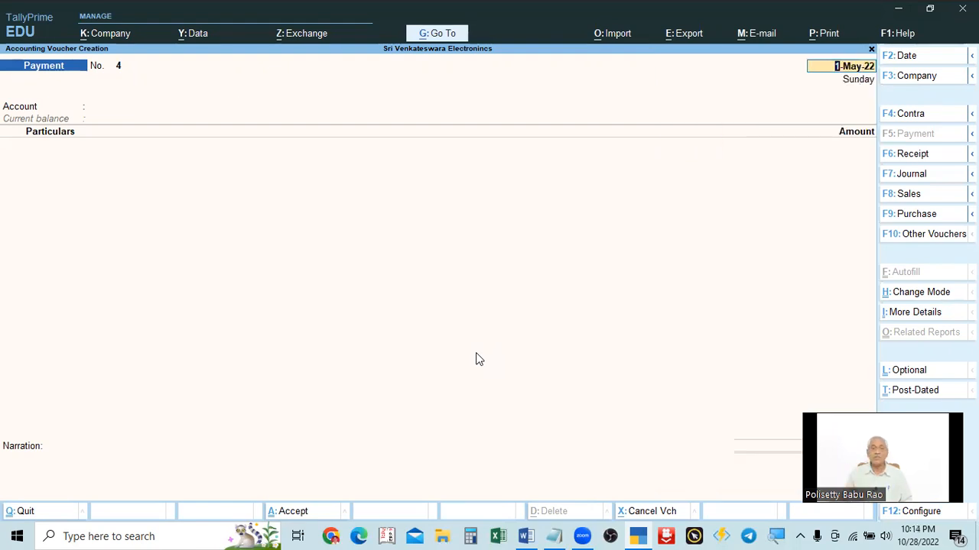
Step: Switch the Payment voucher mode to Double Entry
key("alt+Tab")
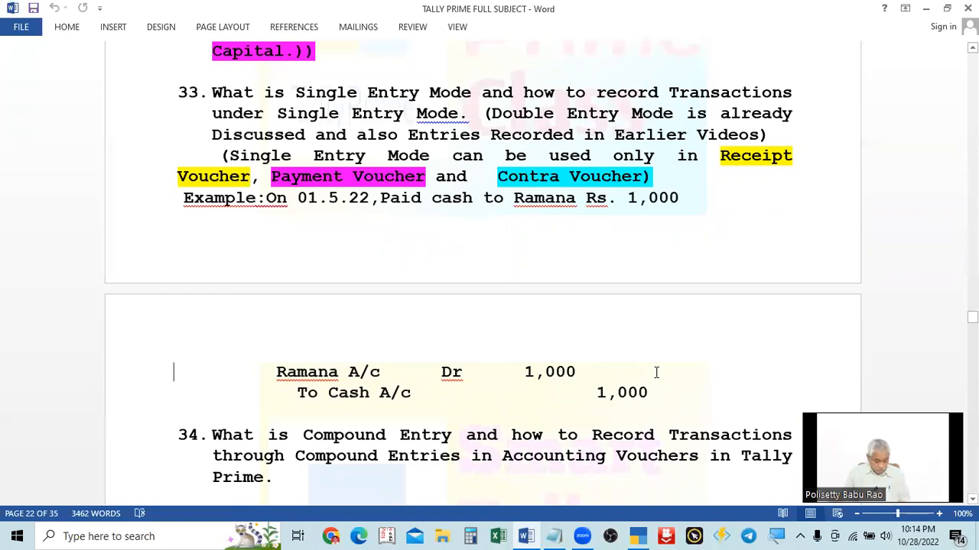
key("alt+Tab")
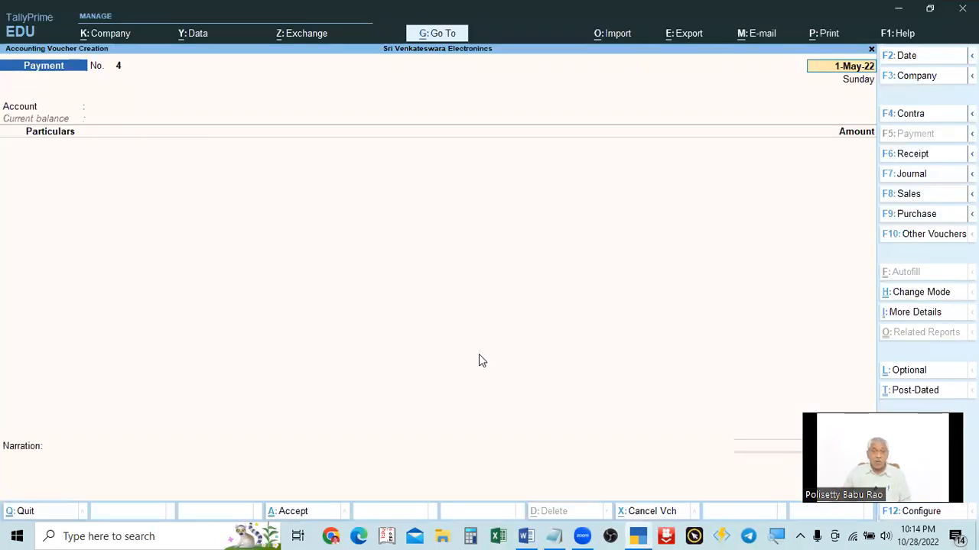
left_click(917, 294)
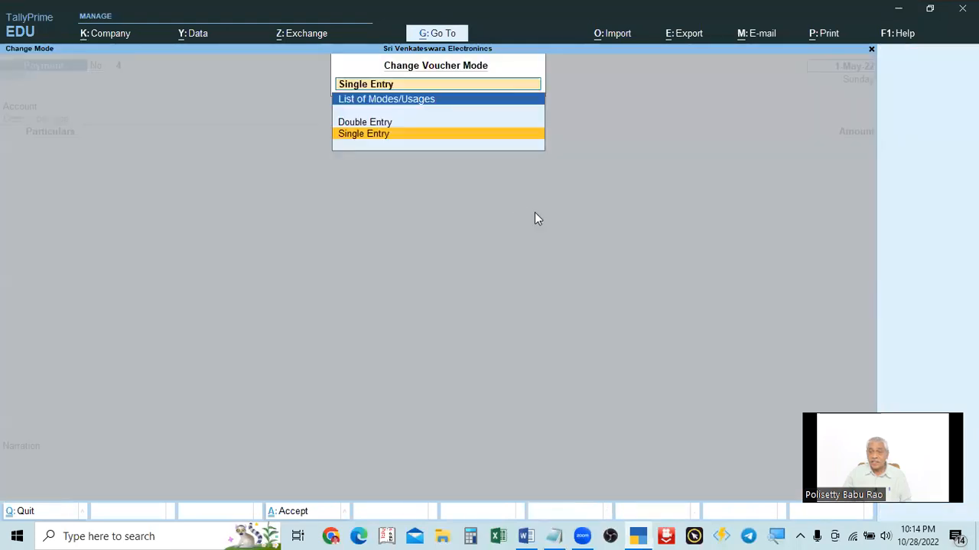
key("Up")
key("Return")
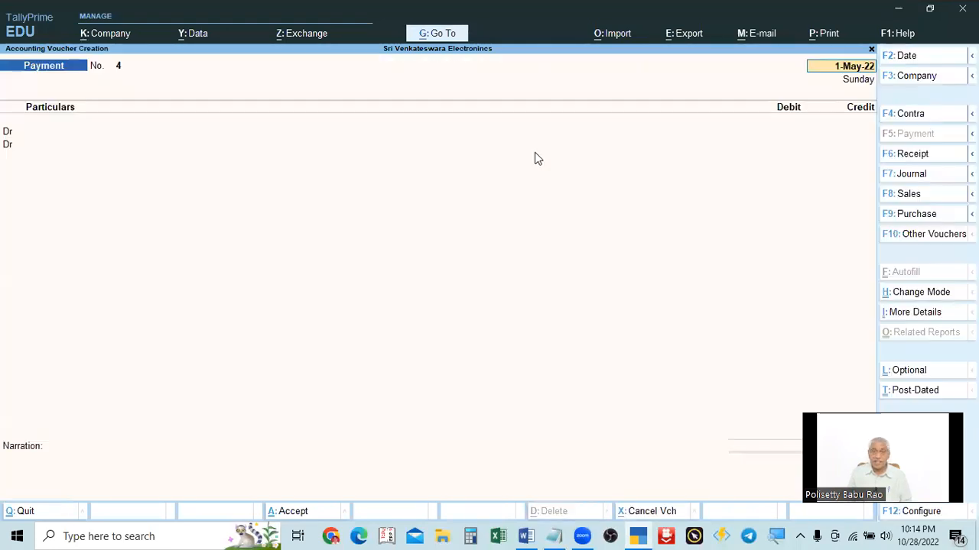
Step: Compare the journal entry in the notes with the voucher screen
key("ctrl")
key("alt+Tab")
key("alt+Tab")
key("alt+Tab")
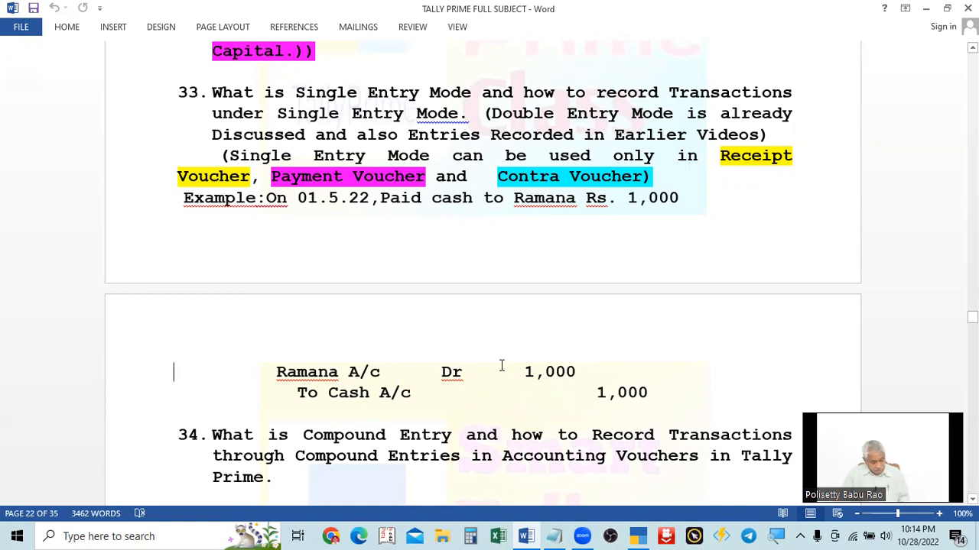
key("alt+Tab")
key("alt+Tab")
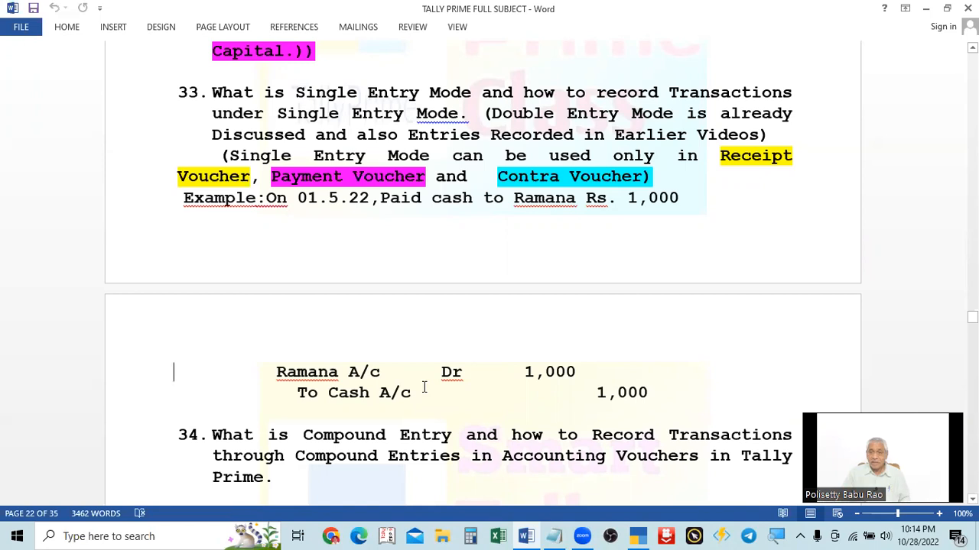
key("alt+Tab")
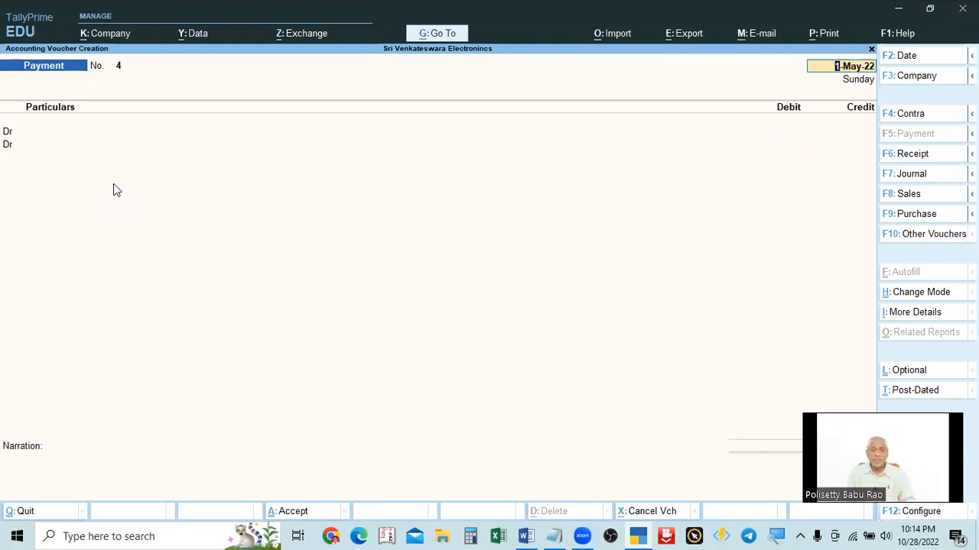
Step: Select RAmana A/c as the debit ledger of the payment voucher, checking the example in the notes
key("Return")
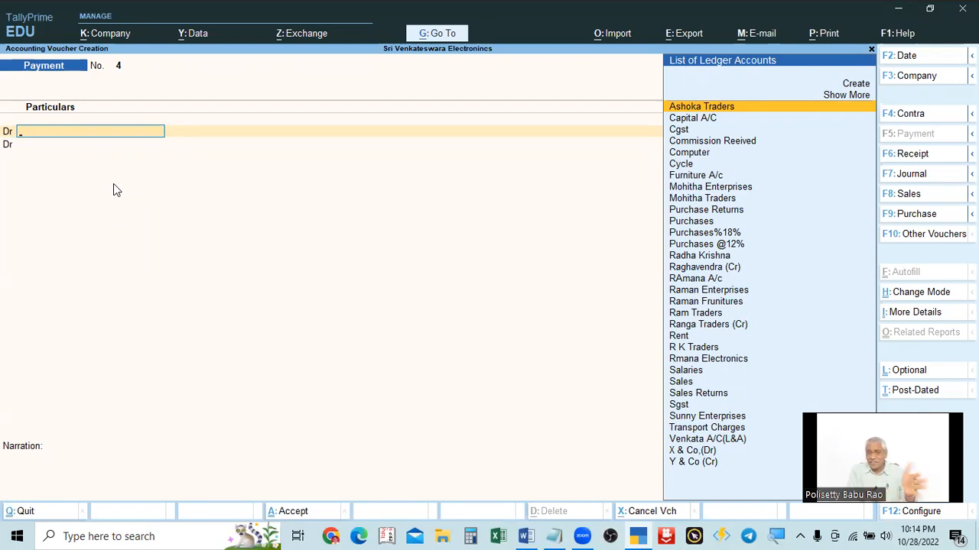
key("alt+Tab")
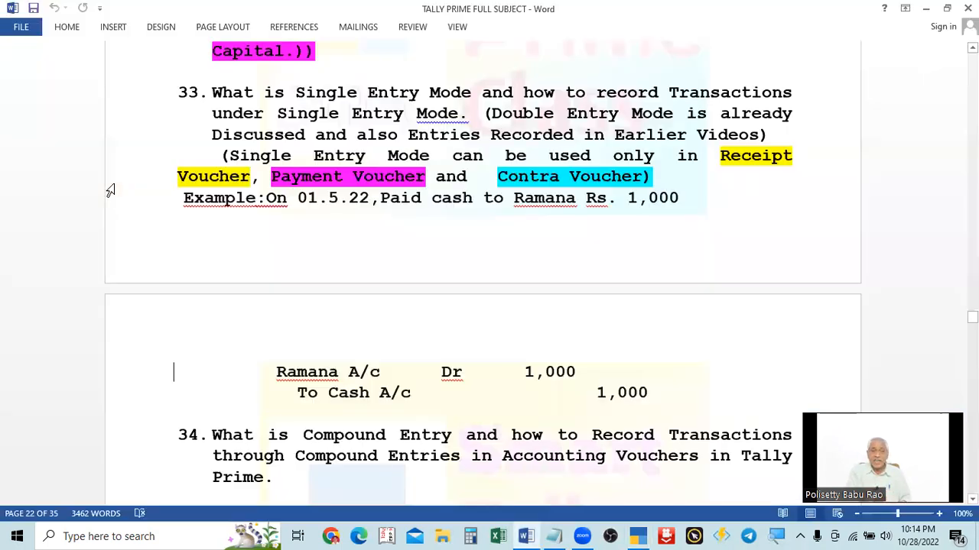
key("alt+Tab")
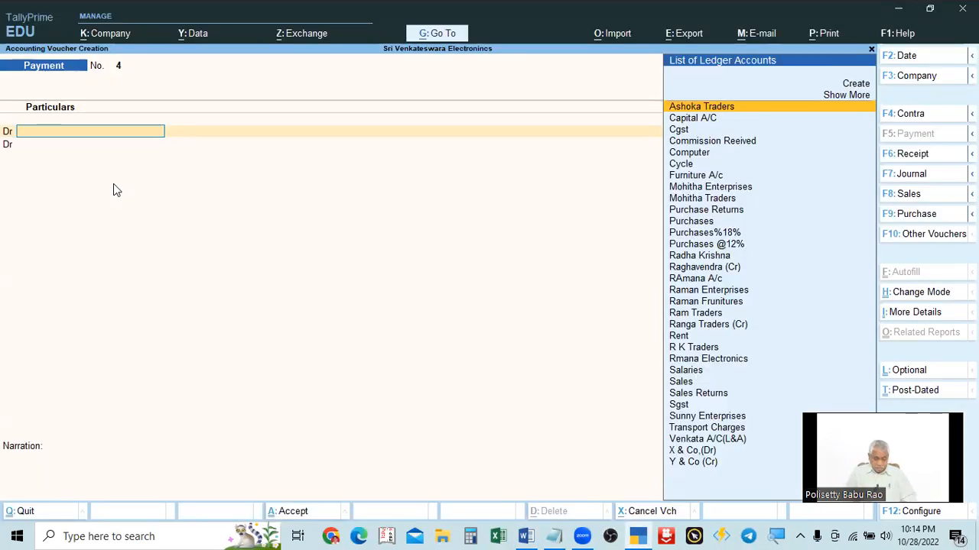
type("R")
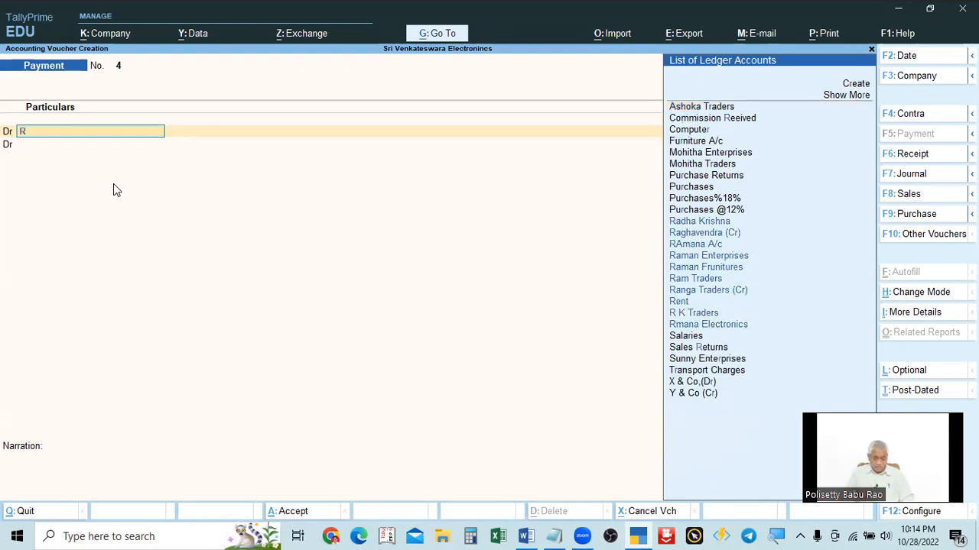
type("ama")
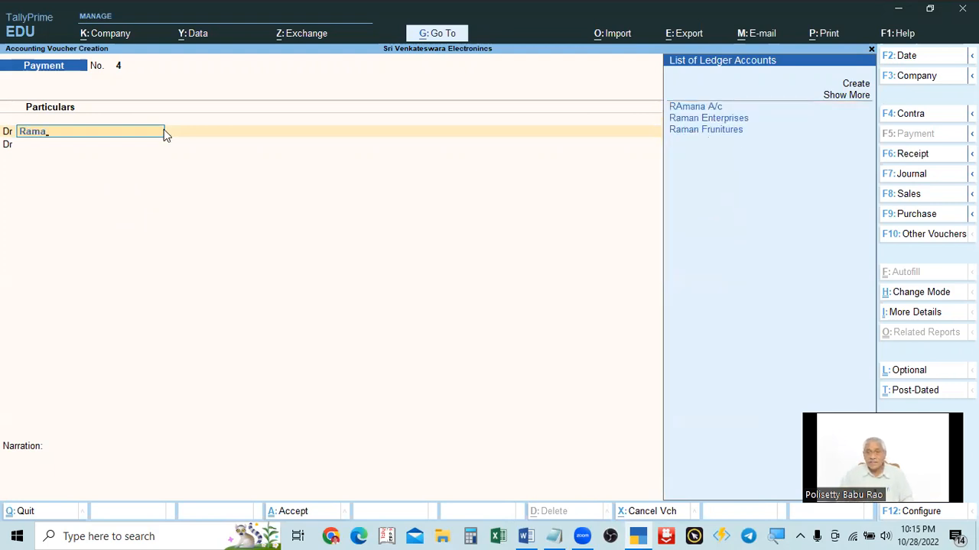
left_click(690, 109)
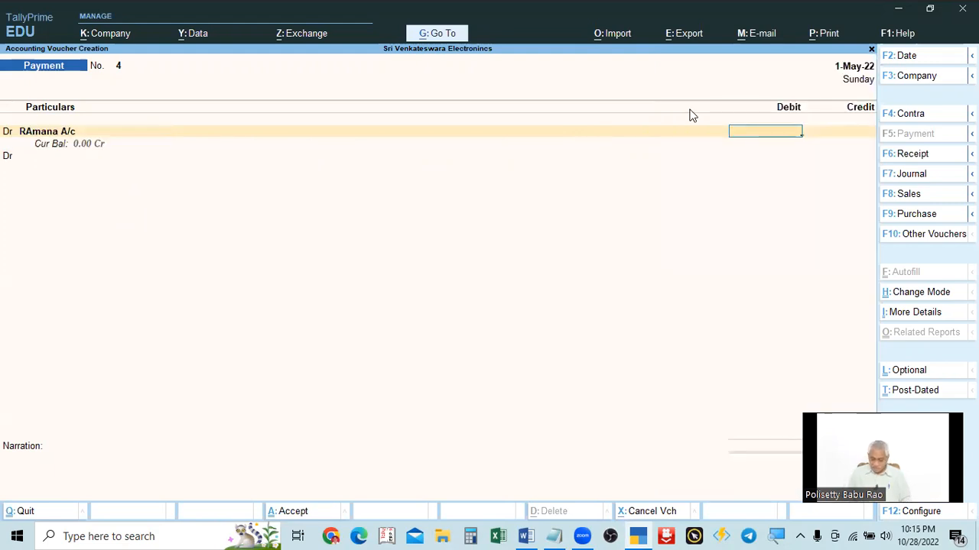
Step: Alter the RAmana A/c ledger, correcting its name to Ramana A/c, and save the change
key("BackSpace")
key("ctrl+Return")
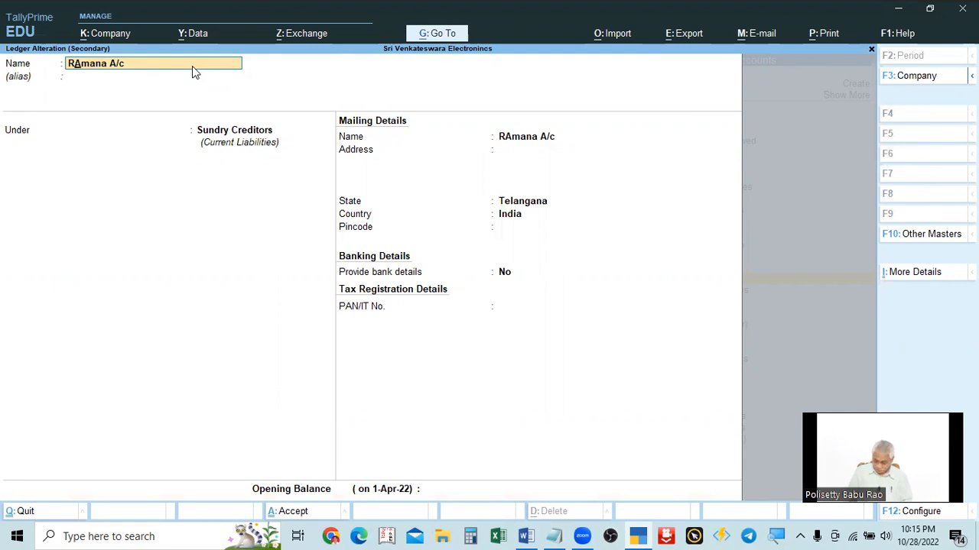
type("a")
key("Delete")
key("Return")
key("Return")
key("Return")
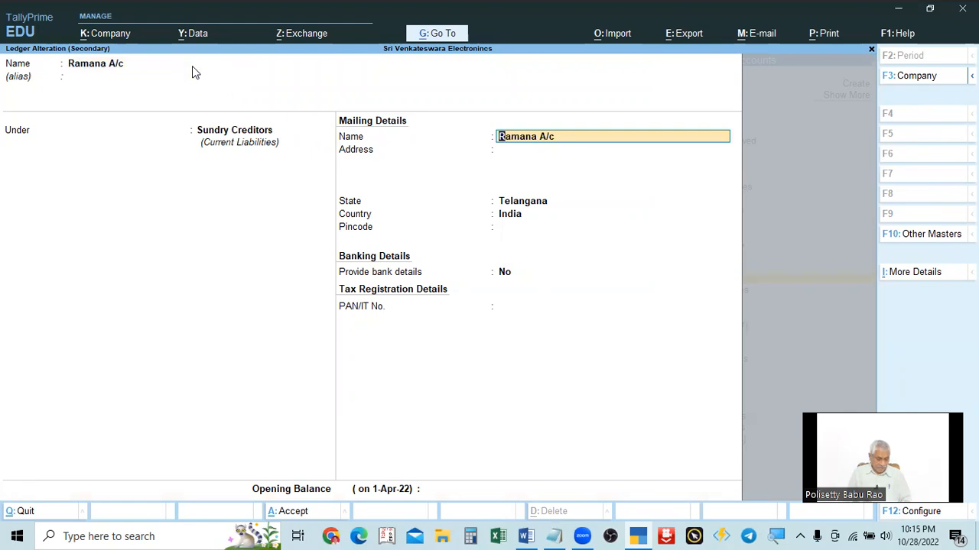
key("ctrl+a")
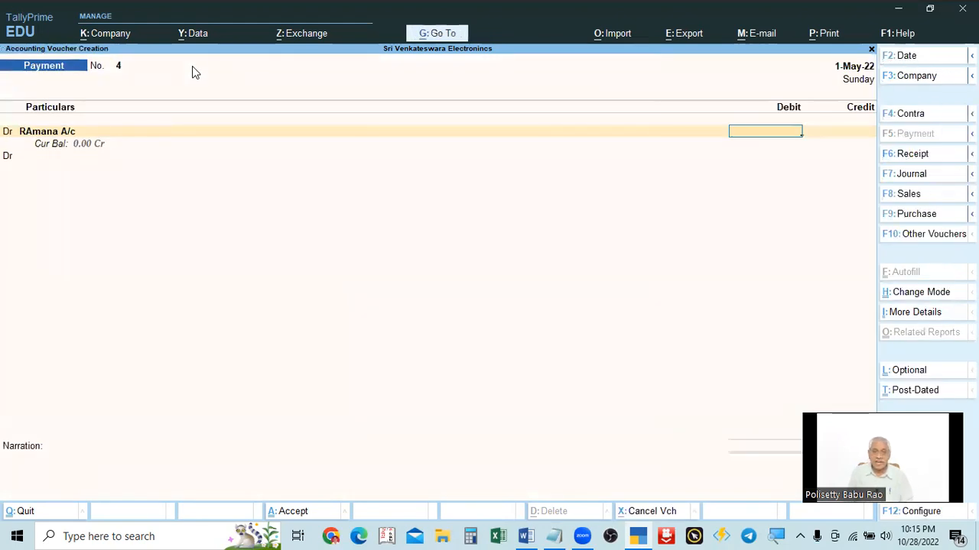
Step: Enter 1,000 as the debit amount for the Ramana ledger after checking the notes
key("alt+Tab")
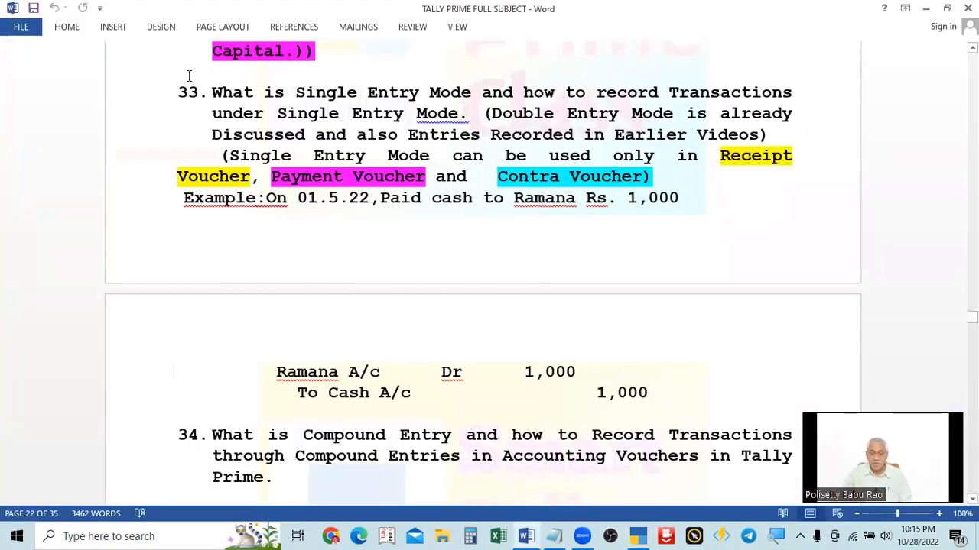
key("alt+Tab")
type("10000")
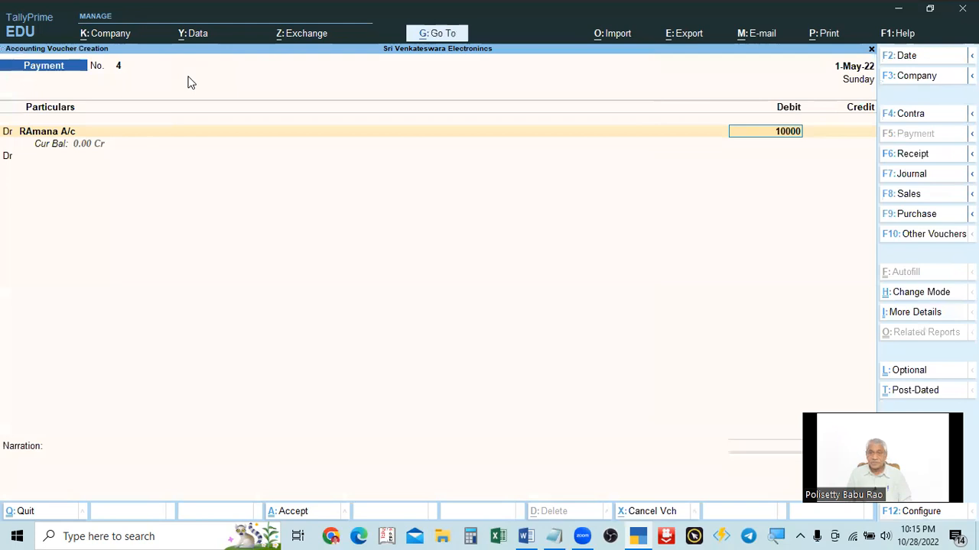
key("BackSpace")
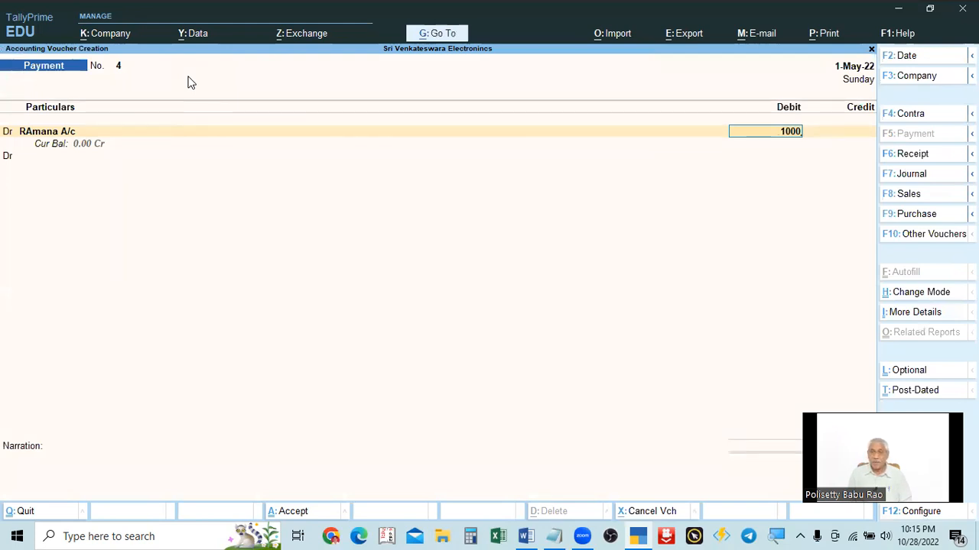
key("Return")
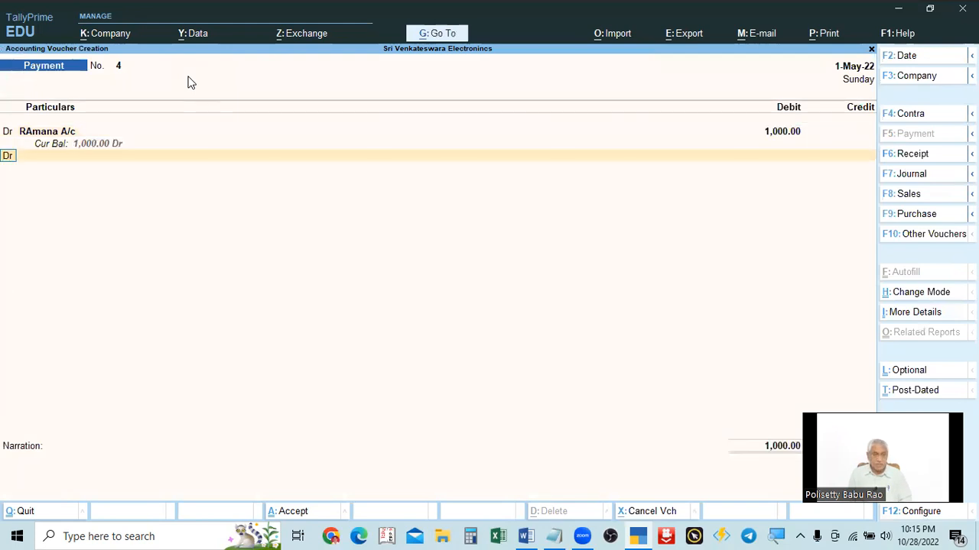
Step: Select Cash as the credit ledger and accept the 1,000 credit amount
type("c")
key("Return")
type("cash")
key("alt+Tab")
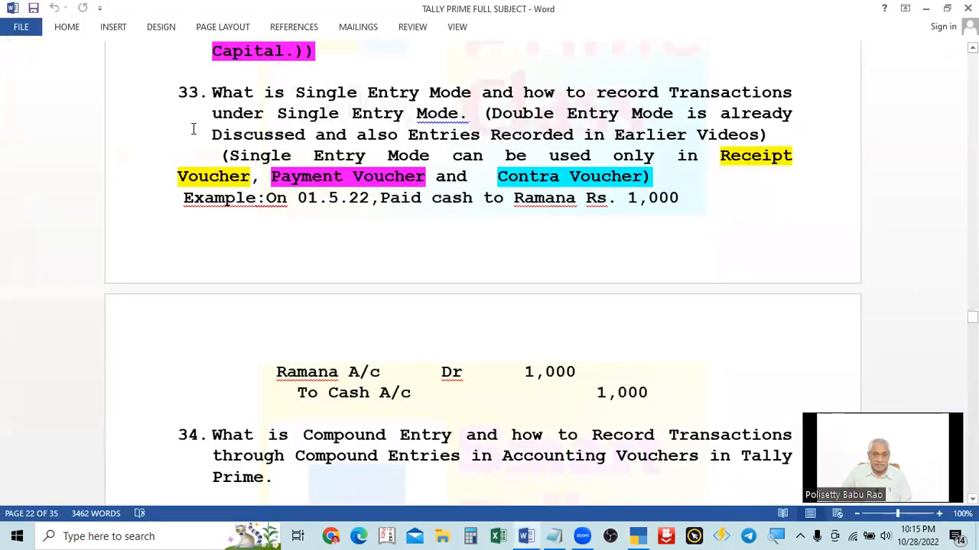
key("alt+Tab")
type("c")
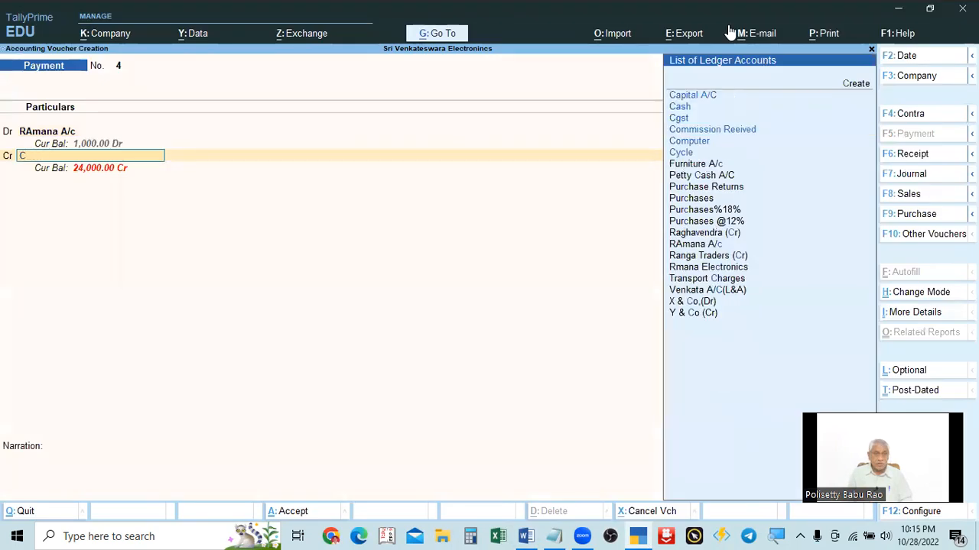
key("BackSpace")
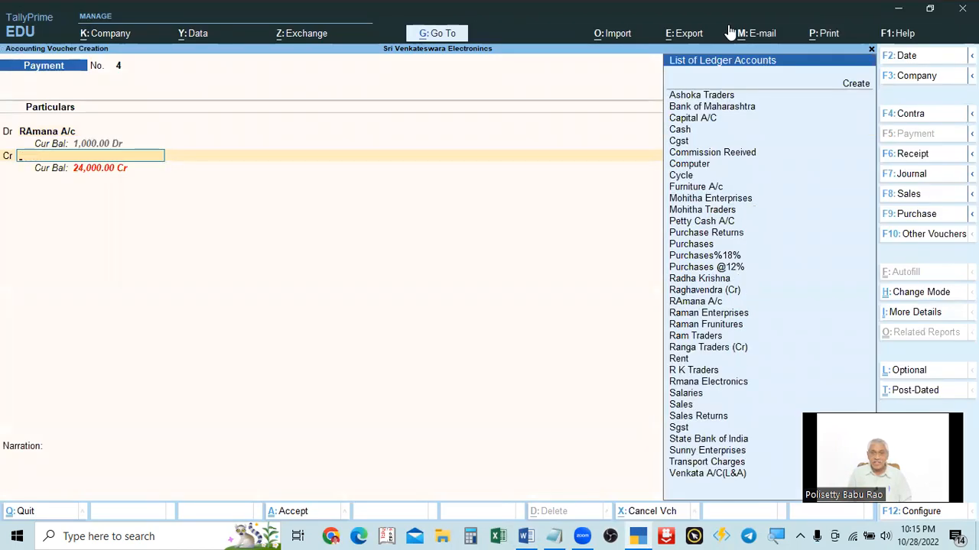
key("Down")
key("Down")
key("Down")
key("Down")
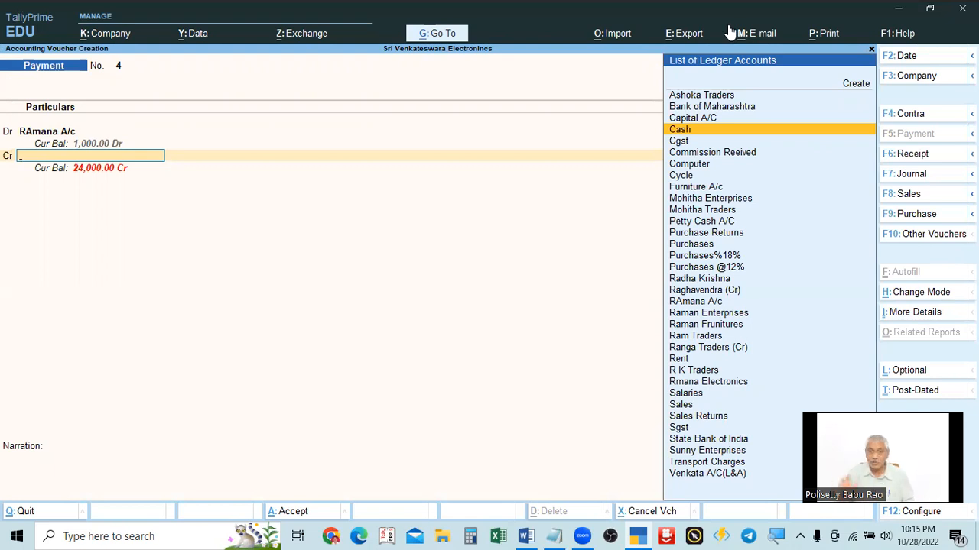
key("Return")
key("Return")
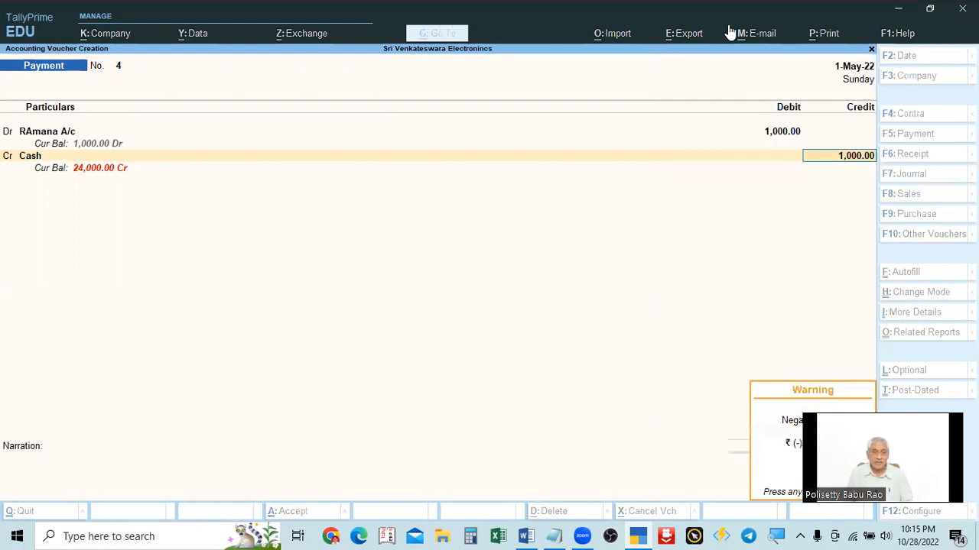
key("Return")
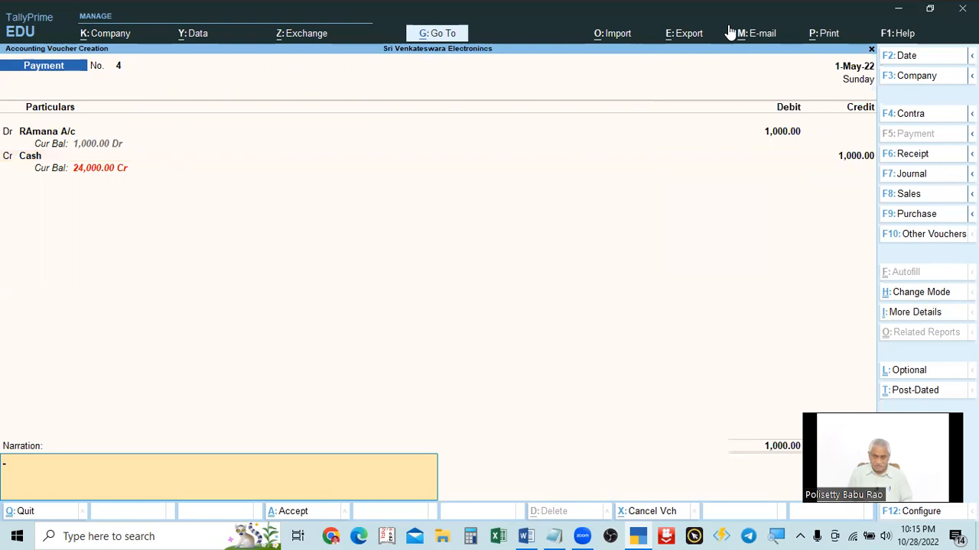
Step: Enter the narration 'being cash paid to rmana' and save the payment voucher
type("b")
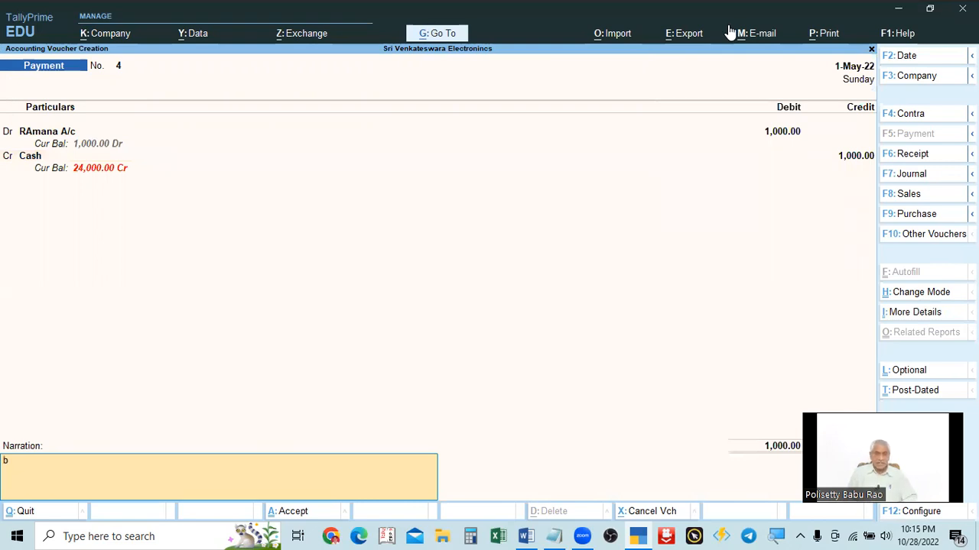
type("eing cash paid to rmana")
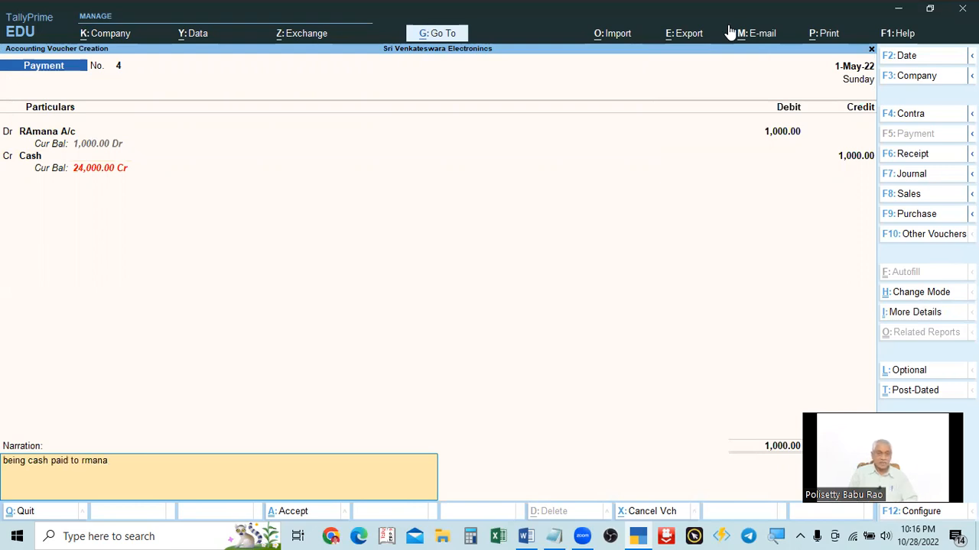
key("Return")
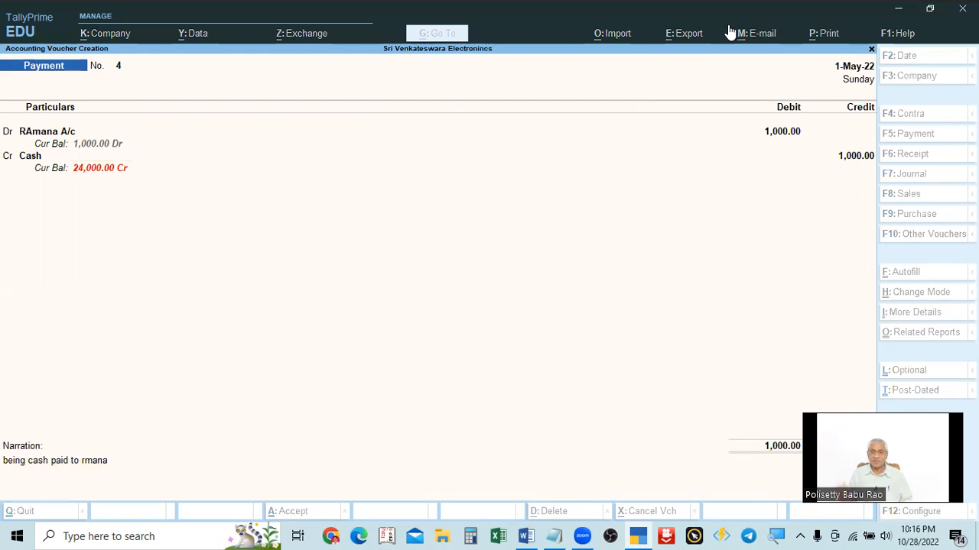
key("alt+Tab")
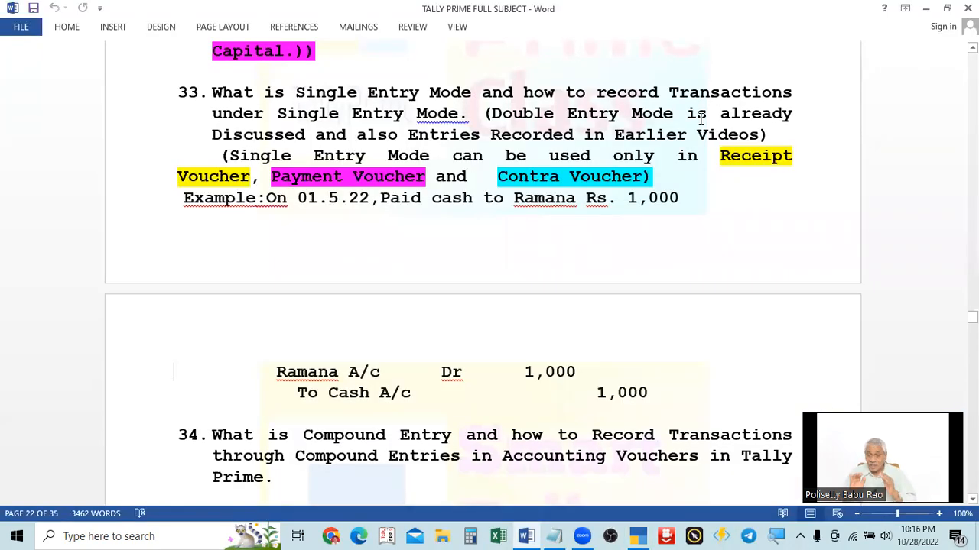
left_click(925, 9)
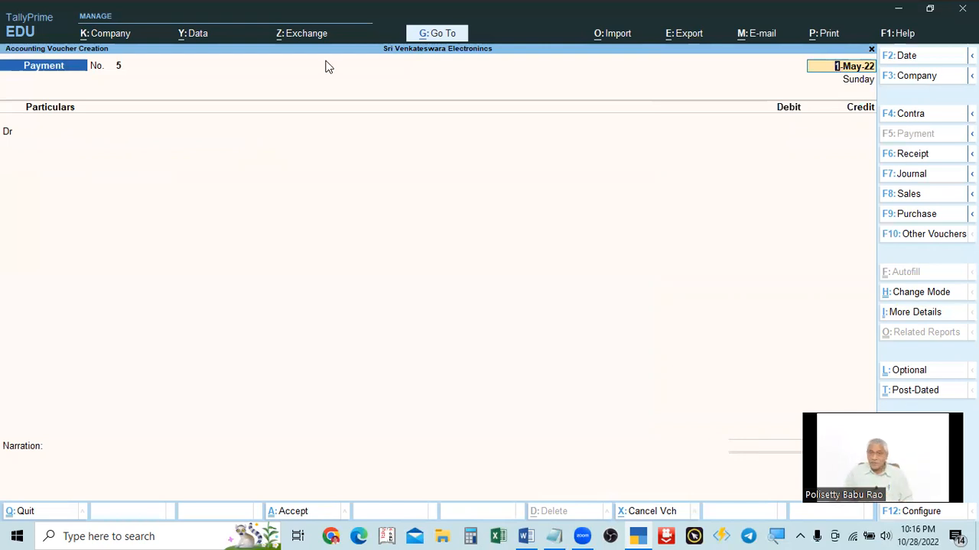
left_click(915, 155)
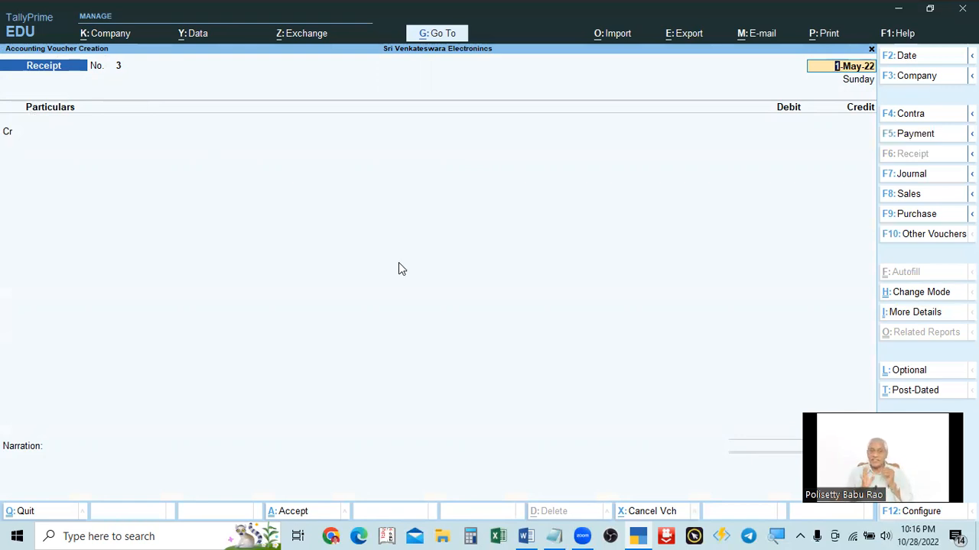
key("BackSpace")
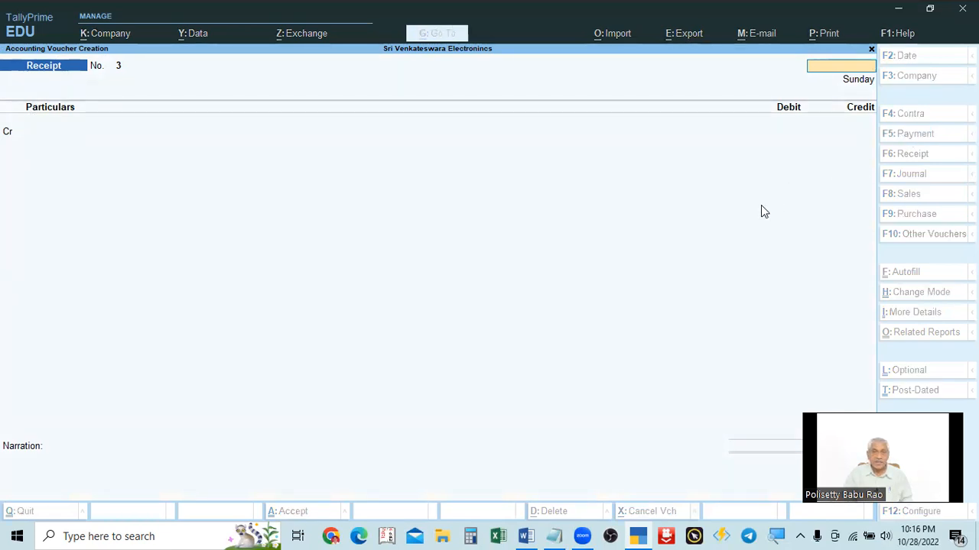
key("Escape")
key("Escape")
key("Escape")
key("v")
left_click(916, 137)
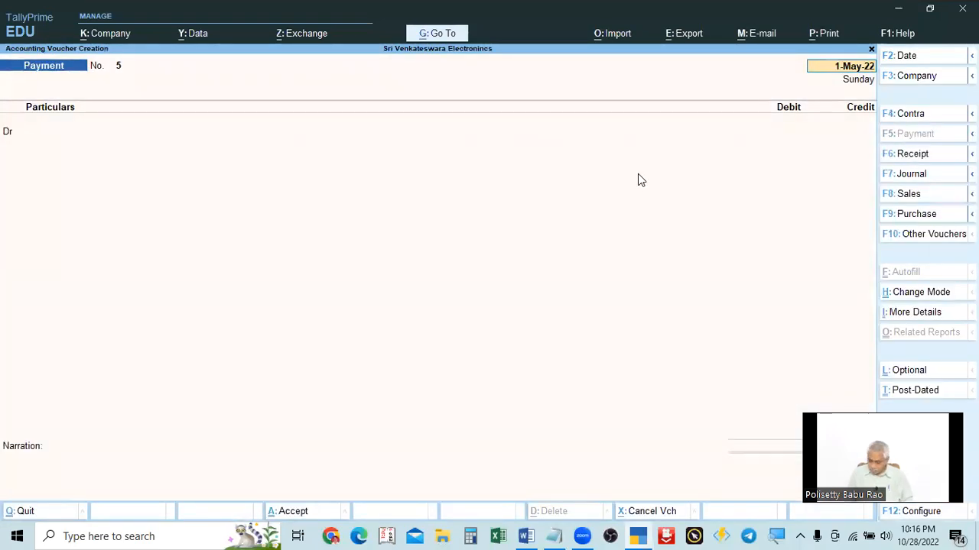
Step: Reopen the saved payment voucher No. 4 and switch it to Single Entry mode
key("Page_Up")
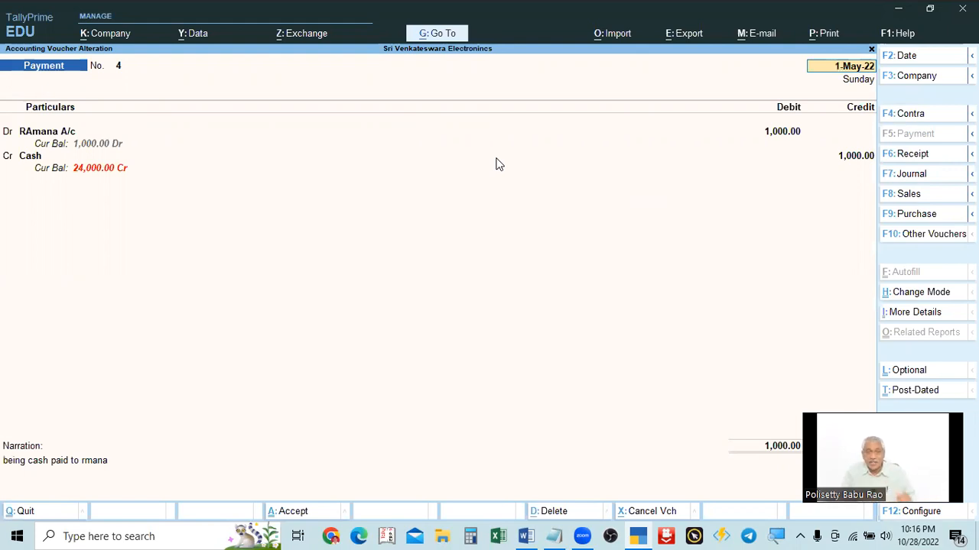
left_click(920, 296)
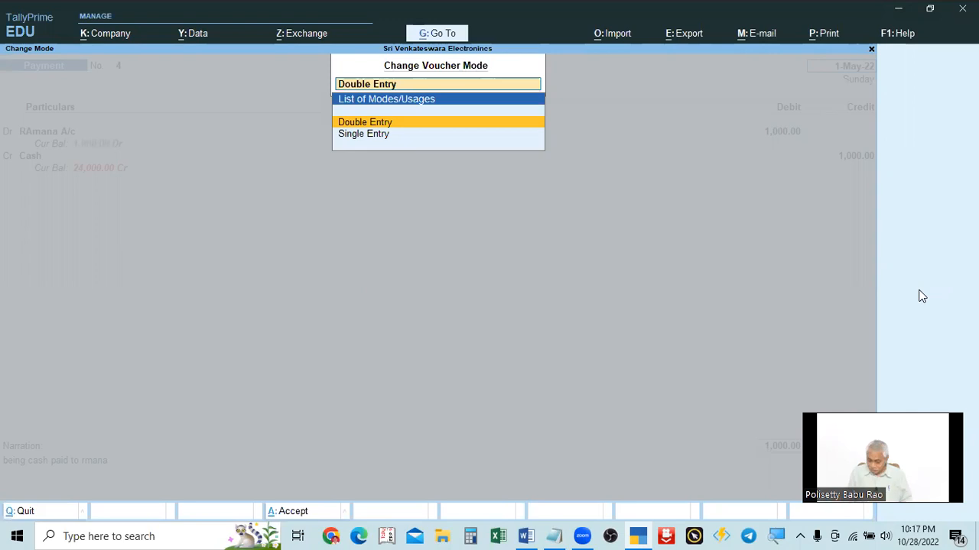
key("Down")
key("Return")
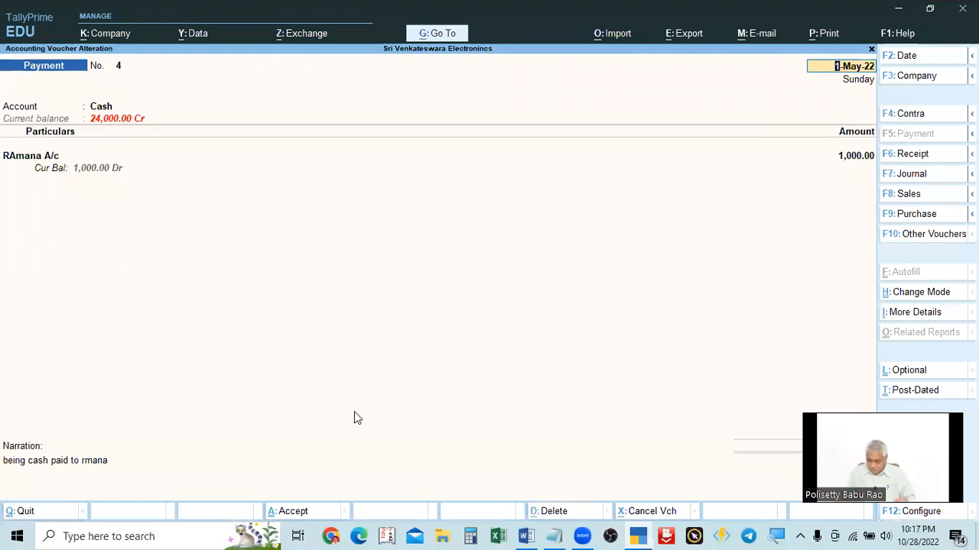
Step: Switch the voucher back to Double Entry mode
left_click(919, 293)
key("Up")
key("Return")
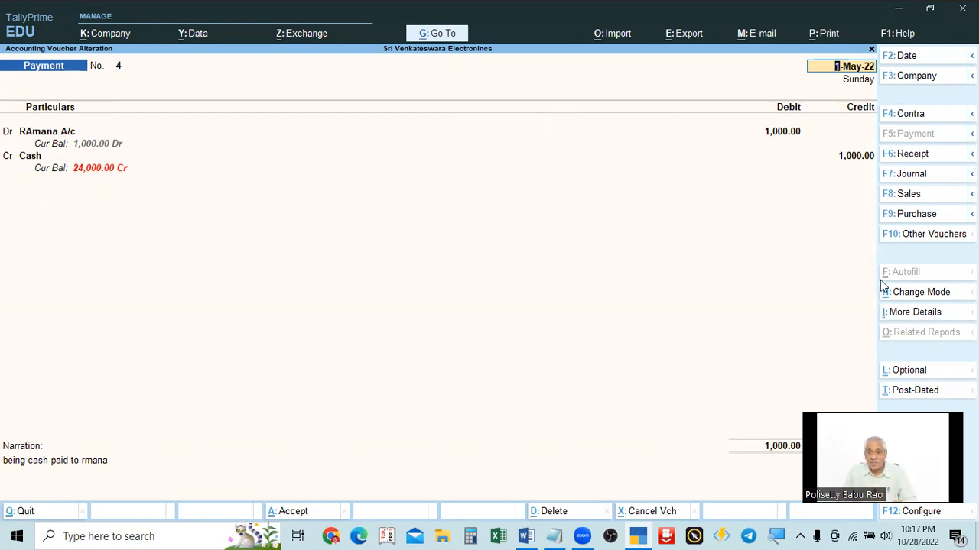
Step: Switch payment voucher No. 4 to Single Entry mode again and highlight the RAmana A/c line
left_click(915, 292)
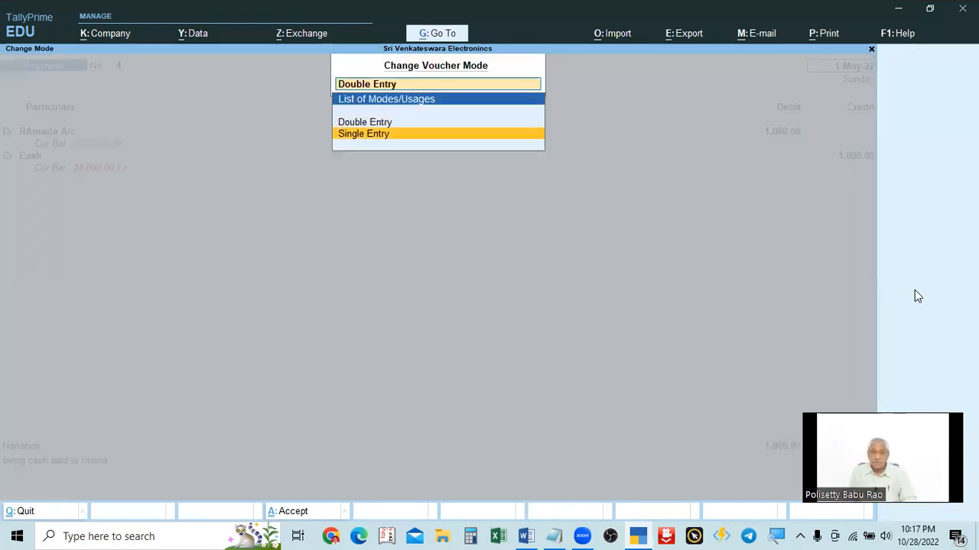
key("Return")
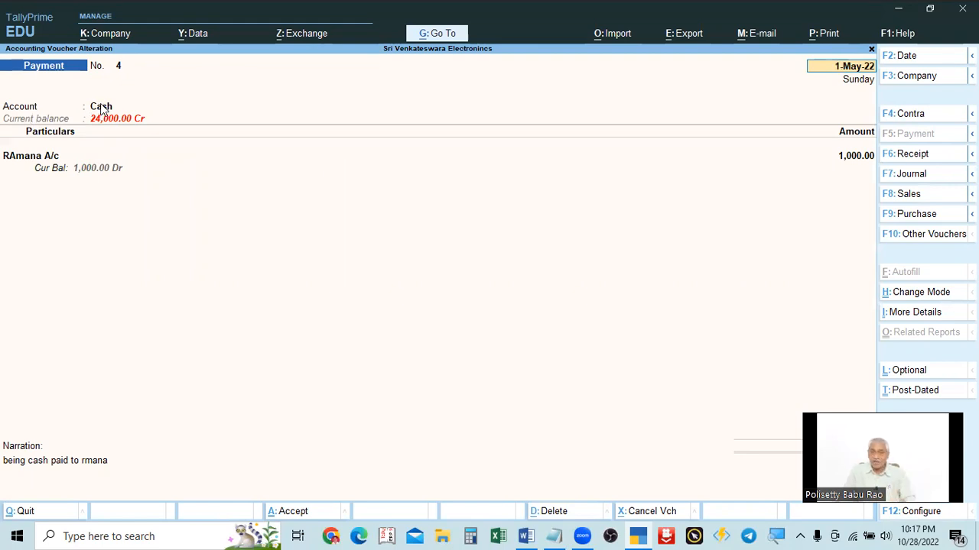
left_click(53, 159)
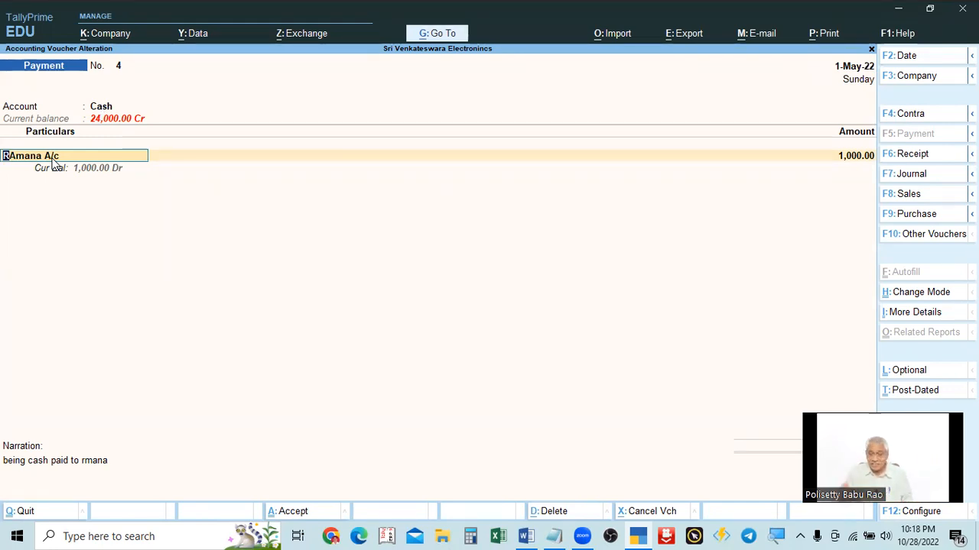
Step: Return voucher No. 4 to Double Entry mode and accept the voucher
left_click(911, 297)
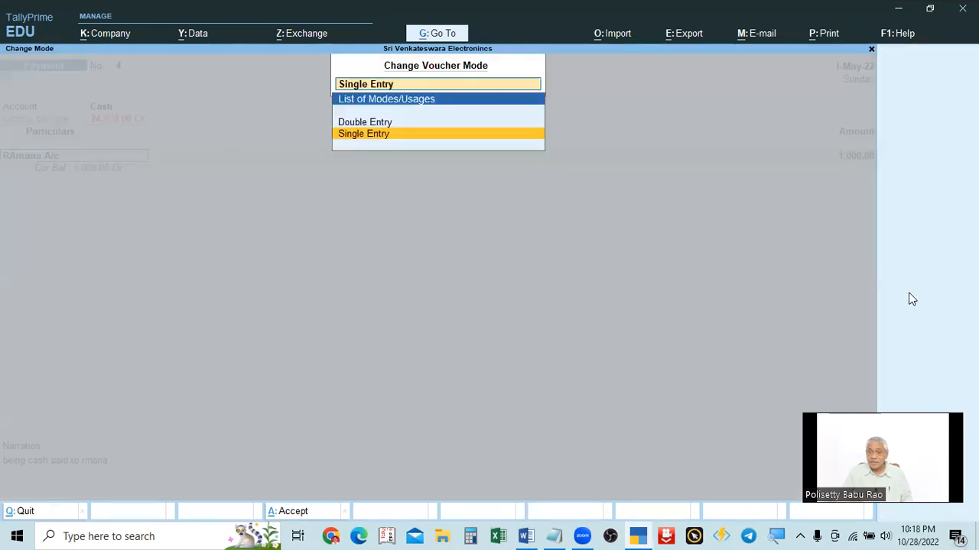
key("Up")
key("Return")
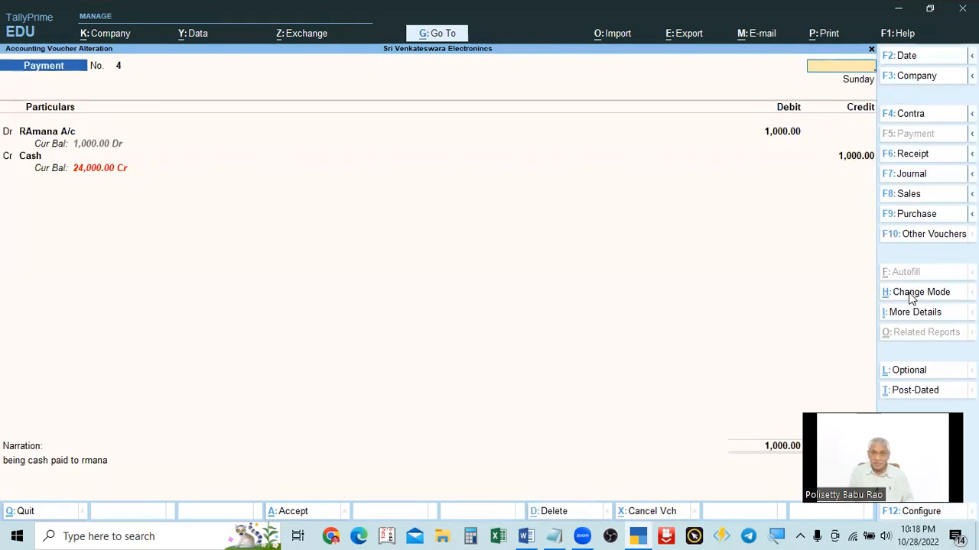
key("ctrl+a")
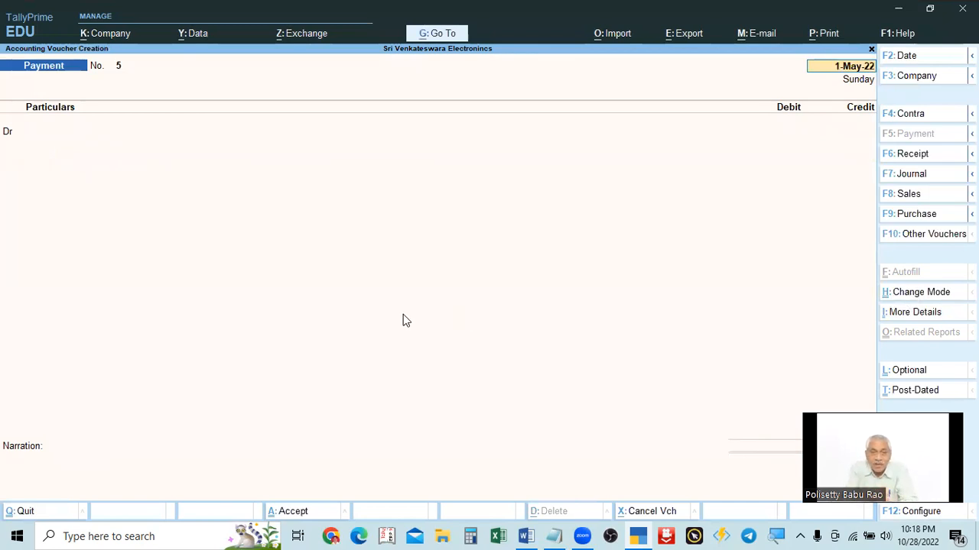
Step: Set the new payment voucher to Single Entry mode and page back to voucher No. 4
left_click(910, 300)
key("Down")
key("Return")
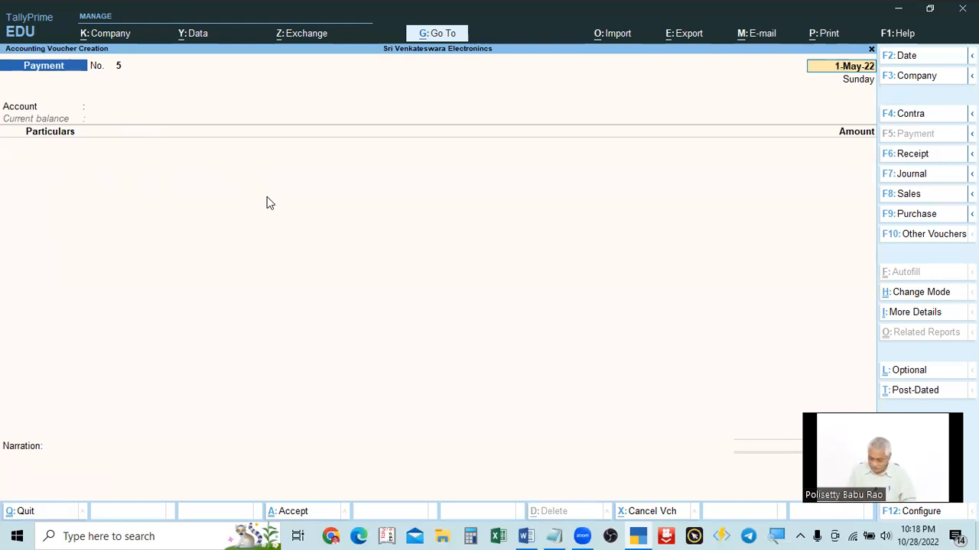
key("Page_Up")
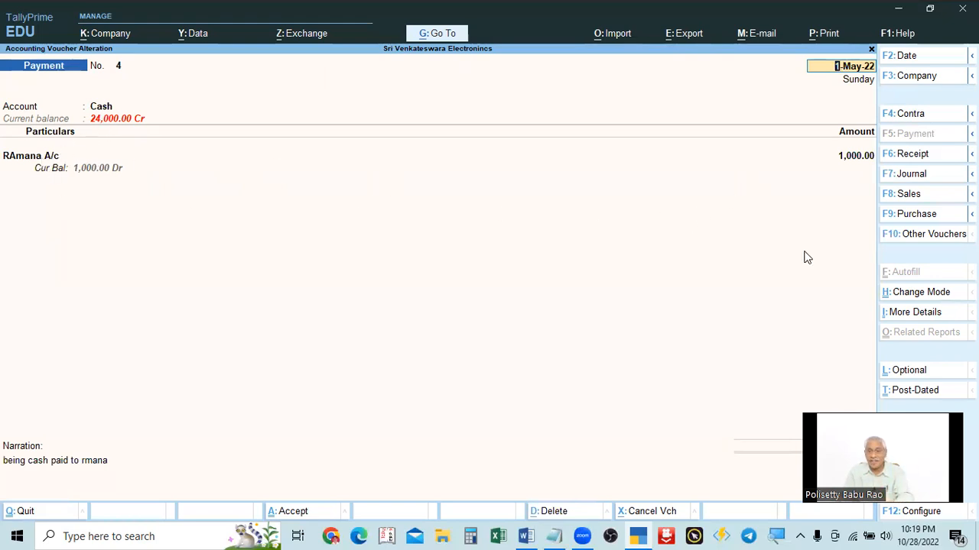
Step: Toggle voucher No. 4 to Double Entry mode and back to Single Entry mode
left_click(914, 295)
key("Up")
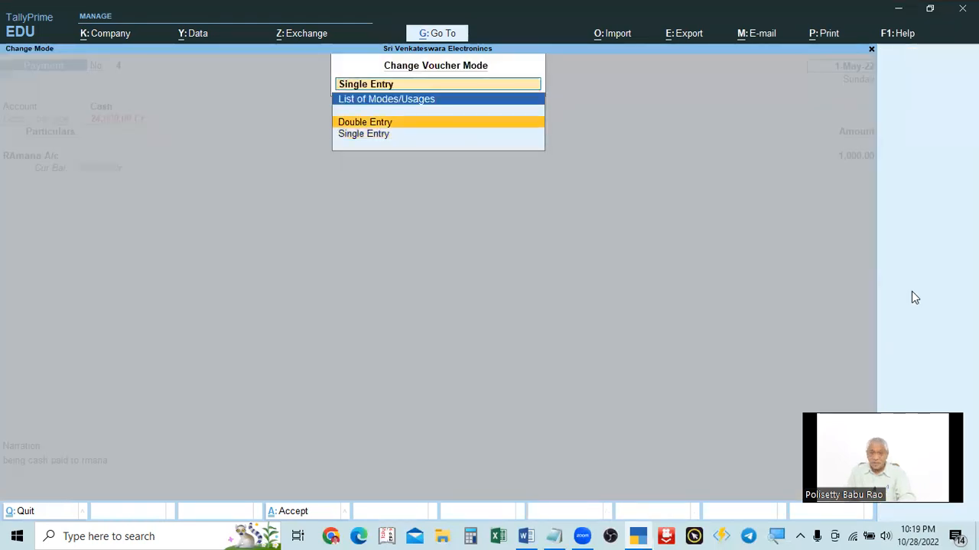
key("Return")
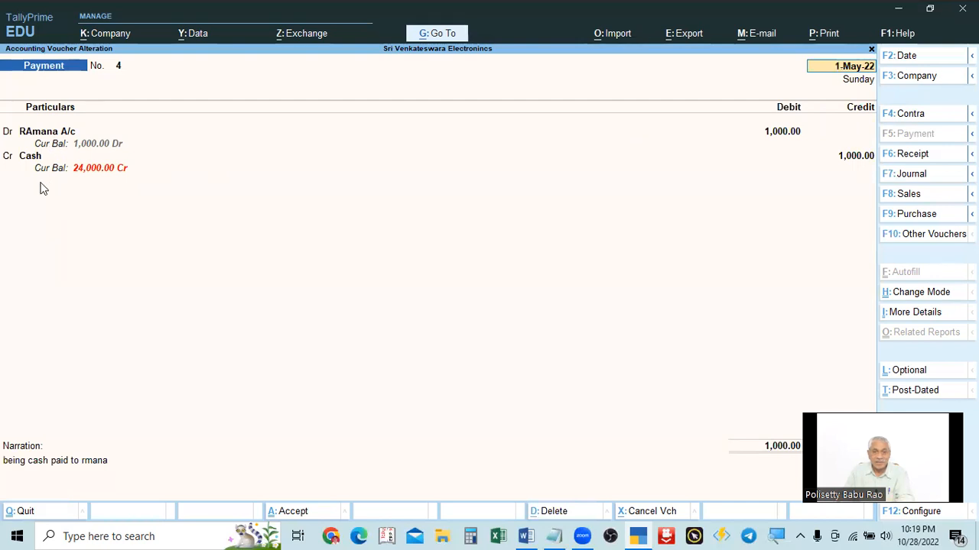
left_click(903, 298)
key("Down")
key("Return")
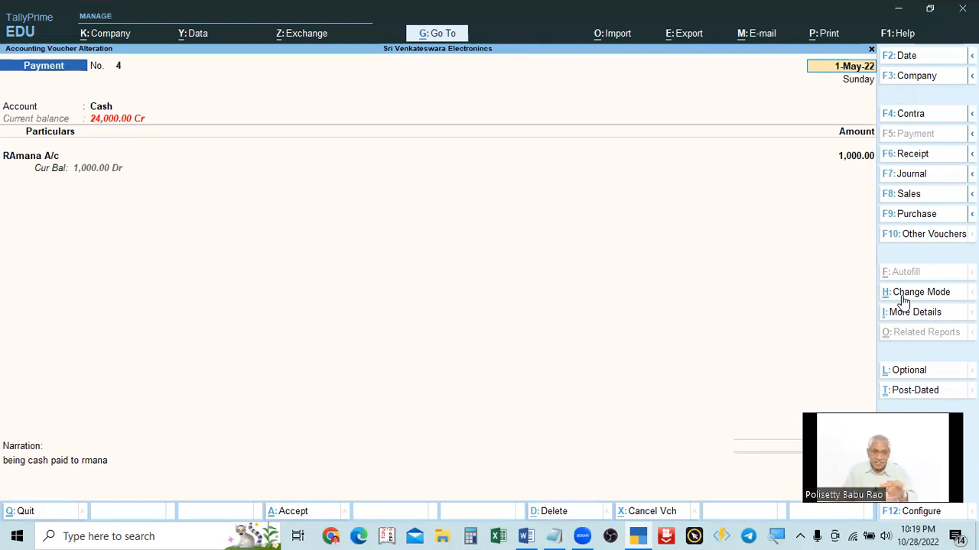
Step: Switch voucher No. 4 to Double Entry mode once more and accept it
left_click(903, 299)
key("Up")
key("Return")
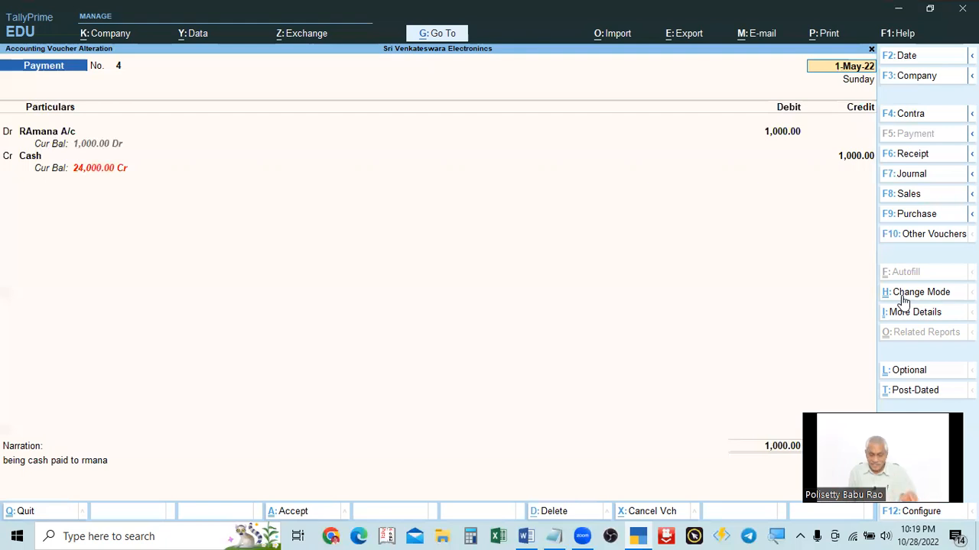
key("ctrl")
key("ctrl+a")
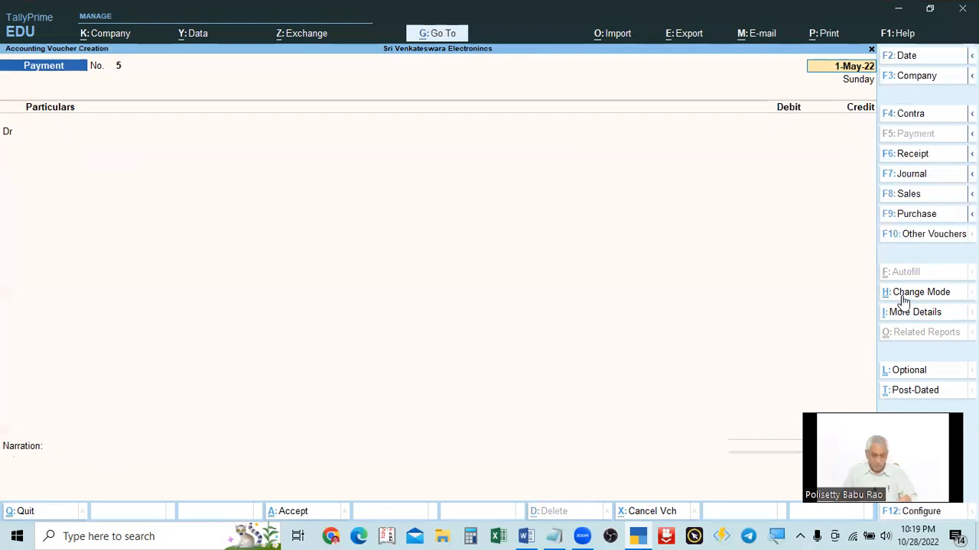
Step: Review Problem 11 in the problems text file, highlighting the amount, rent and payee of the first transaction
key("alt+Tab")
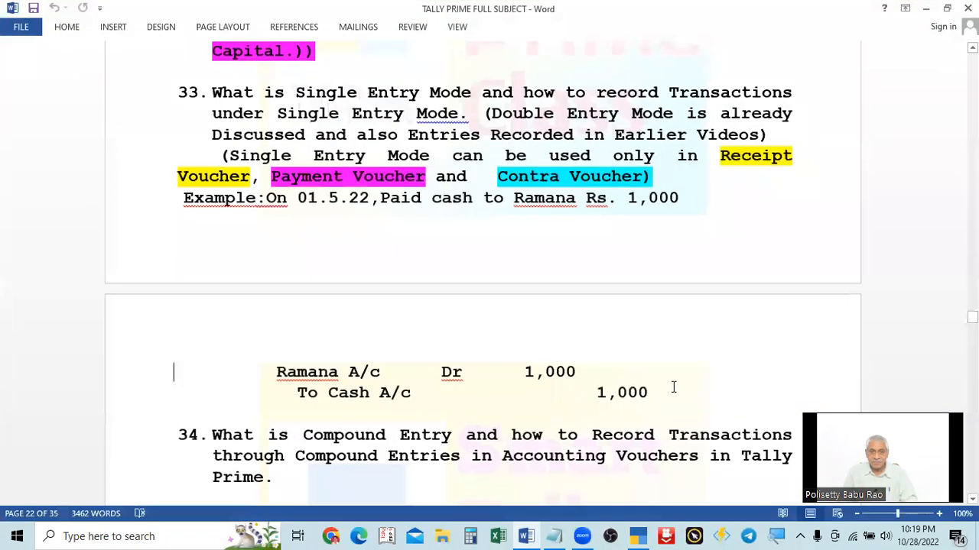
left_click(927, 11)
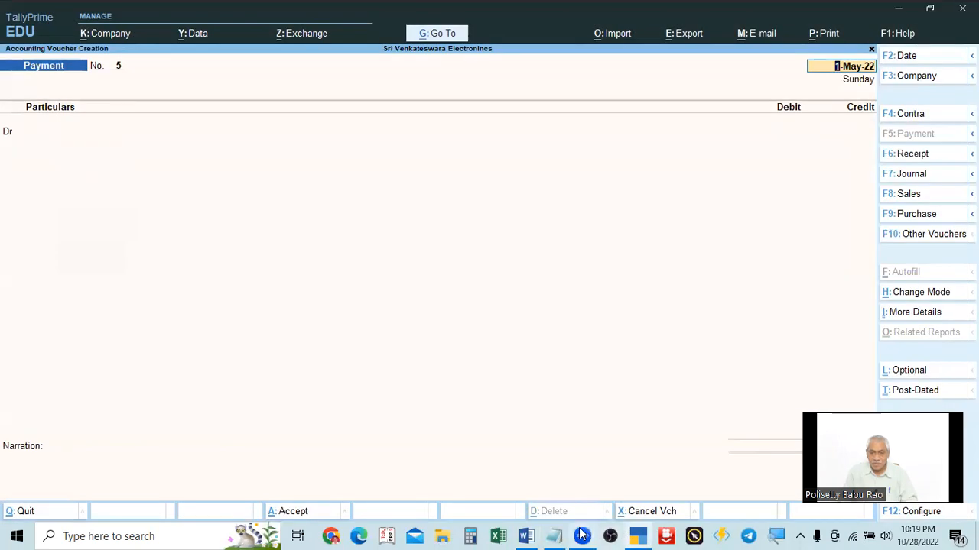
left_click(582, 536)
scroll(568, 382, "up", 1)
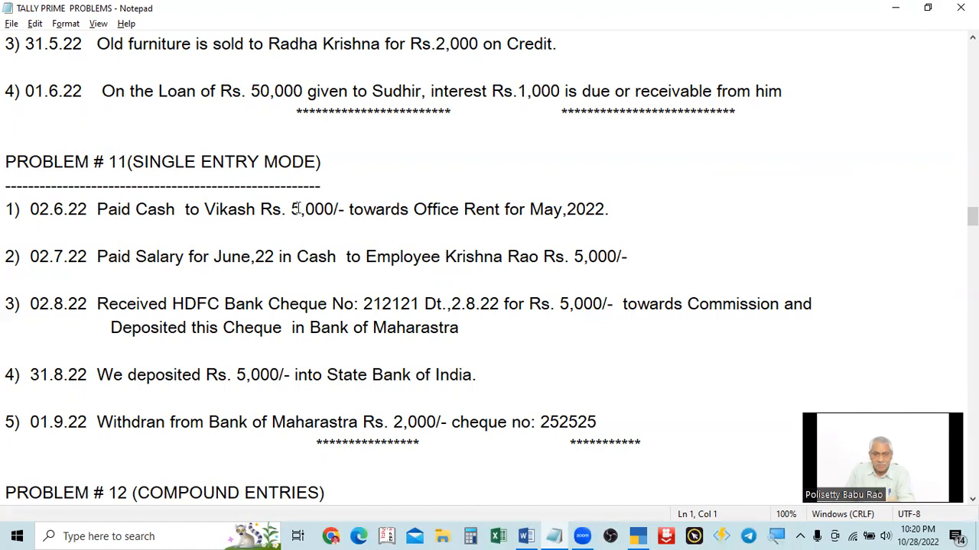
left_click_drag(289, 208, 337, 208)
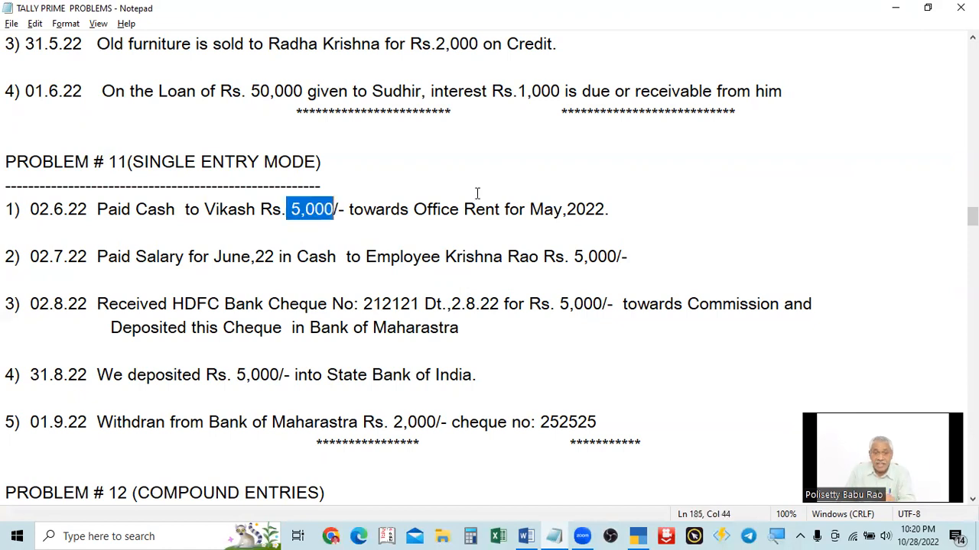
left_click_drag(459, 209, 488, 209)
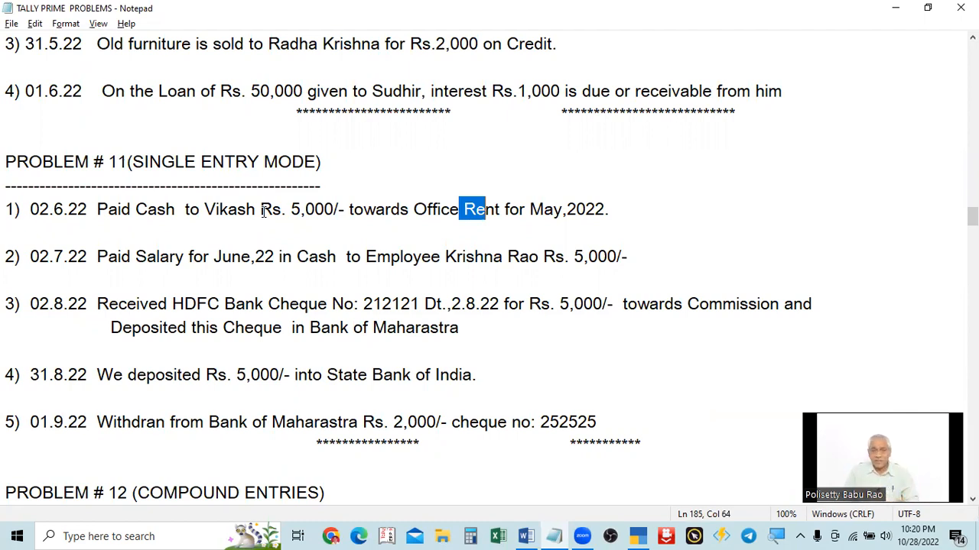
left_click_drag(205, 213, 256, 212)
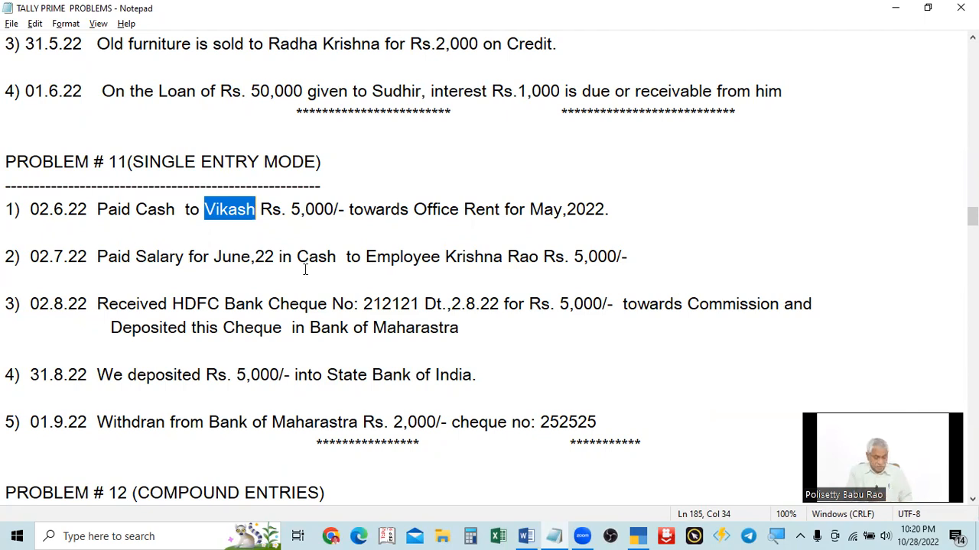
key("alt+Tab")
left_click(947, 177)
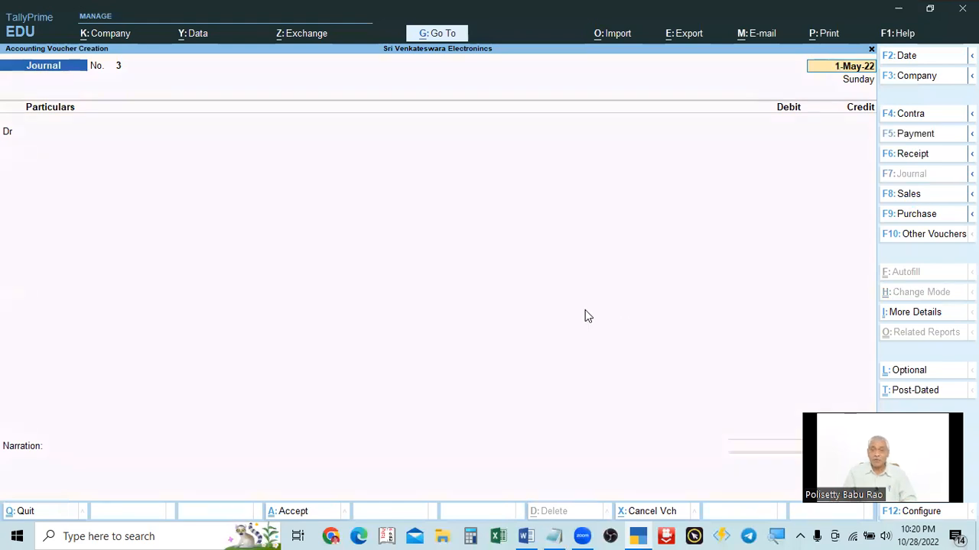
left_click(916, 137)
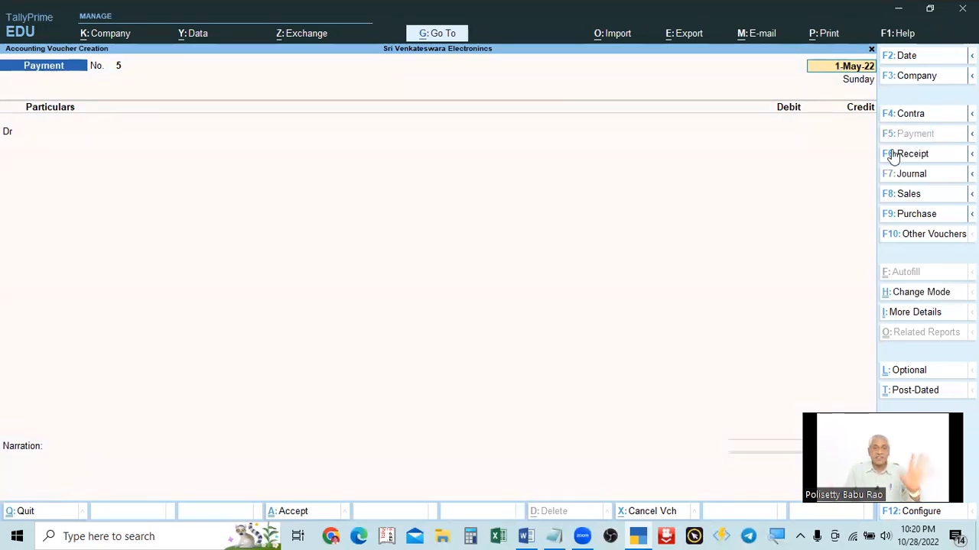
Step: Highlight the first Problem 11 transaction in the text file and return to the payment voucher
key("alt+Tab")
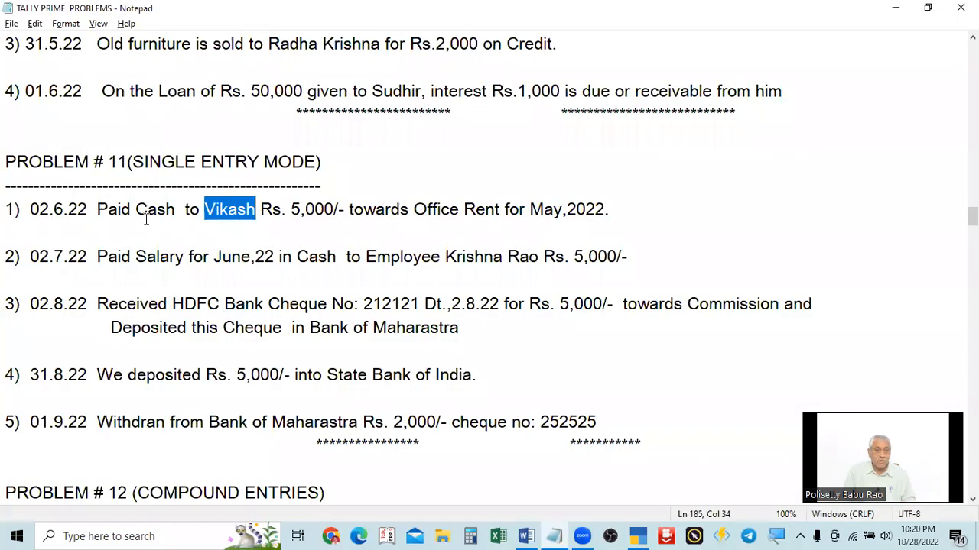
left_click_drag(93, 221, 935, 231)
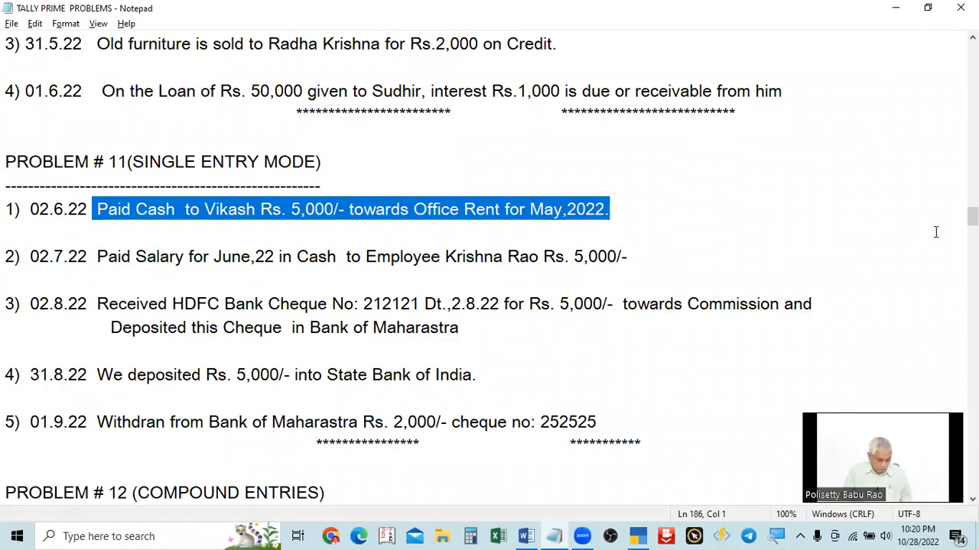
key("alt+Tab")
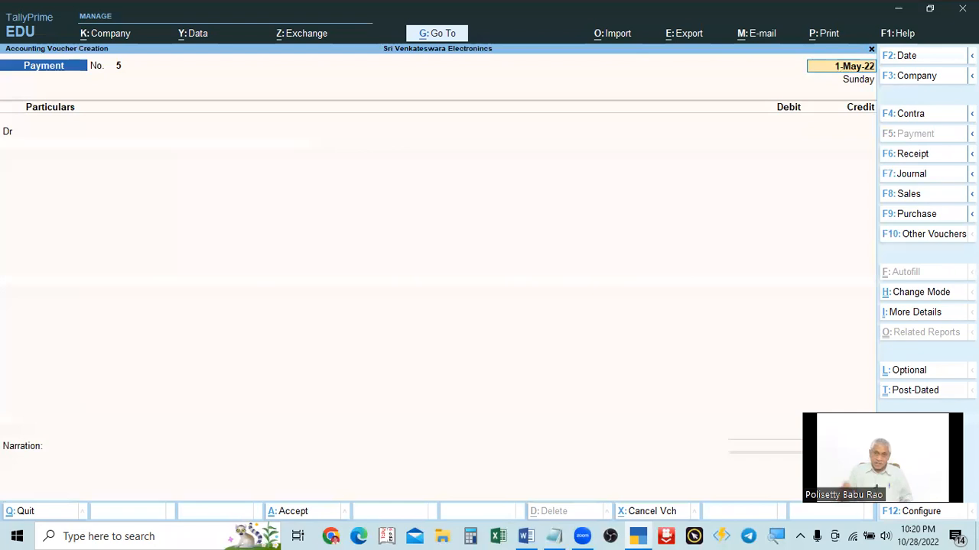
Step: Set the new payment voucher's date to 2.6.22
key("F2")
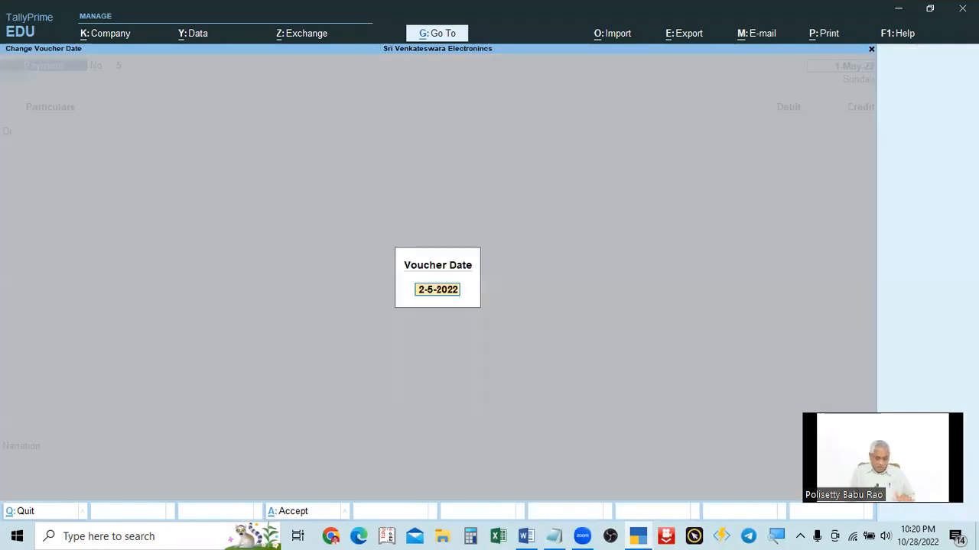
type("2.6")
key("Return")
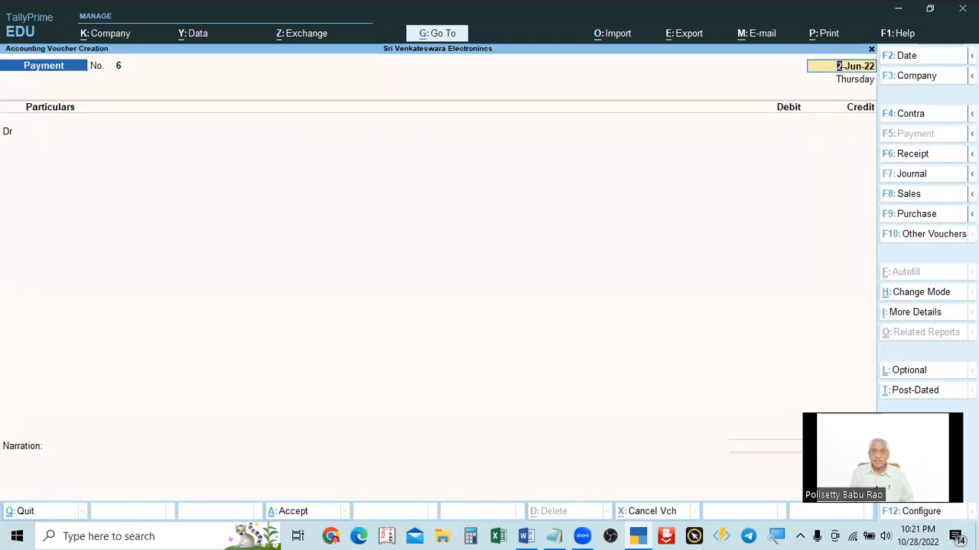
key("Return")
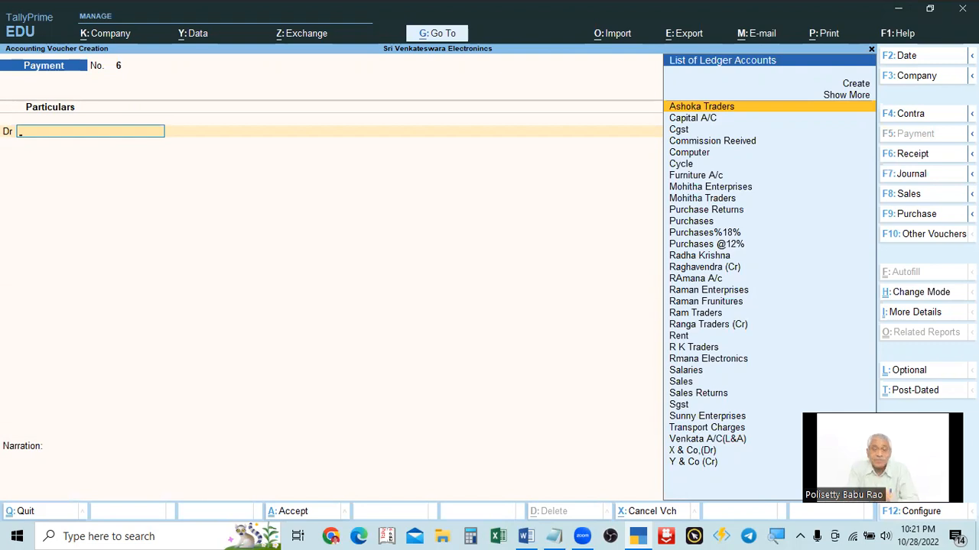
Step: Switch payment voucher No. 6 to Single Entry mode and move to its Account field
key("alt+Tab")
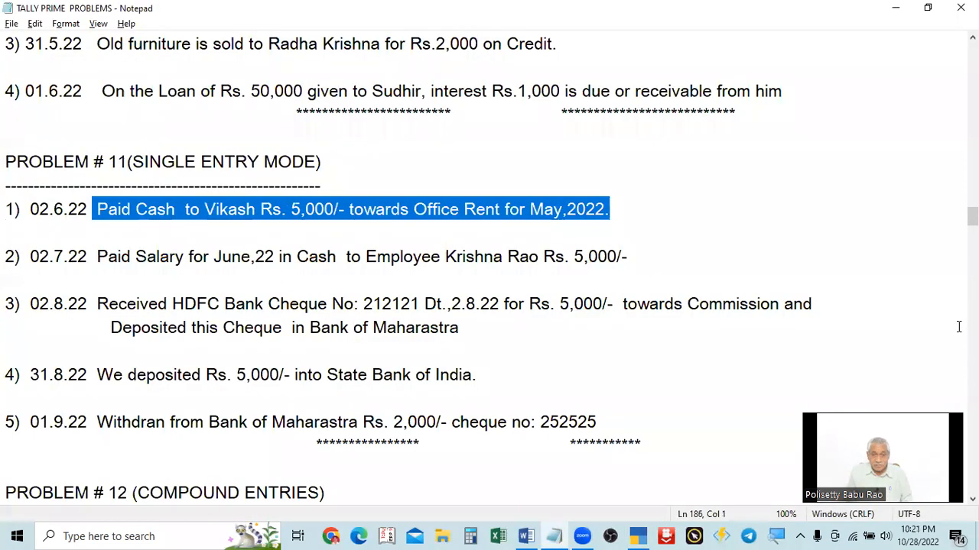
key("alt+Tab")
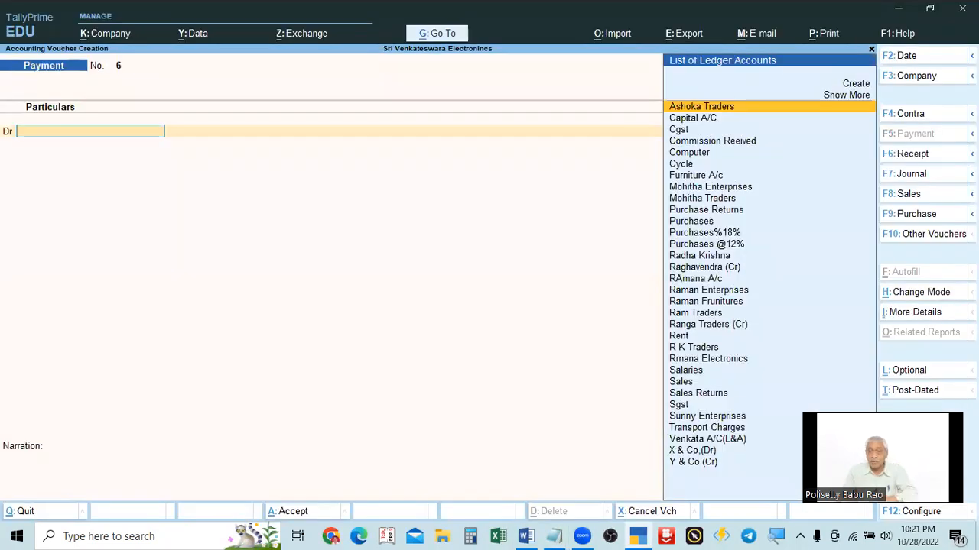
left_click(914, 295)
key("Down")
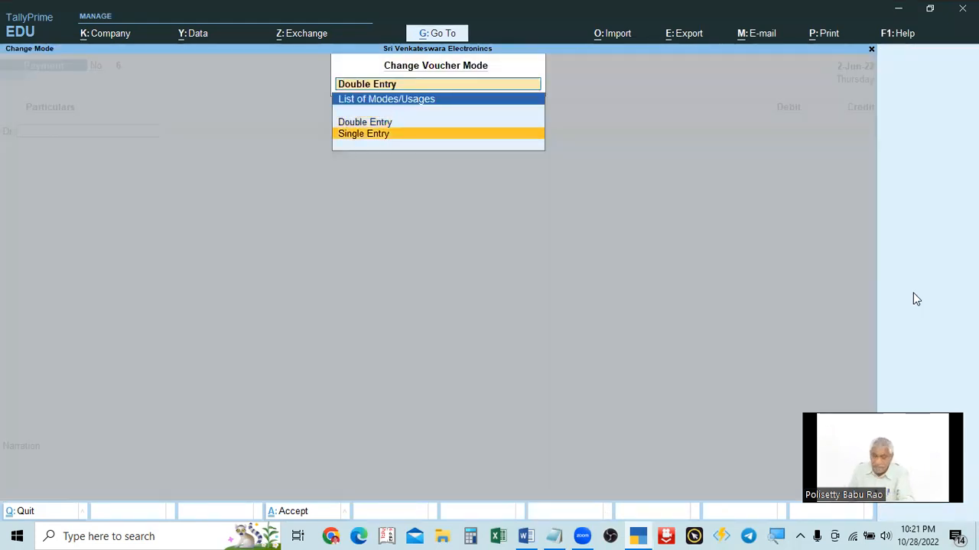
key("Return")
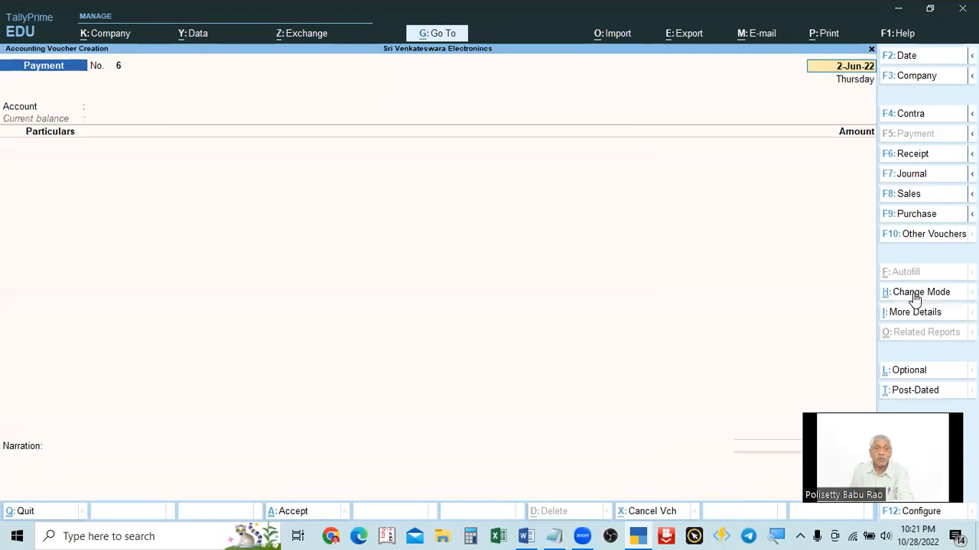
key("Return")
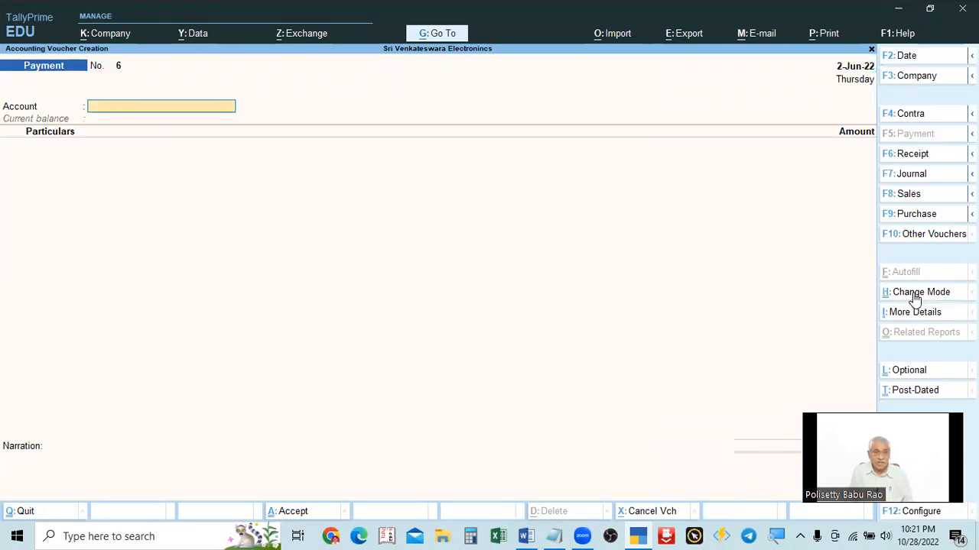
Step: Choose Cash as the account for payment voucher No. 6
key("alt+Tab")
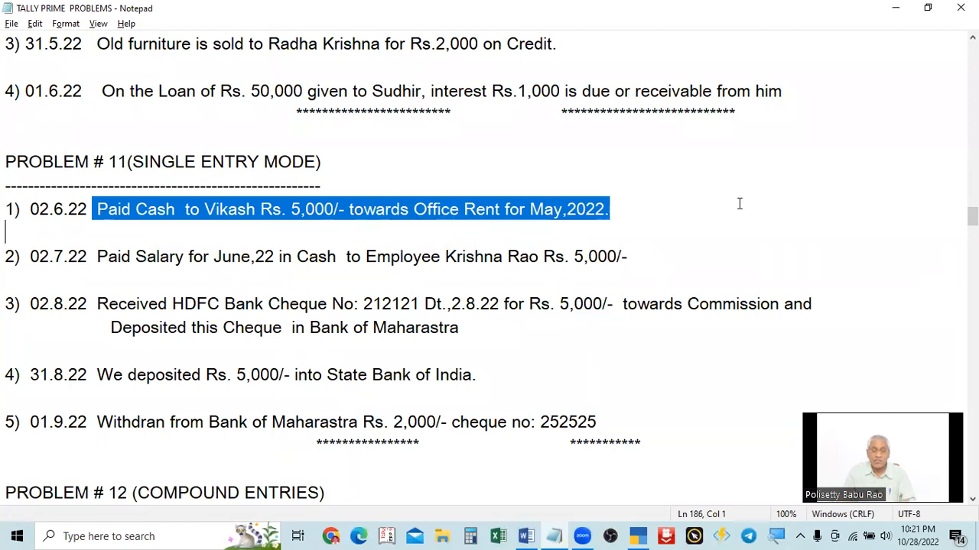
key("alt+Tab")
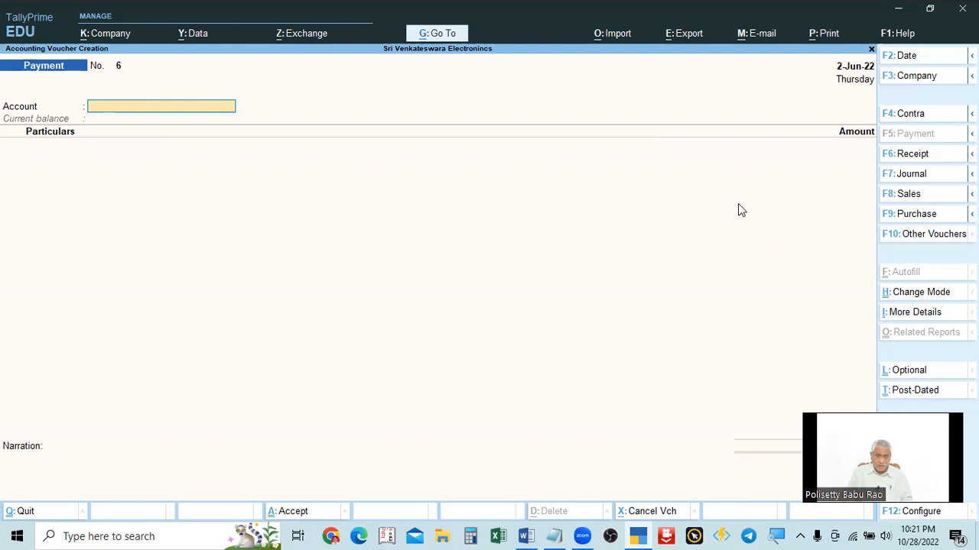
key("space")
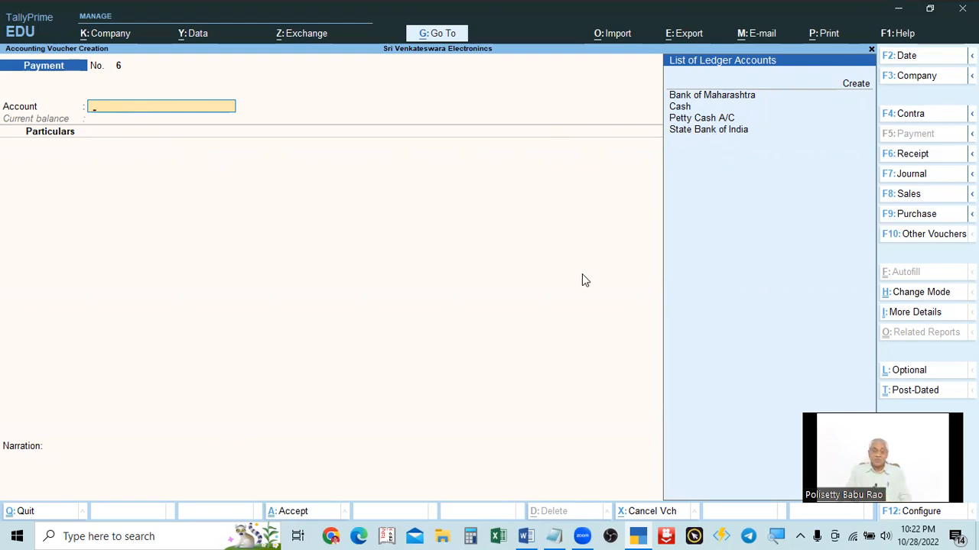
key("alt+Tab")
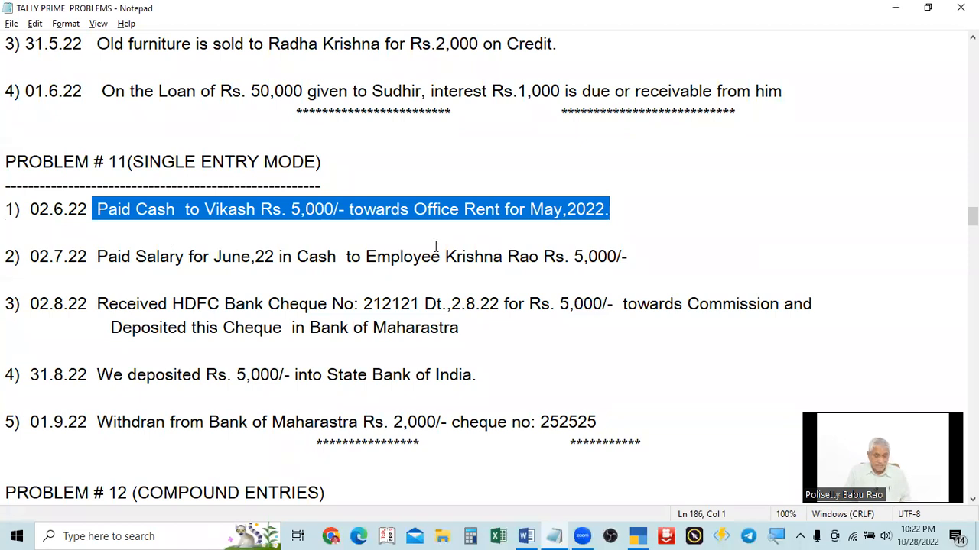
key("alt+Tab")
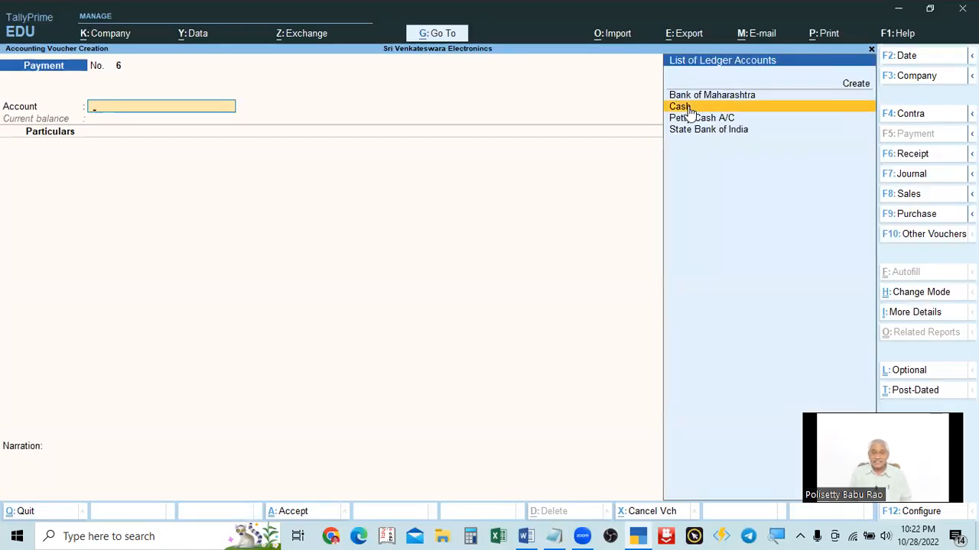
left_click(680, 107)
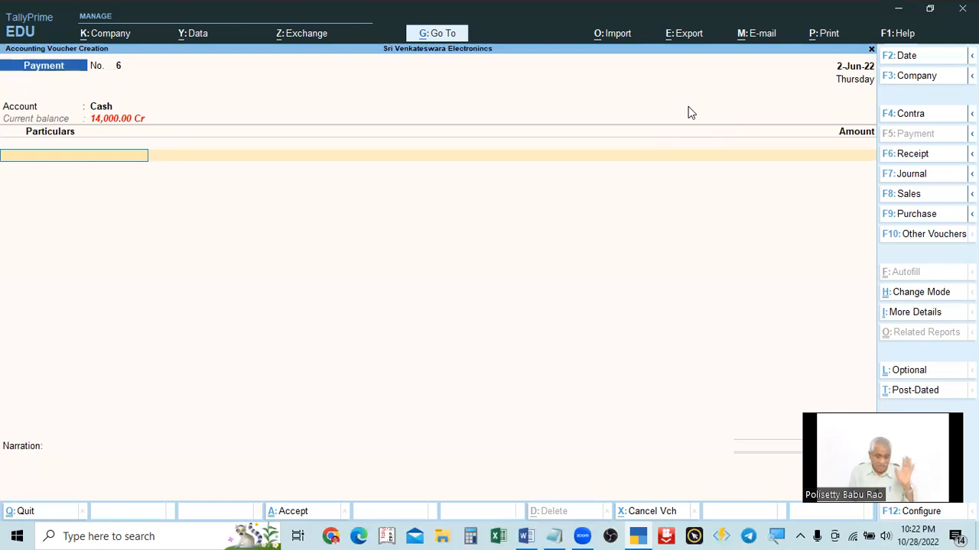
Step: Add the Rent ledger to the particulars with an amount of 5000
key("alt+Tab")
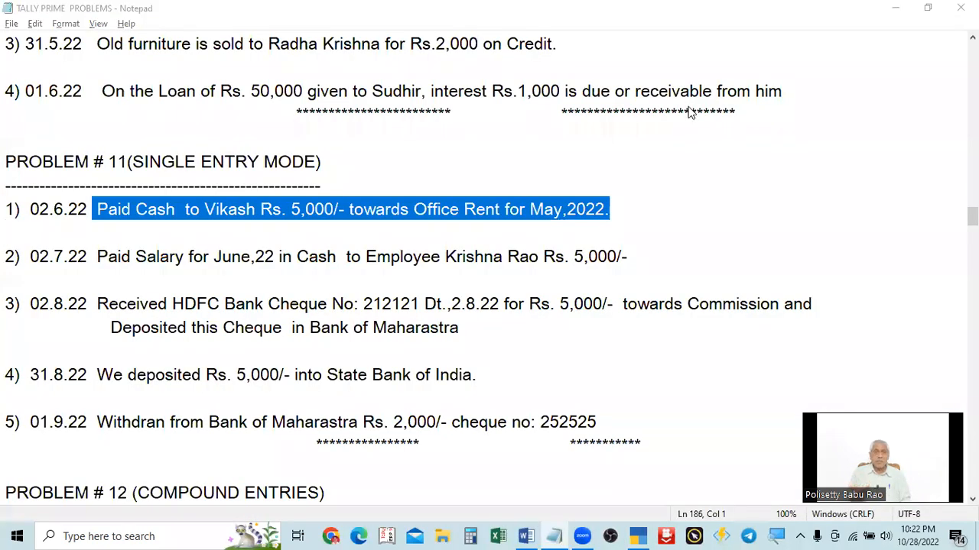
key("alt+Tab")
type("Rent")
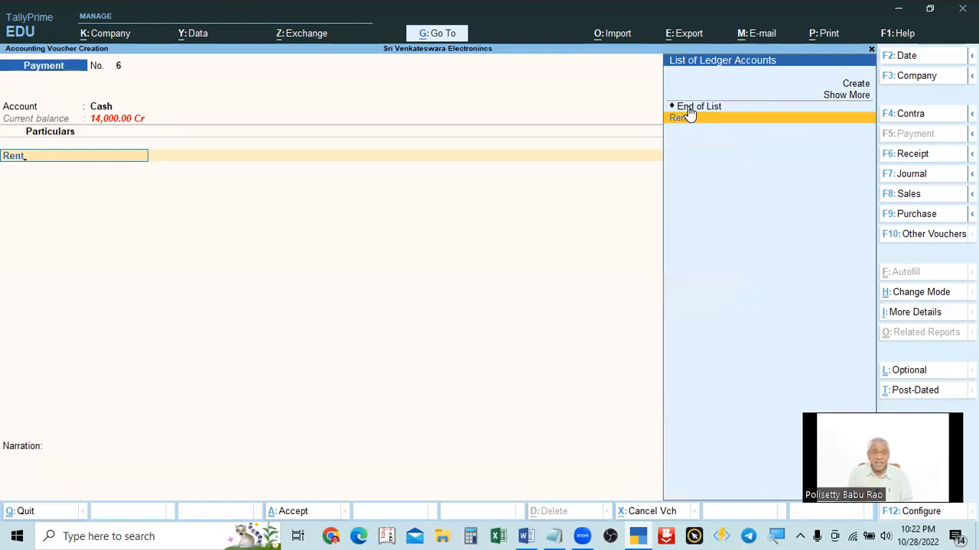
left_click(690, 115)
type("5000")
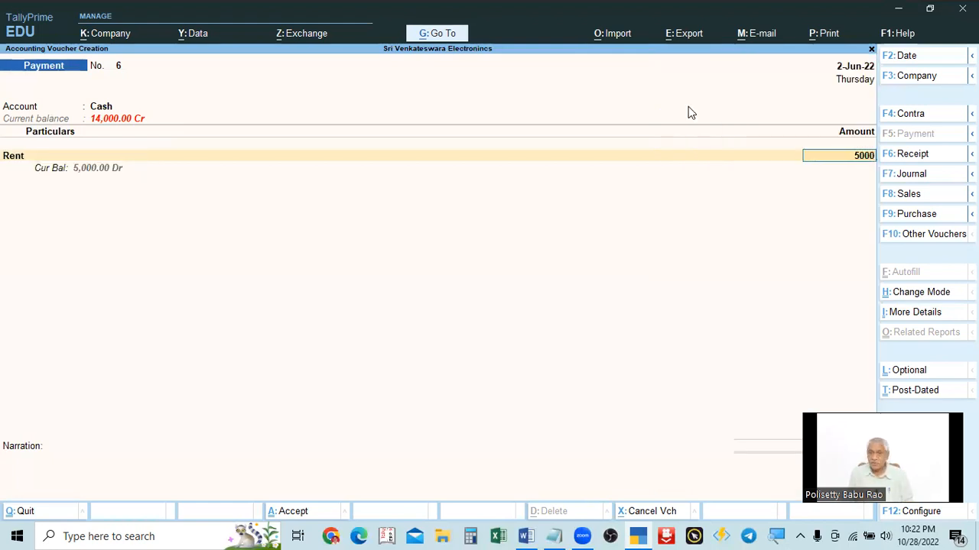
key("Return")
key("Return")
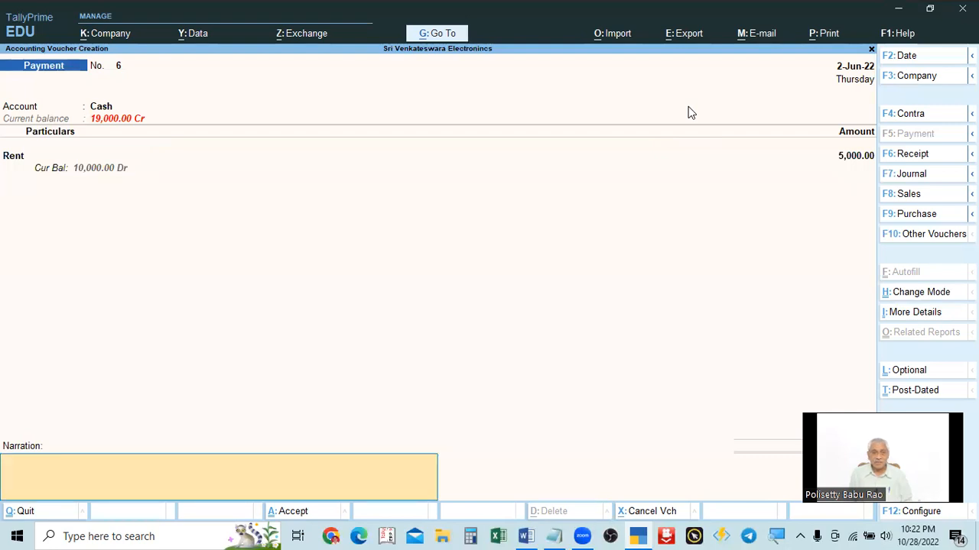
Step: Enter the narration "being rent for may22paoid" and accept the rent payment voucher
type("being rent for may")
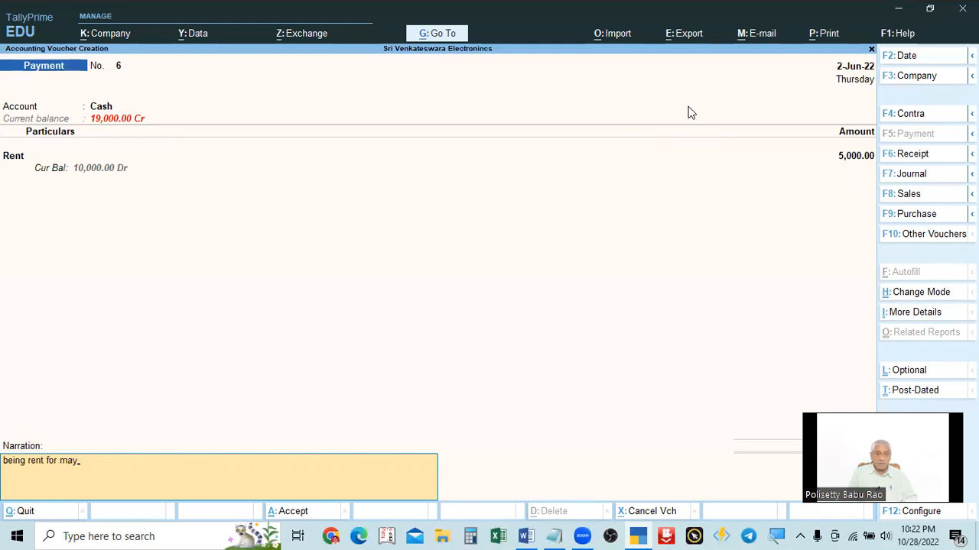
type("22paoid")
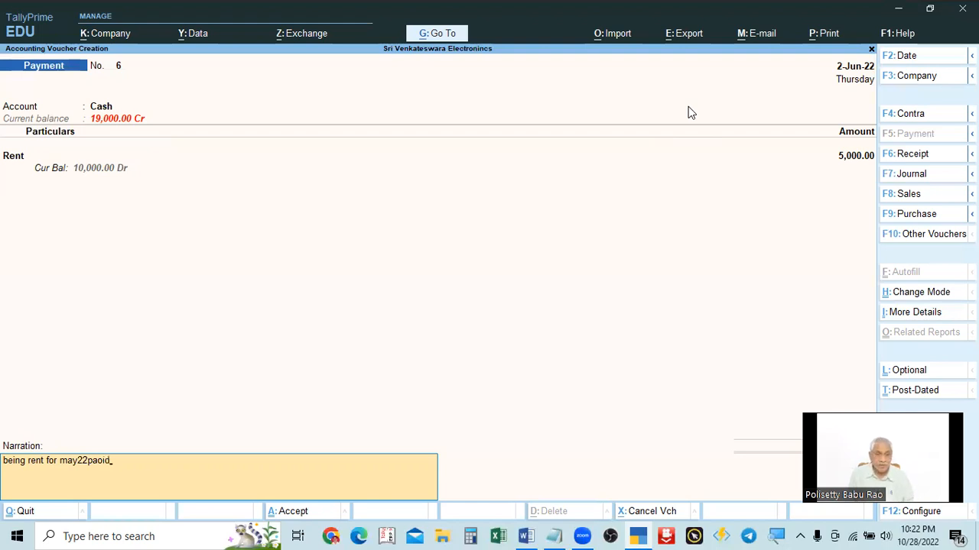
key("Return")
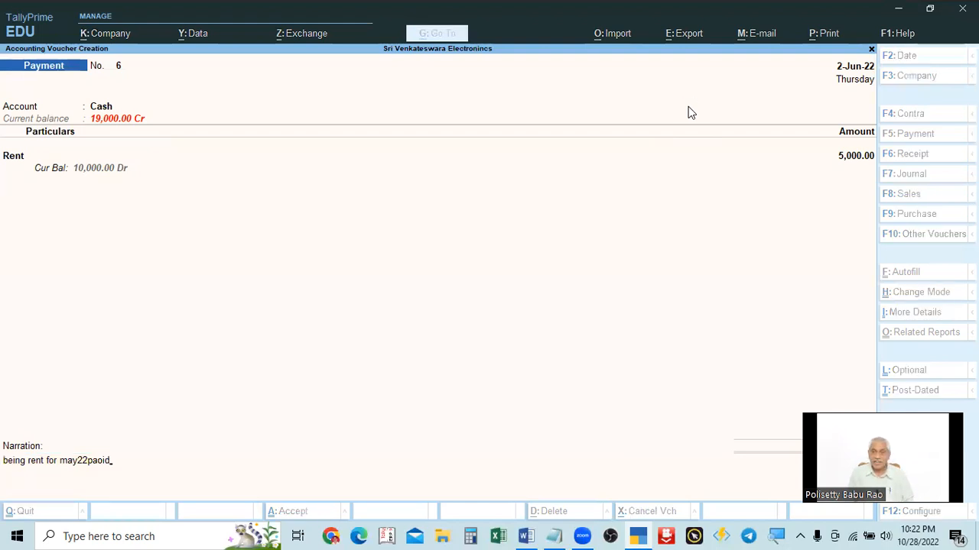
Step: Set the next payment voucher's date to 2-7 after checking the second Problem 11 transaction
key("alt+Tab")
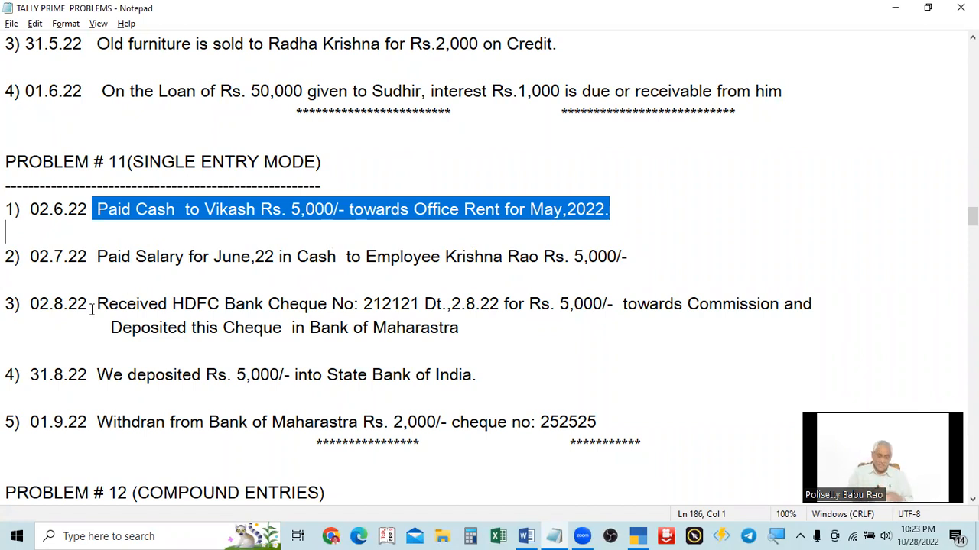
key("alt+Tab")
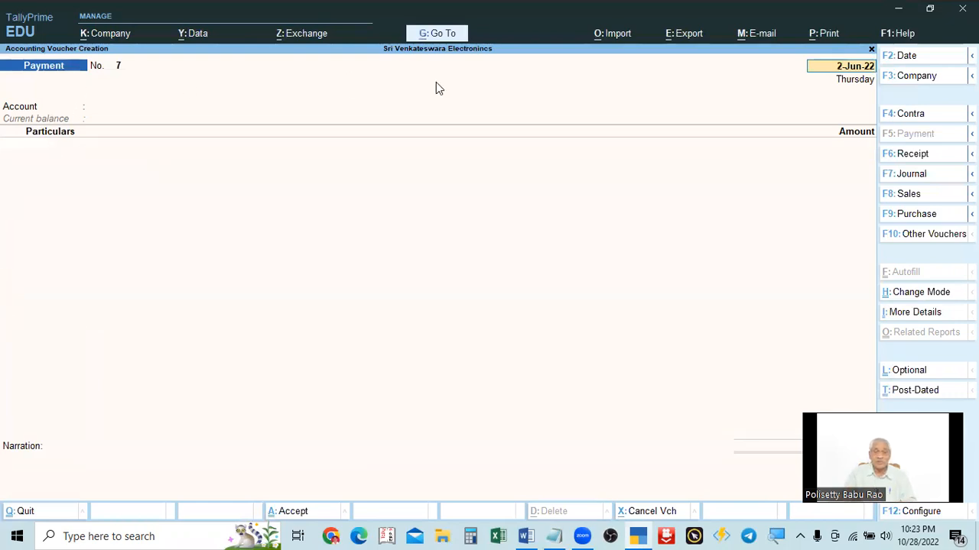
key("alt+Tab")
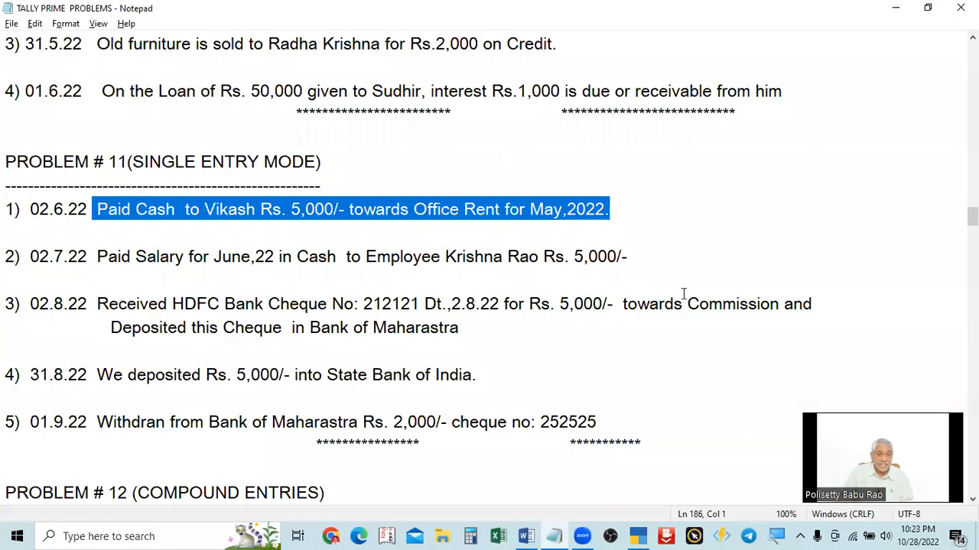
key("alt+Tab")
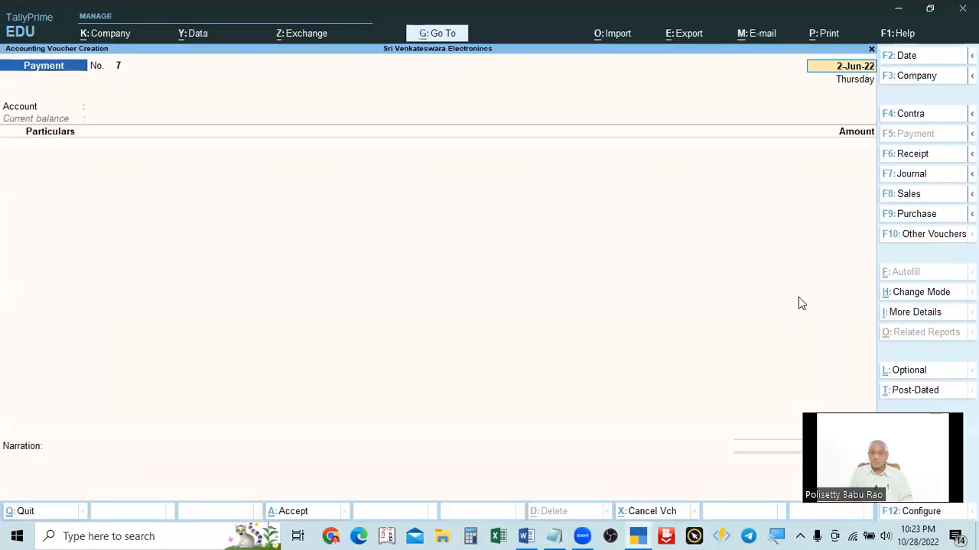
key("F2")
type("2-7")
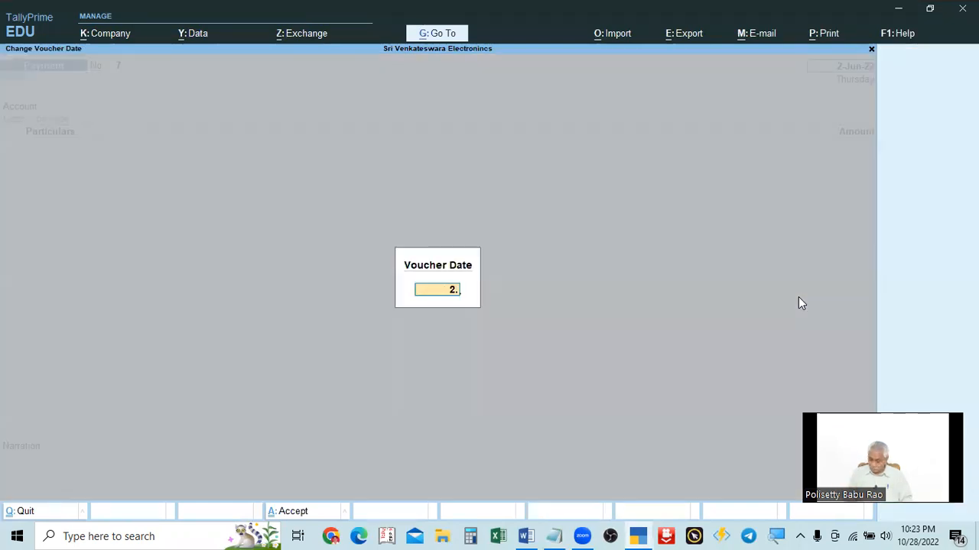
key("Return")
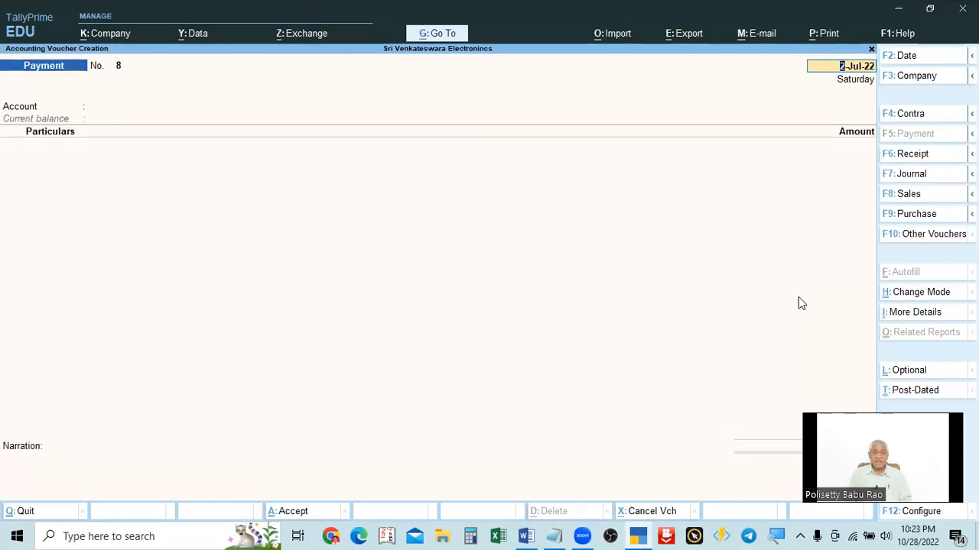
key("Return")
Step: Choose Cash as the account for the new payment voucher
key("alt")
key("alt+Tab")
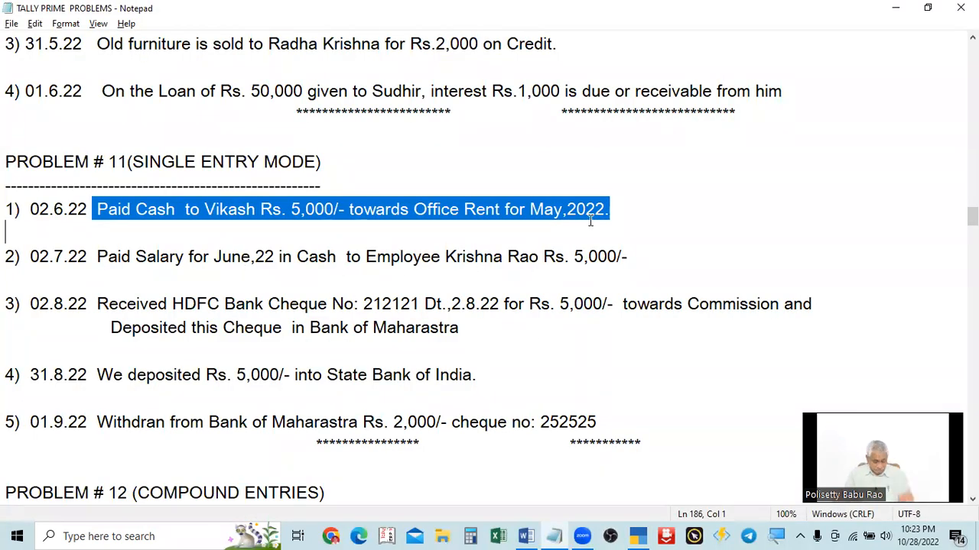
key("alt+Tab")
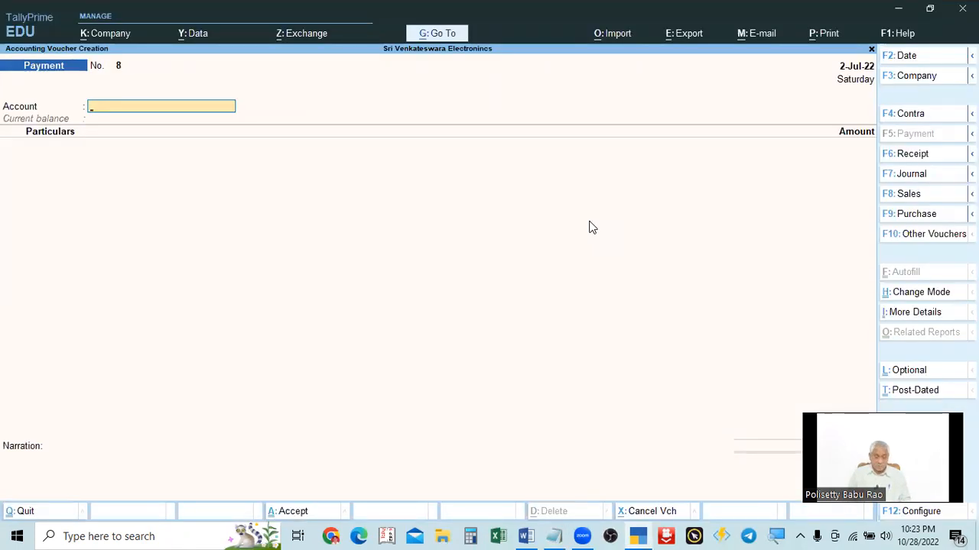
key("space")
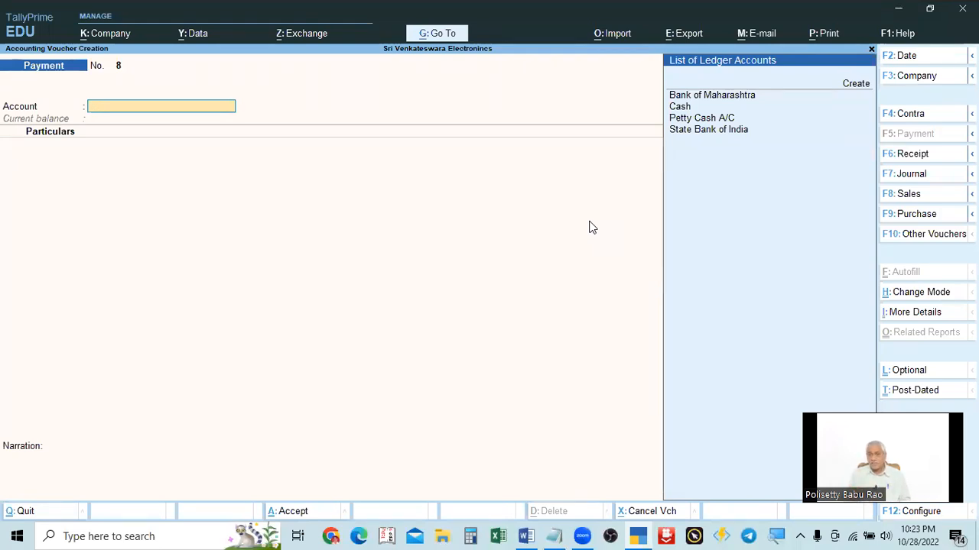
key("Down")
key("Down")
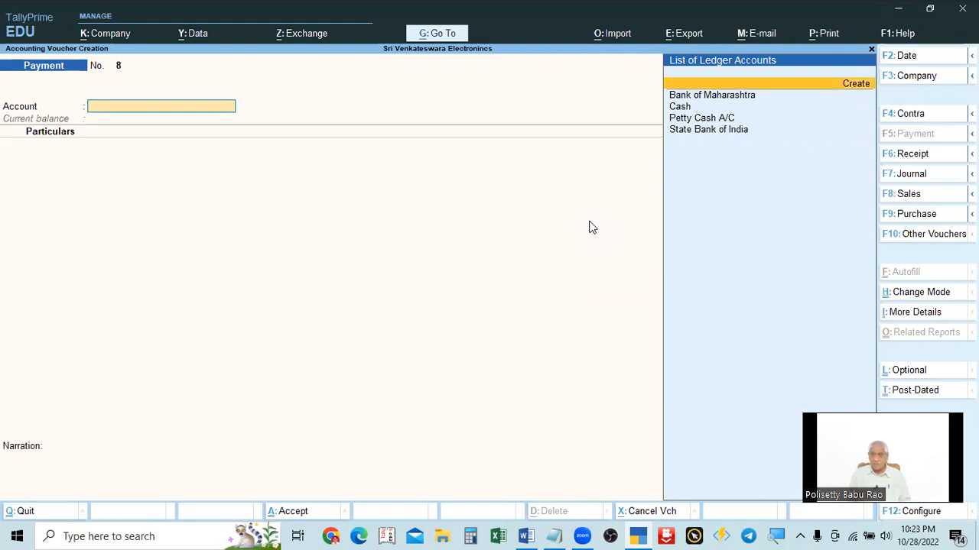
key("Down")
key("Return")
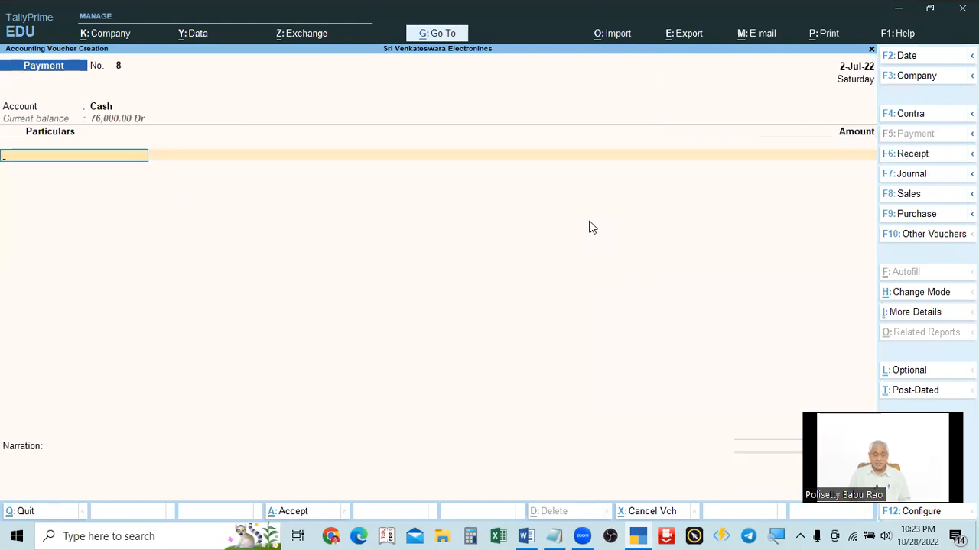
Step: Add the Salaries ledger to the particulars with an amount of 5000
key("alt+Tab")
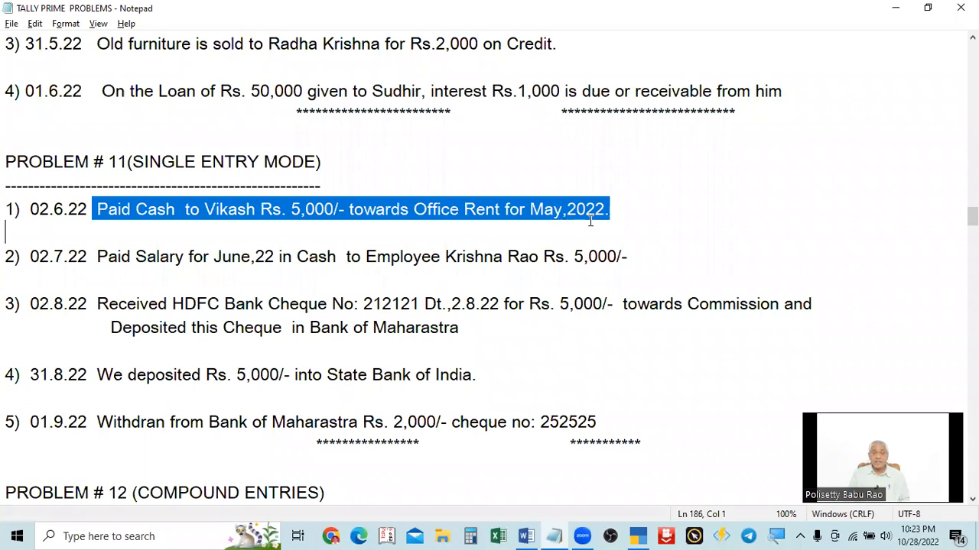
key("alt+Tab")
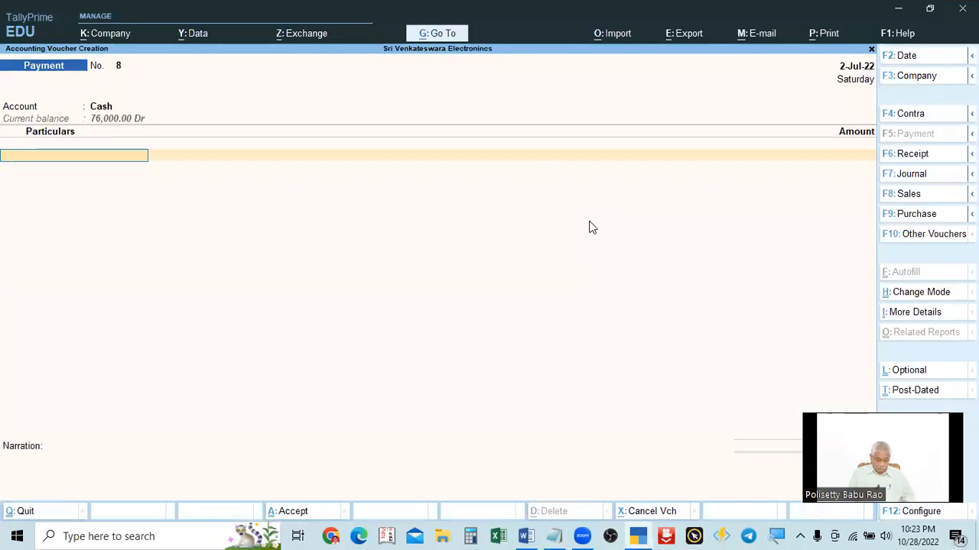
type("Sal")
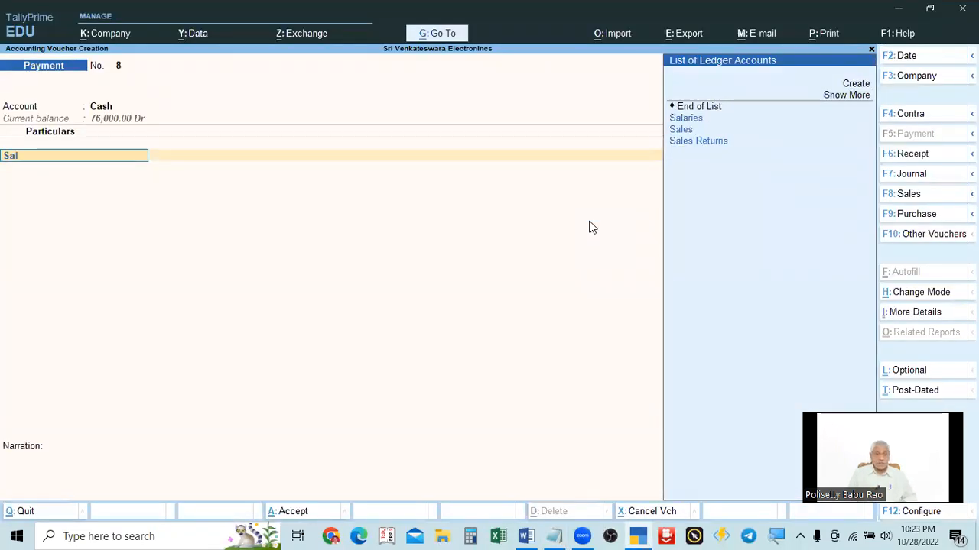
type("ari")
key("Return")
type("5000")
key("Return")
key("Return")
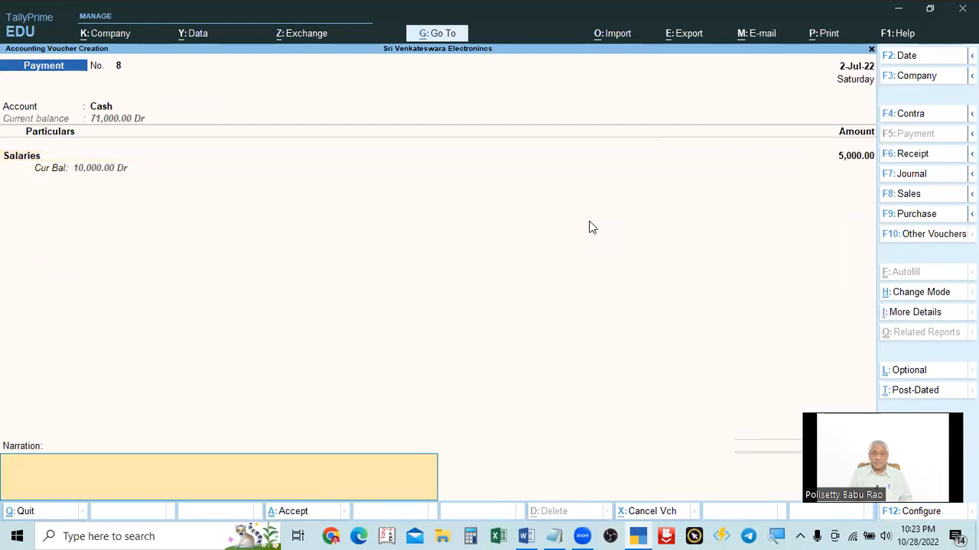
Step: Enter the narration "being salary paid for june,22" and accept the salary payment voucher
type("being salary paid for june,22")
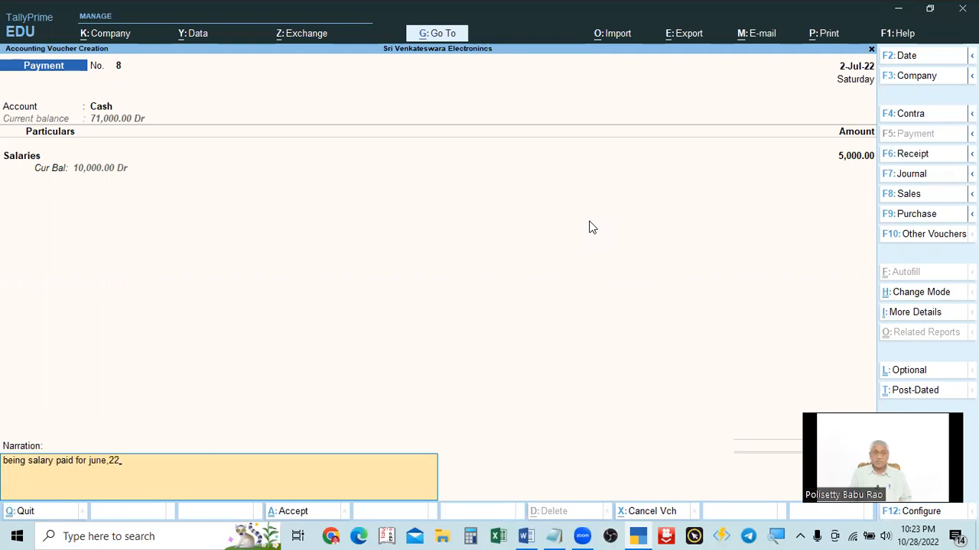
key("Return")
key("Return")
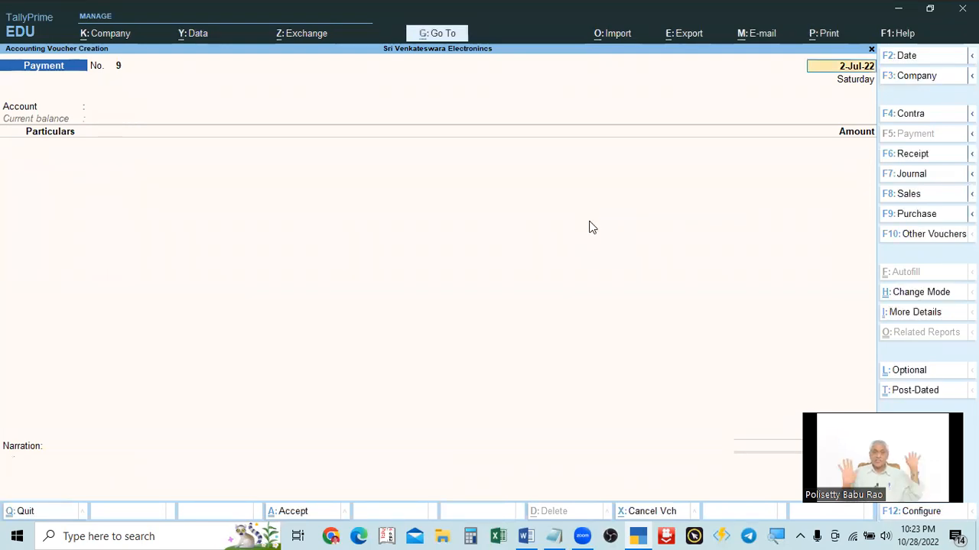
Step: Highlight "Received HDFC Bank Cheque" in the third Problem 11 transaction in the text file
key("alt+Tab")
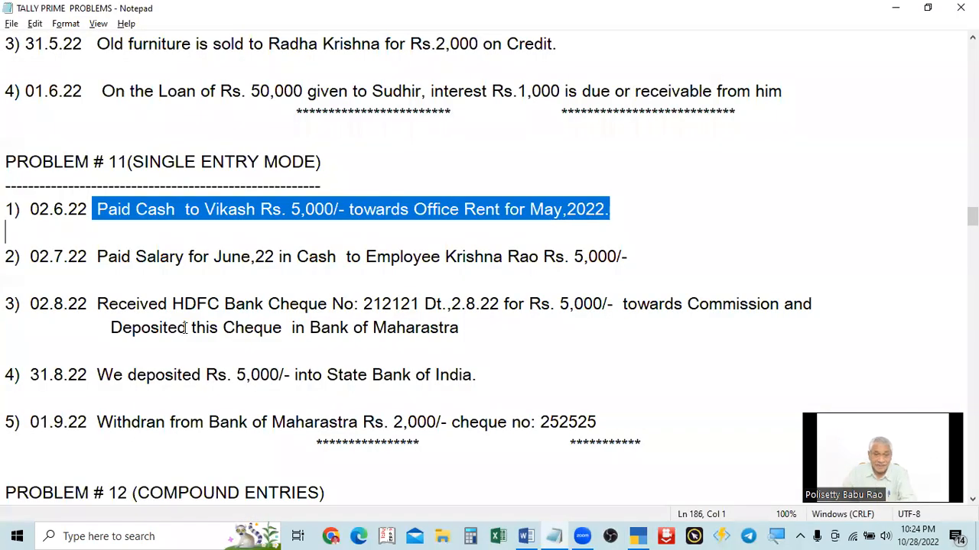
left_click_drag(99, 309, 333, 306)
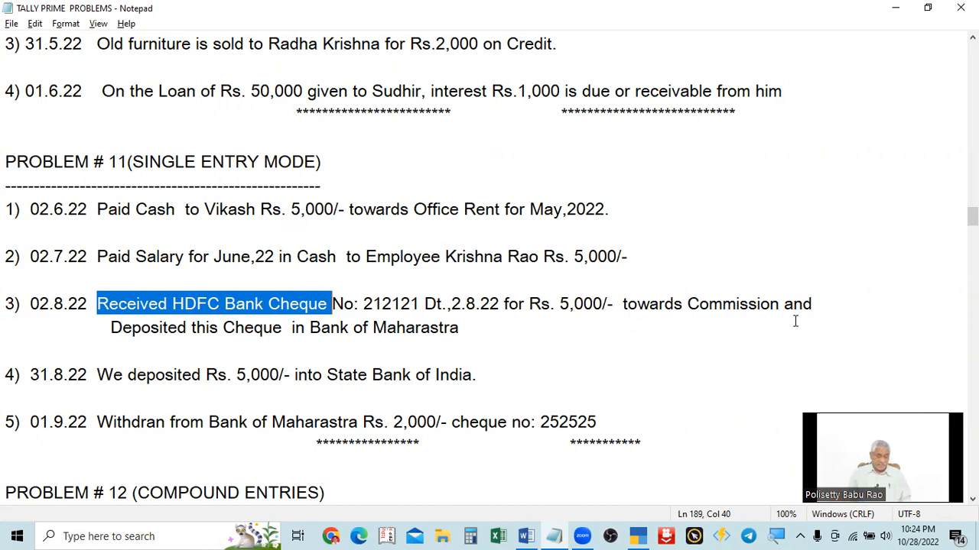
key("alt+Tab")
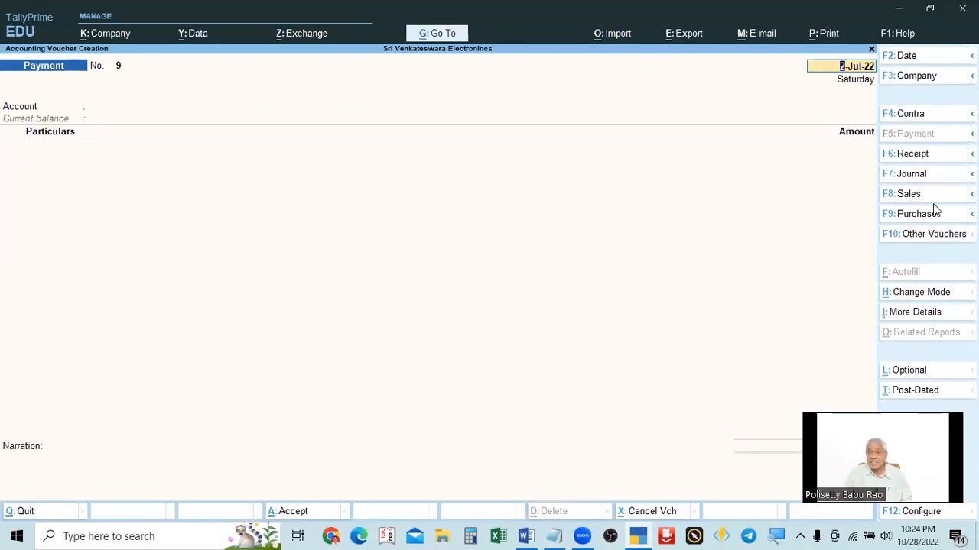
Step: Switch to a Receipt voucher and set its date to 2.8
left_click(911, 155)
key("alt+Tab")
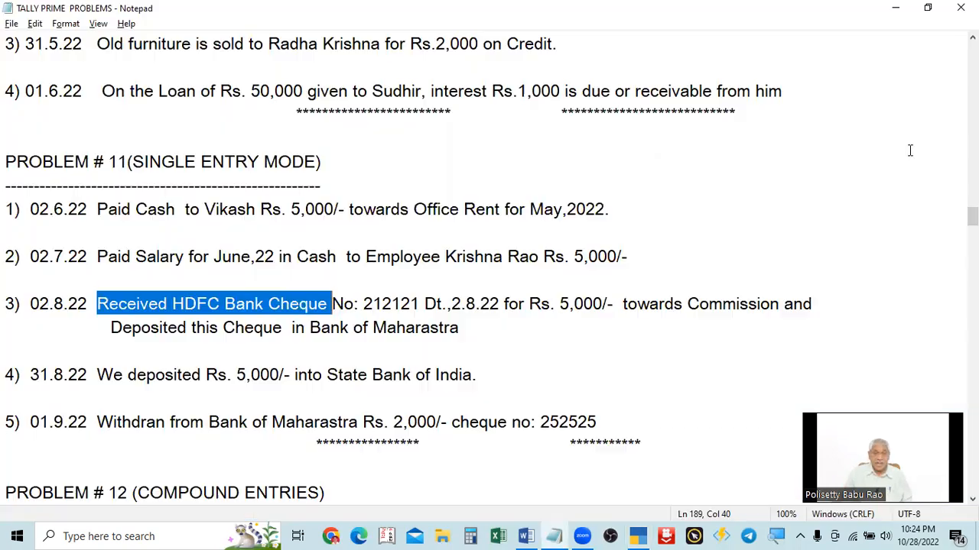
key("alt+Tab")
type("2.8")
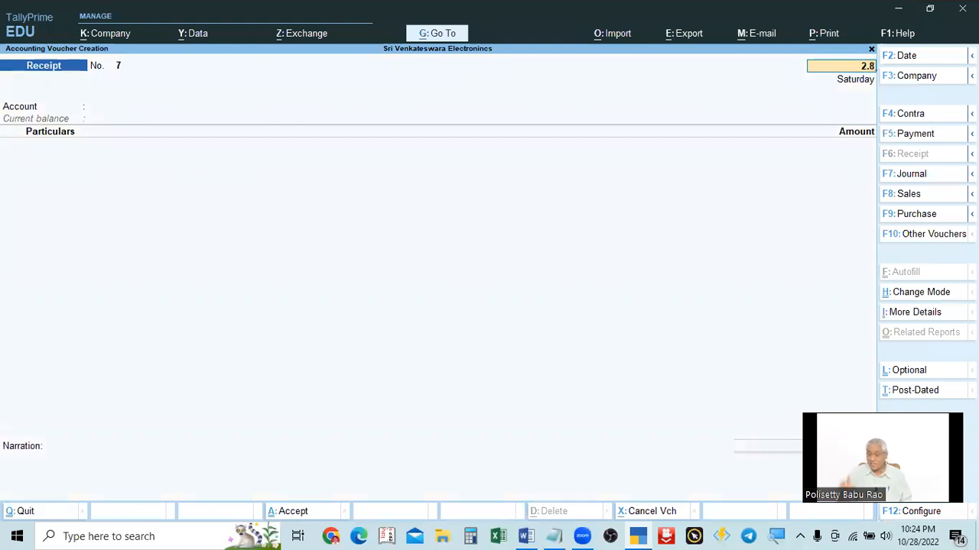
key("Return")
key("alt+Tab")
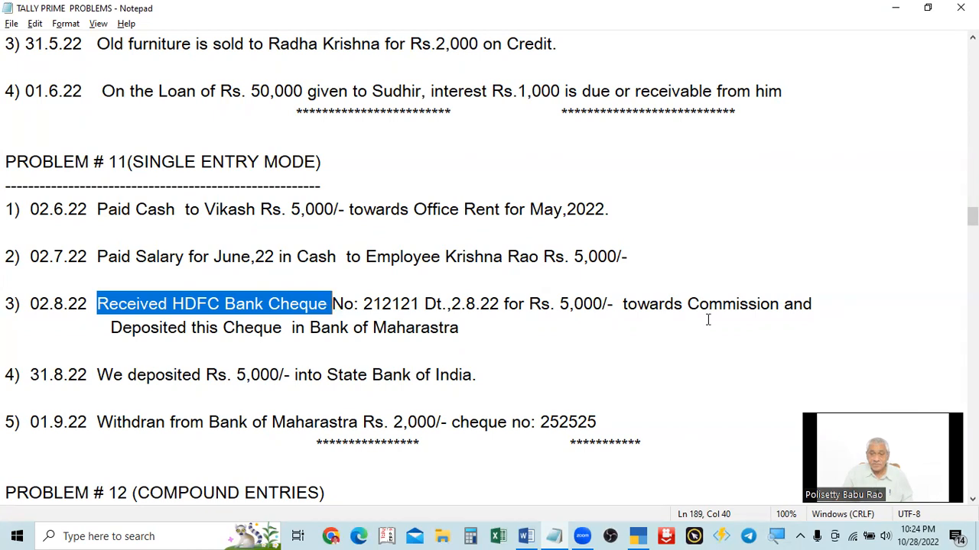
key("alt+Tab")
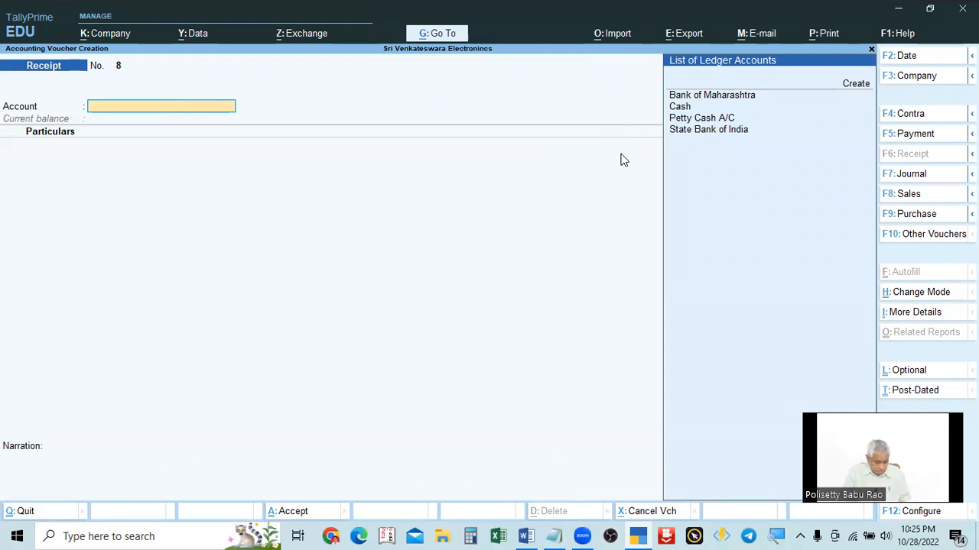
Step: Choose Bank of Maharashtra as the account for the receipt voucher
key("alt+Tab")
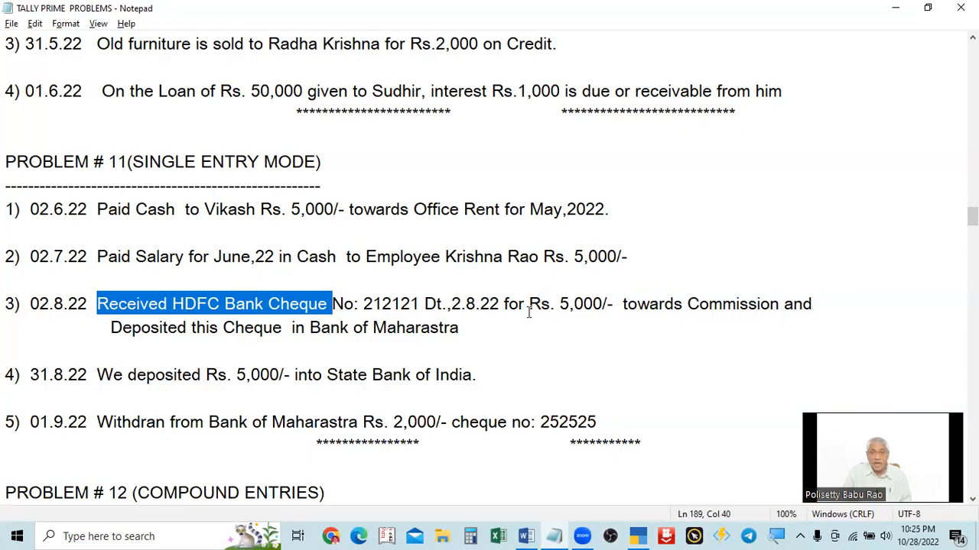
key("alt+Tab")
key("alt+Tab")
key("alt+Tab")
key("alt+Tab")
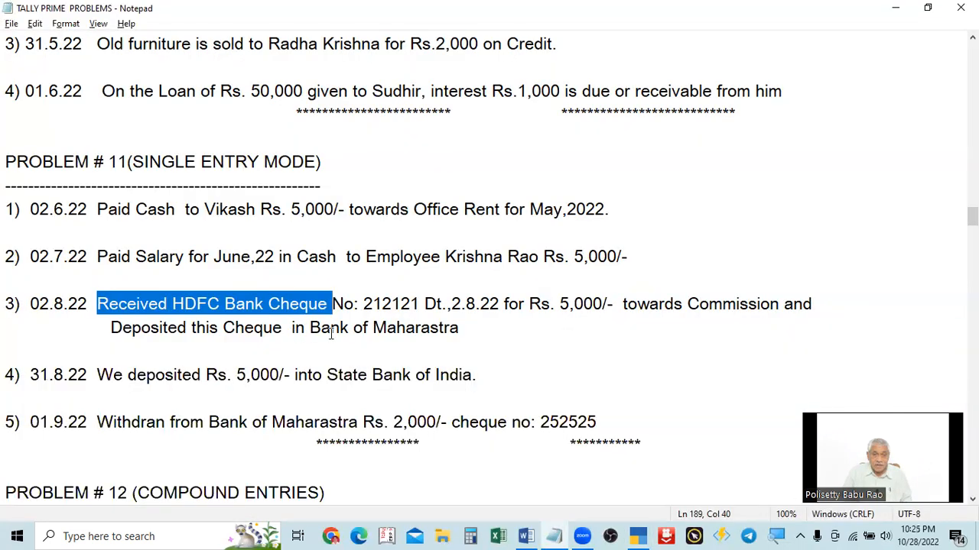
key("alt+Tab")
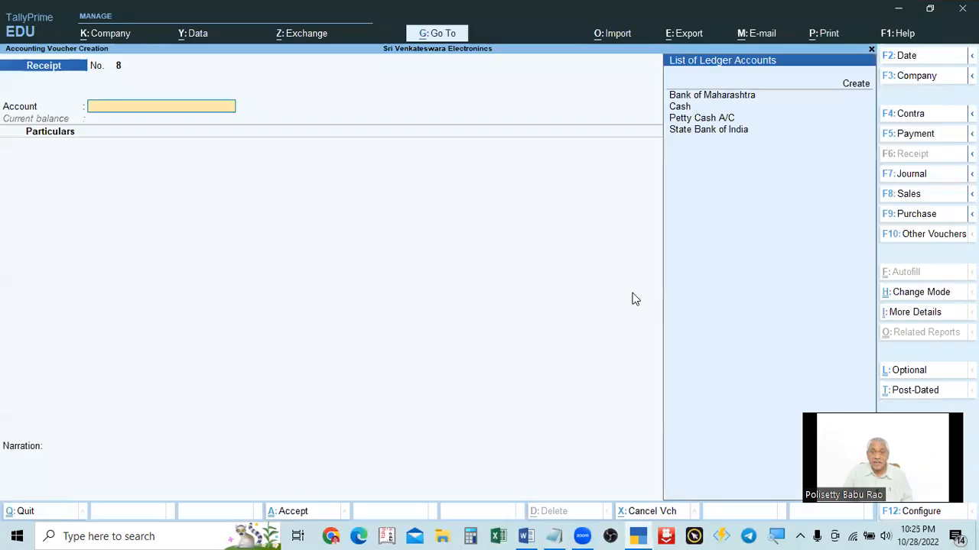
left_click(724, 96)
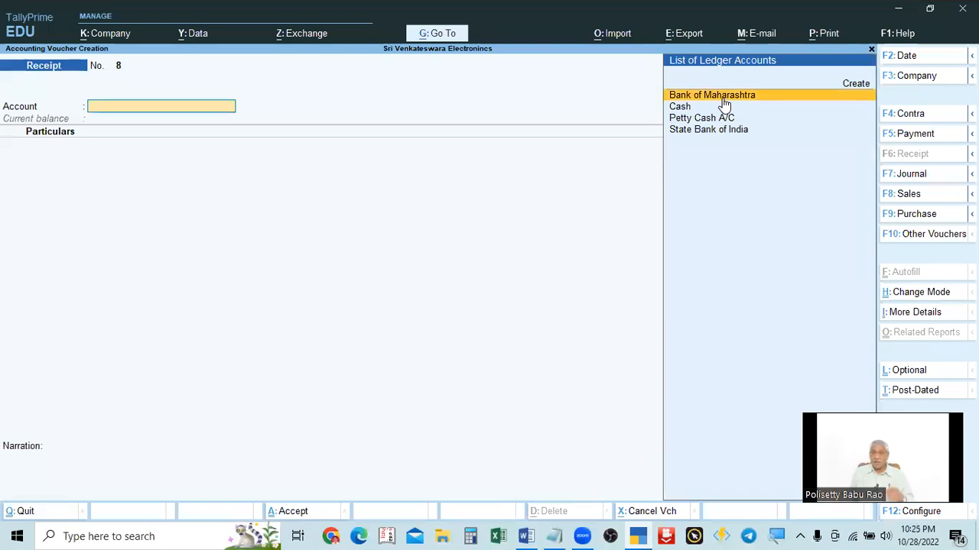
left_click(722, 97)
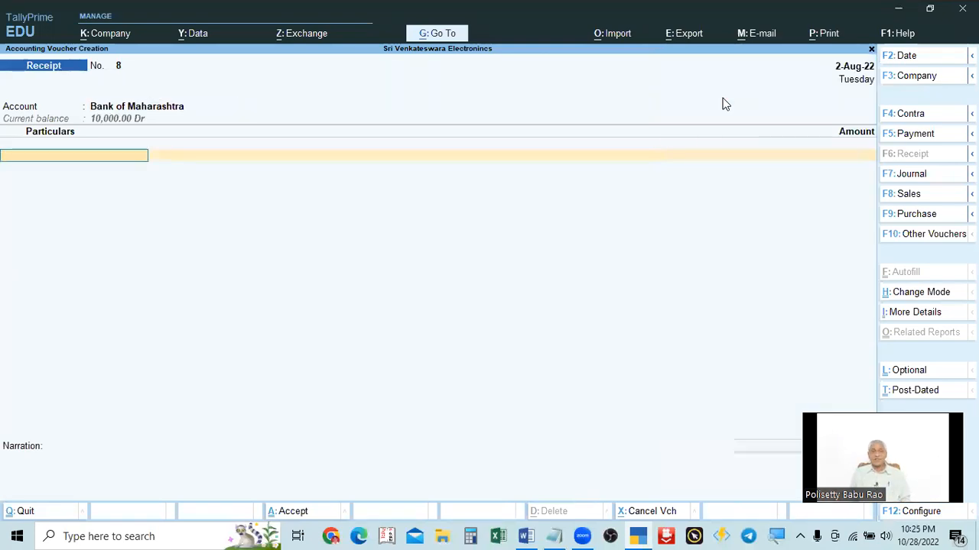
Step: Add the Commission Reeived ledger to the particulars with an amount of 5000
key("alt+Tab")
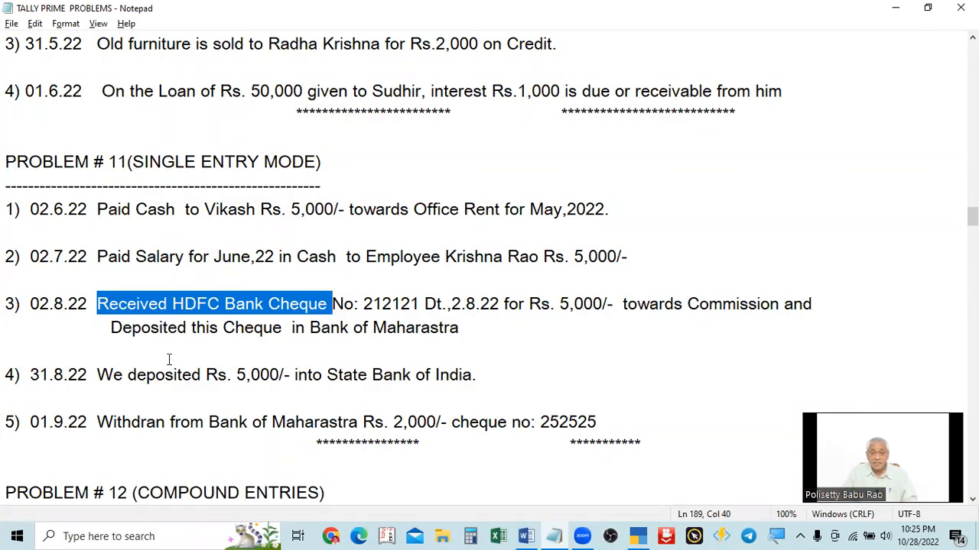
key("alt+Tab")
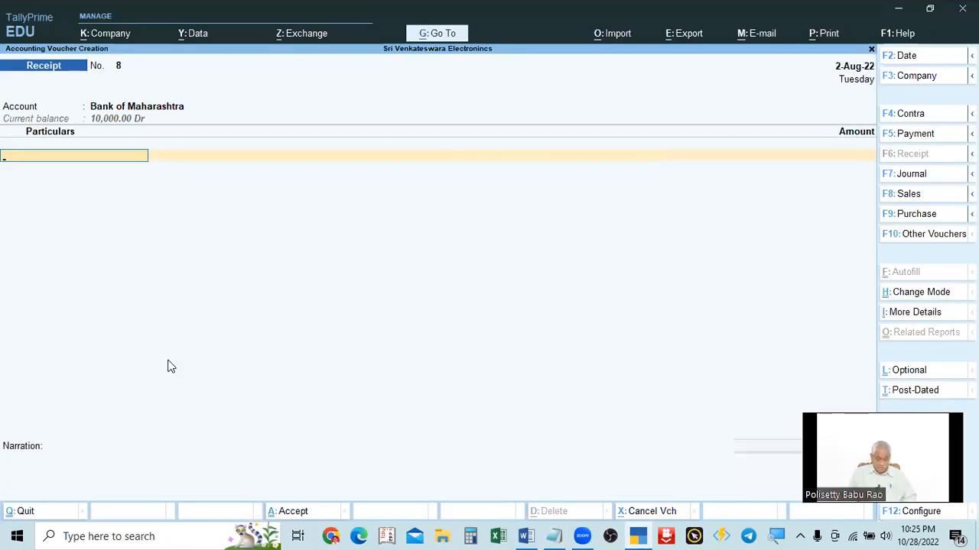
type("Comm")
key("Return")
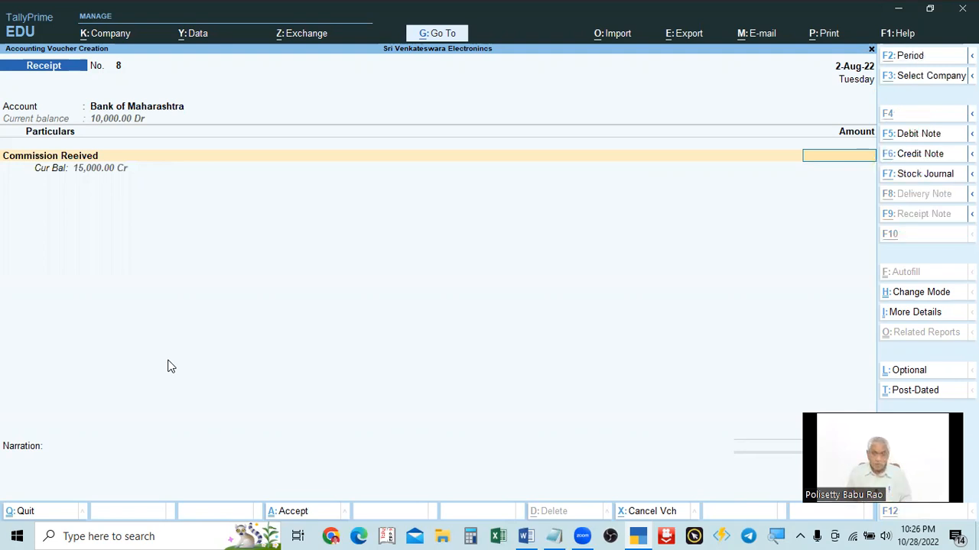
key("alt+Tab")
key("alt+Tab")
type("5000")
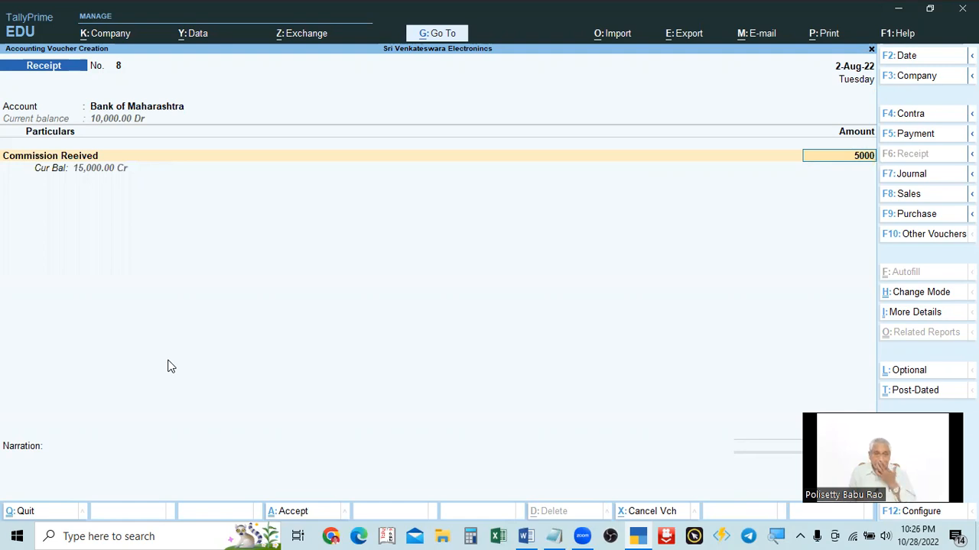
key("Return")
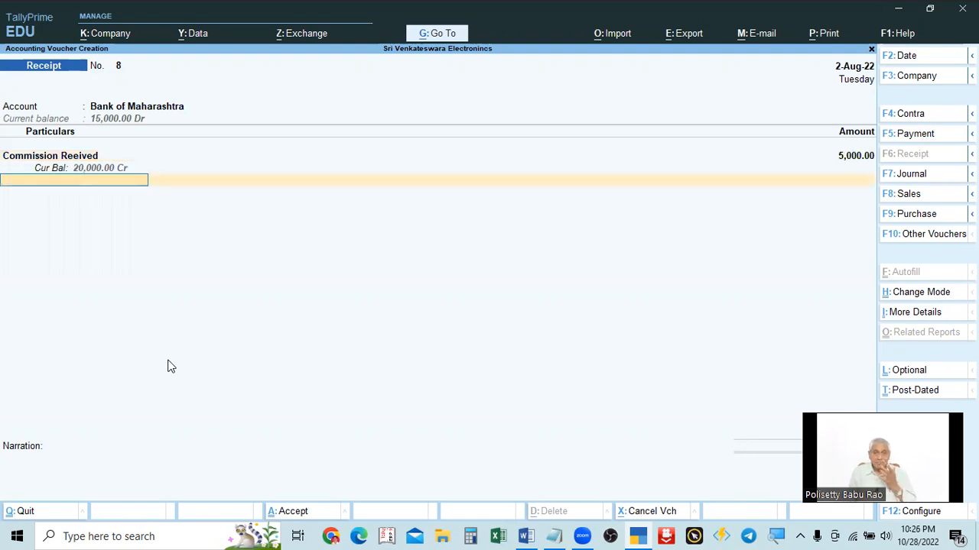
key("Return")
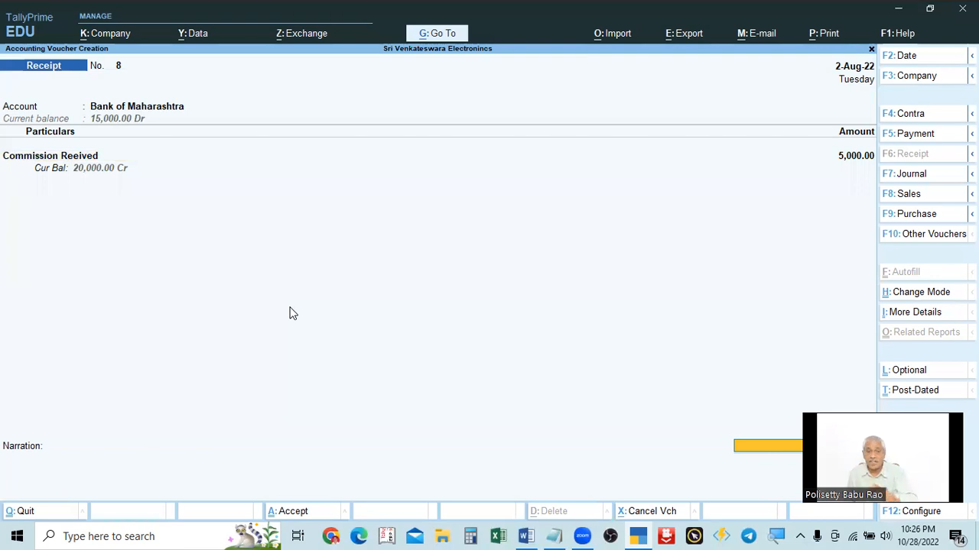
Step: Open the bank allocations and choose Cheque/DD as the transaction type for the 5,000 amount
key("Return")
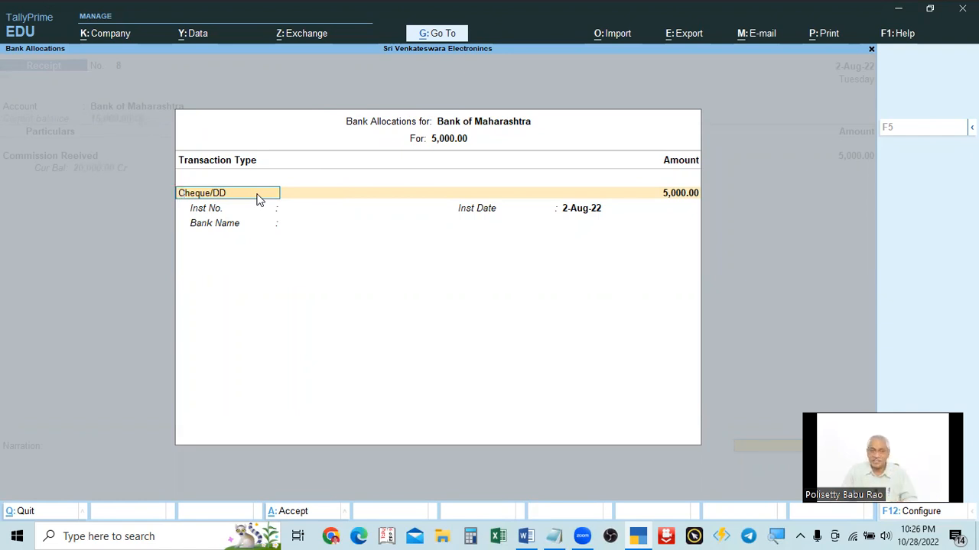
key("Return")
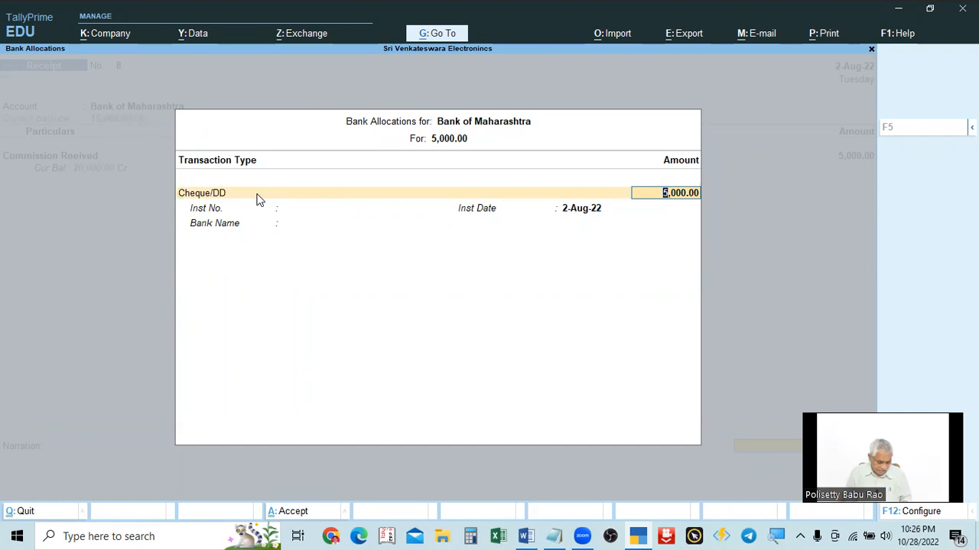
left_click(243, 195)
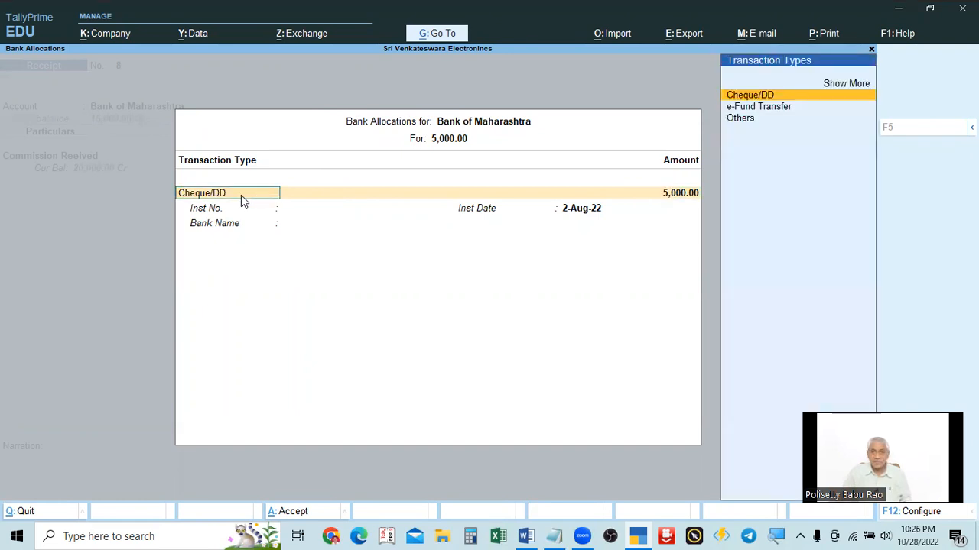
left_click(843, 90)
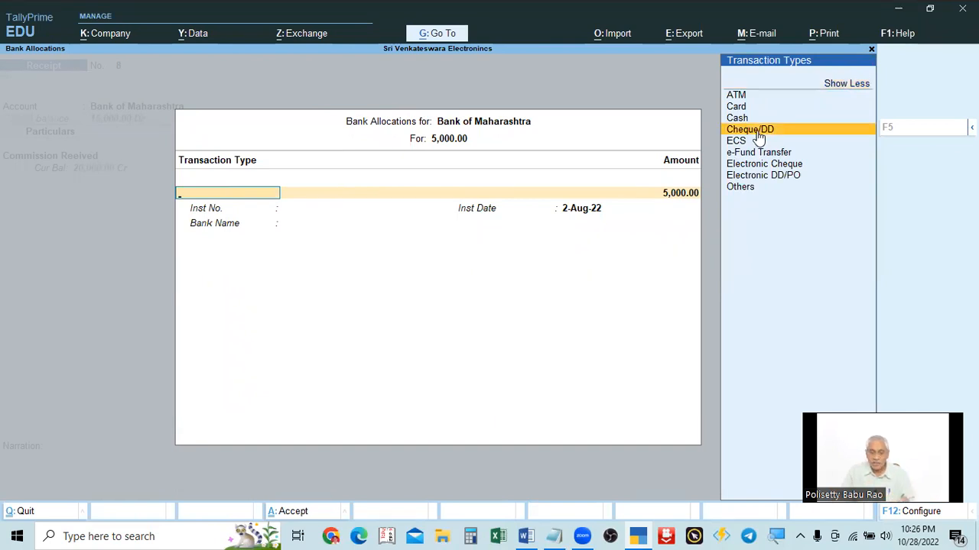
key("alt+Tab")
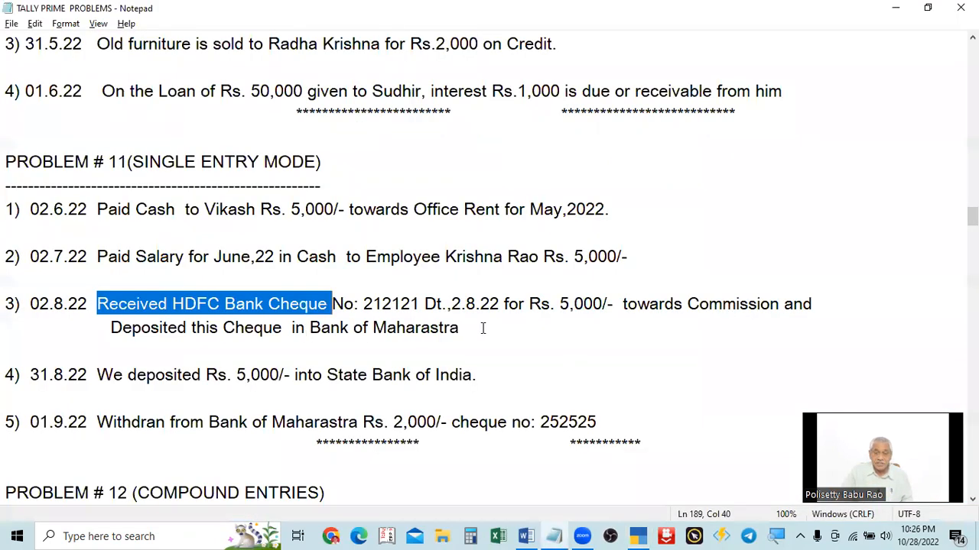
key("alt+Tab")
key("Return")
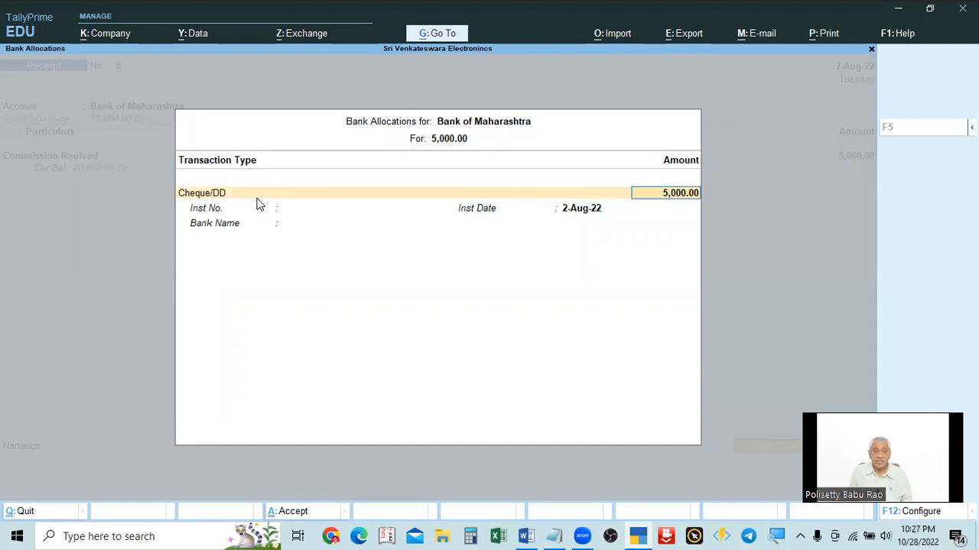
key("Return")
Step: Enter 212121 as the cheque's instrument number in the bank allocations
key("alt+Tab")
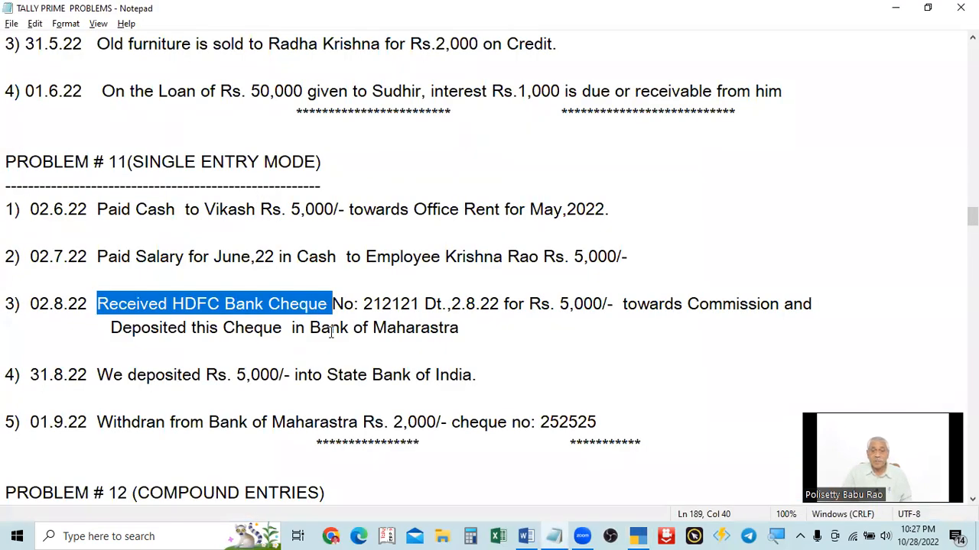
key("alt+Tab")
type("212121")
key("alt+Tab")
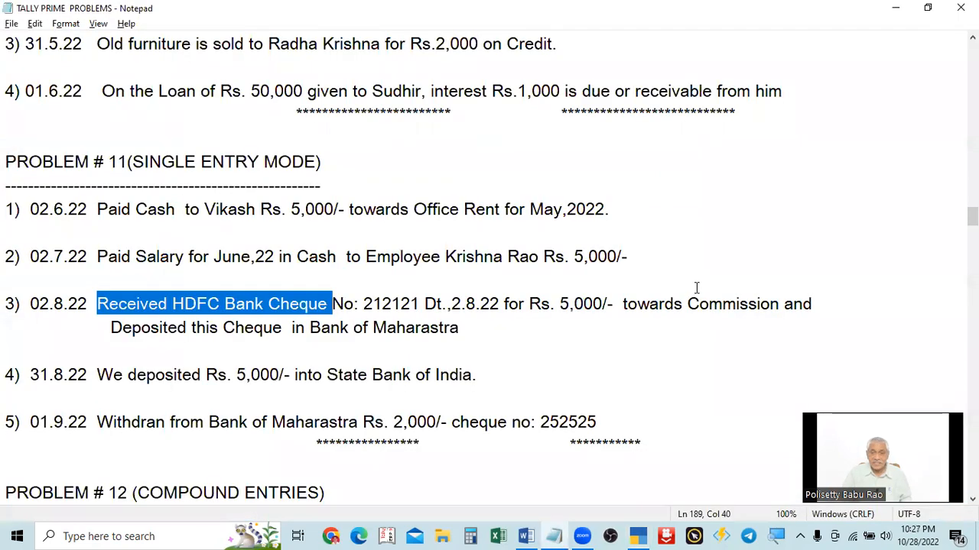
key("alt+Tab")
key("alt+Tab")
key("alt+Tab")
key("Return")
key("Return")
key("alt+Tab")
key("alt+Tab")
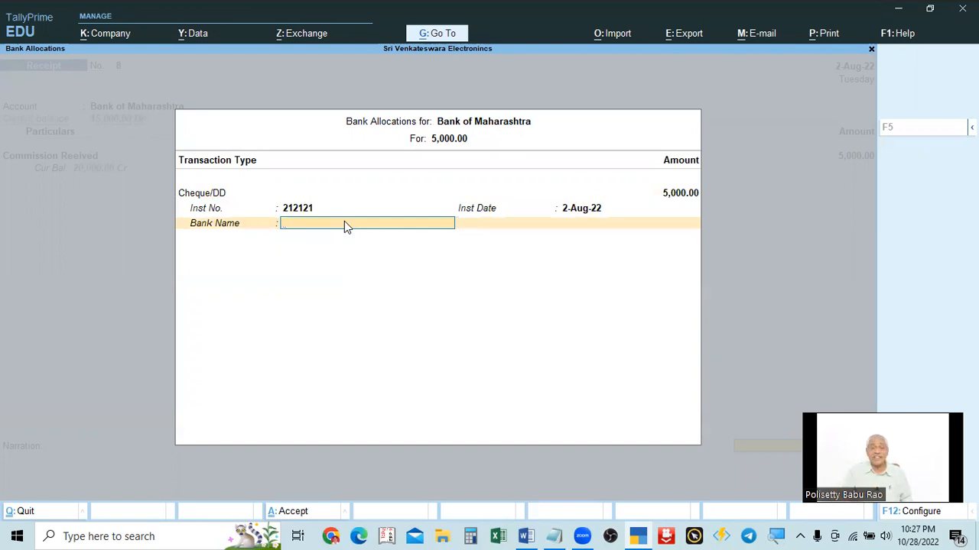
Step: Specify HDFC BANK as the bank name and close the bank allocations
key("alt+Tab")
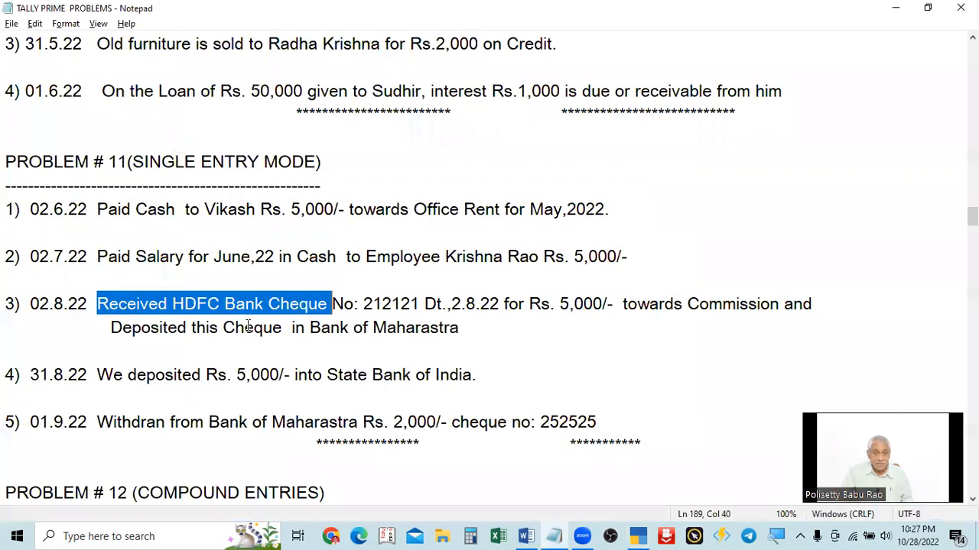
key("alt+Tab")
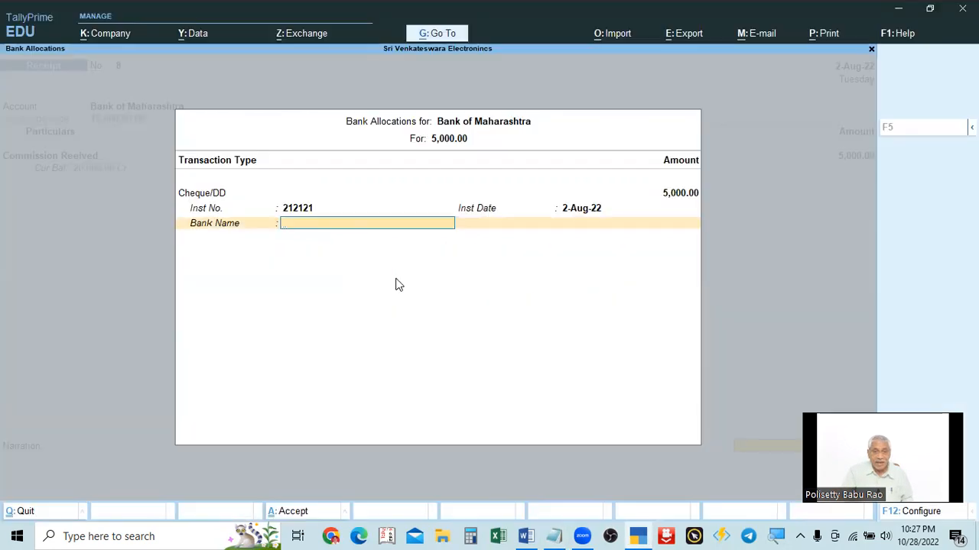
left_click(362, 224)
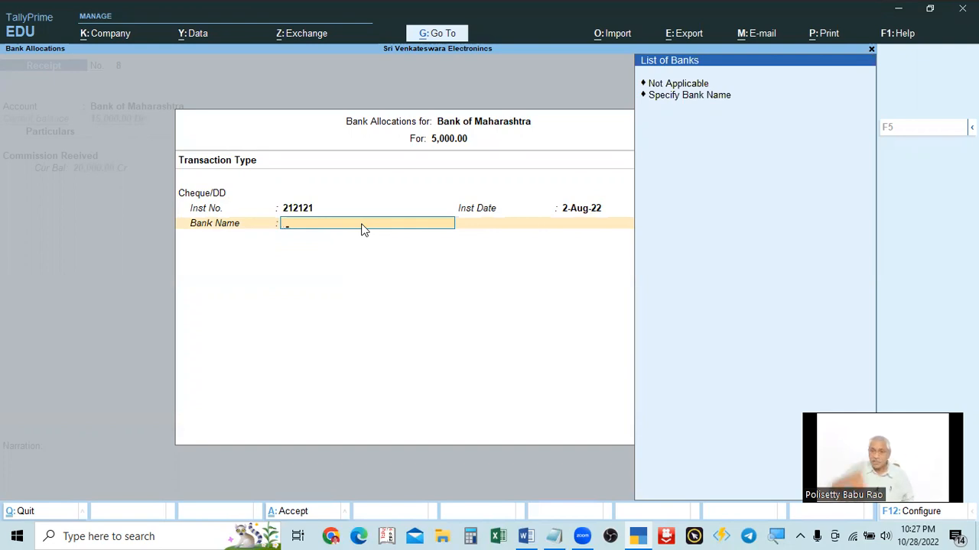
key("Down")
key("Down")
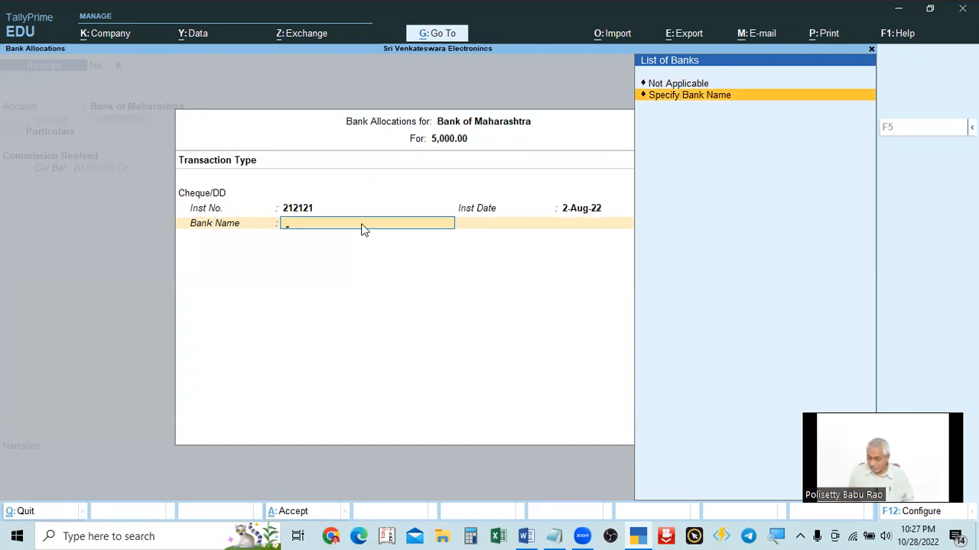
key("Return")
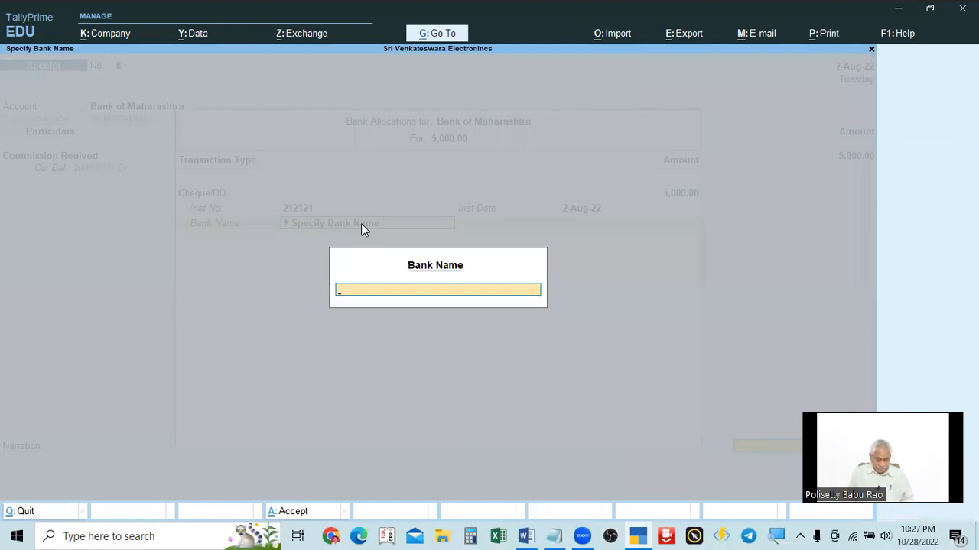
type("H")
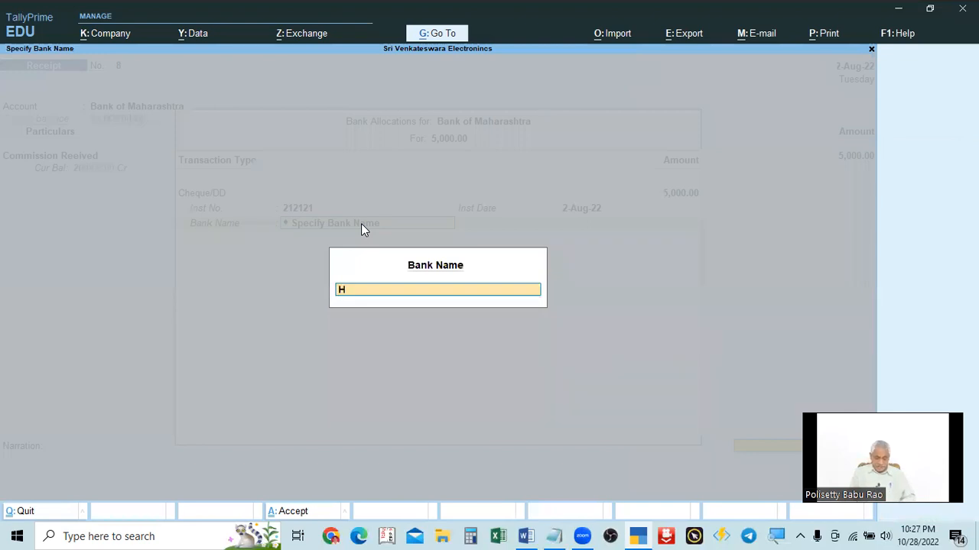
type("DFC BANK")
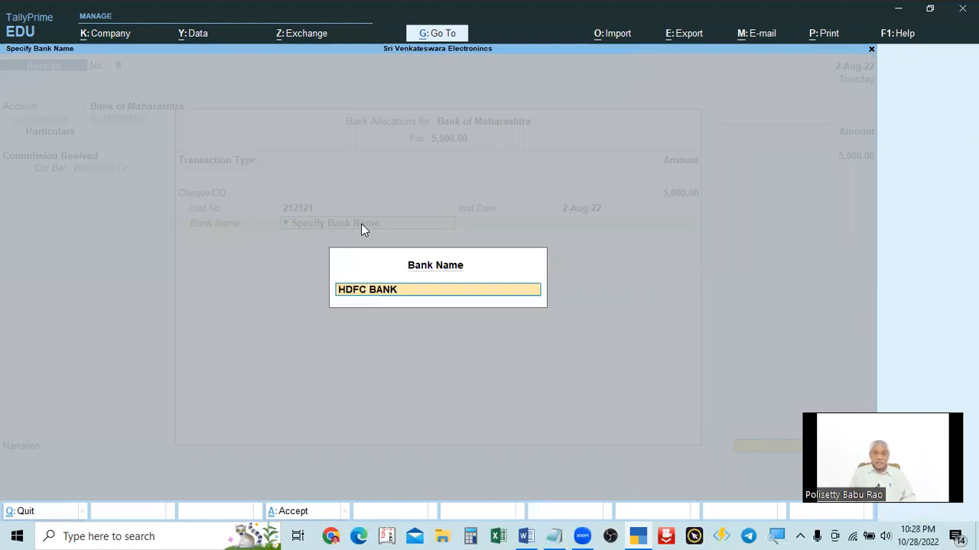
key("Return")
key("Return")
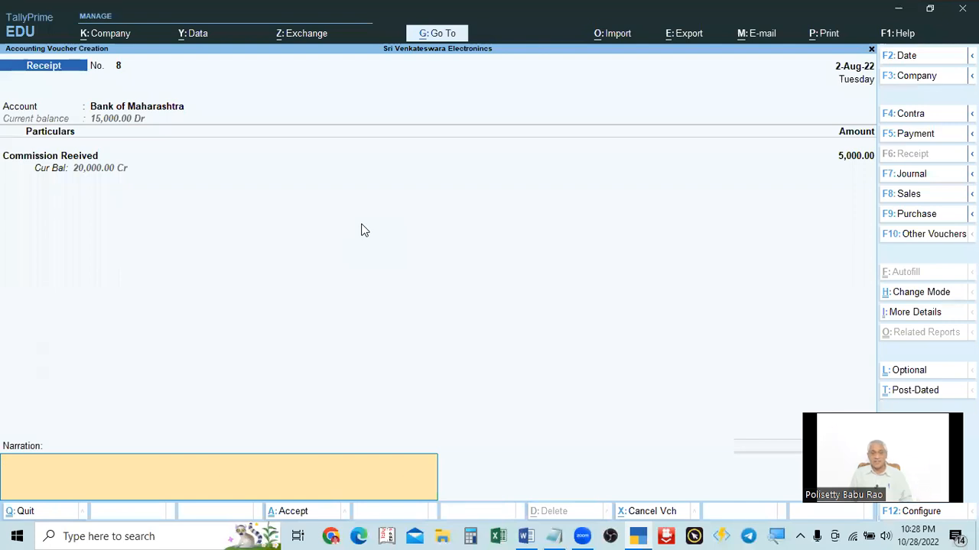
Step: Enter the narration "being comission received by cheque" and save the receipt voucher
type("being c")
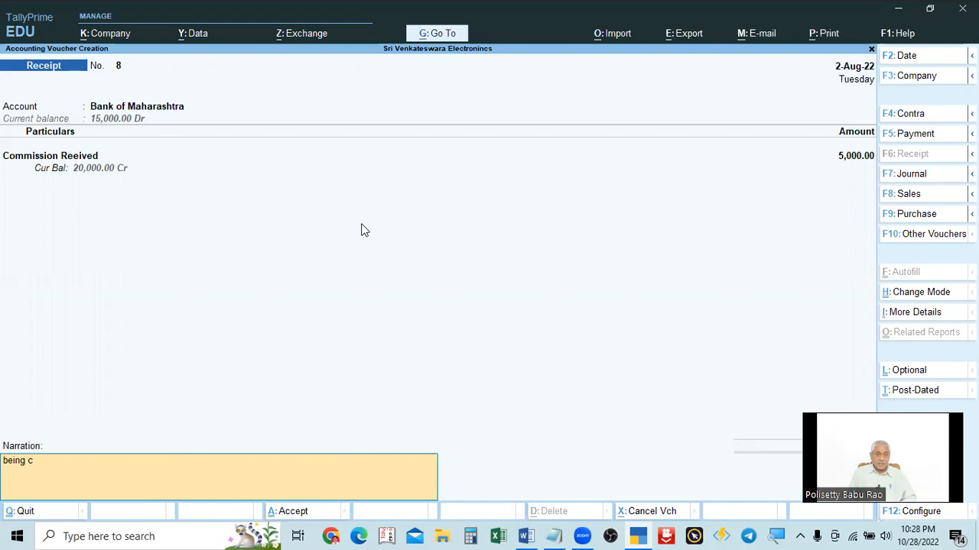
type("omission received")
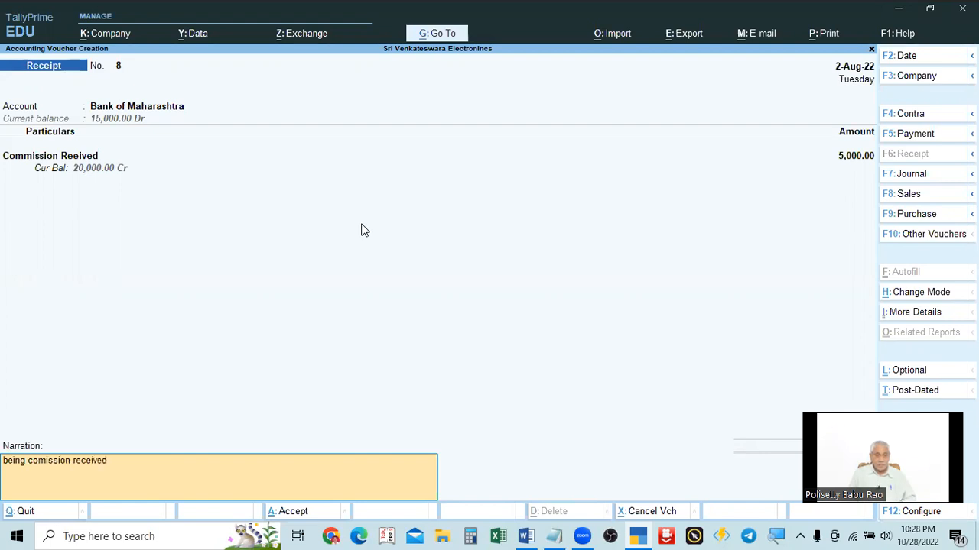
type(" by ceque")
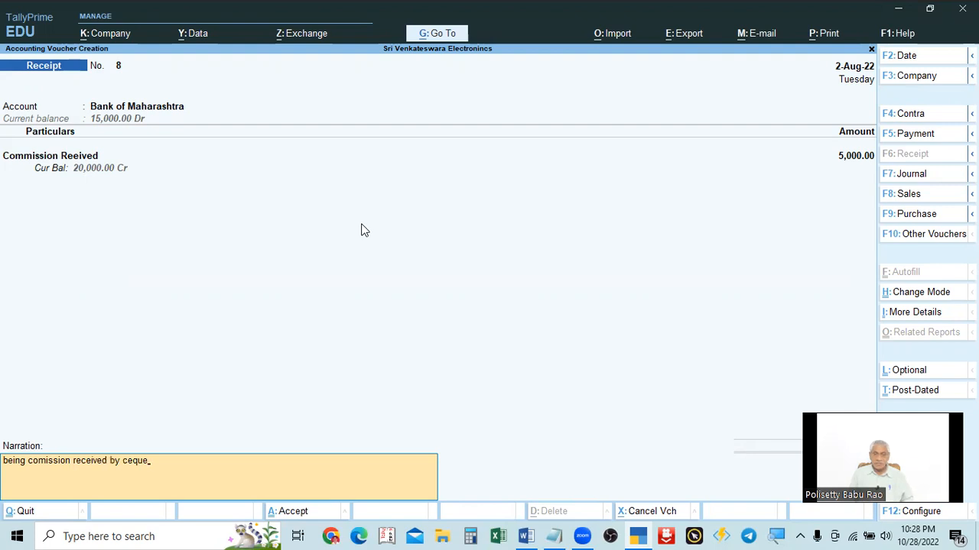
key("Return")
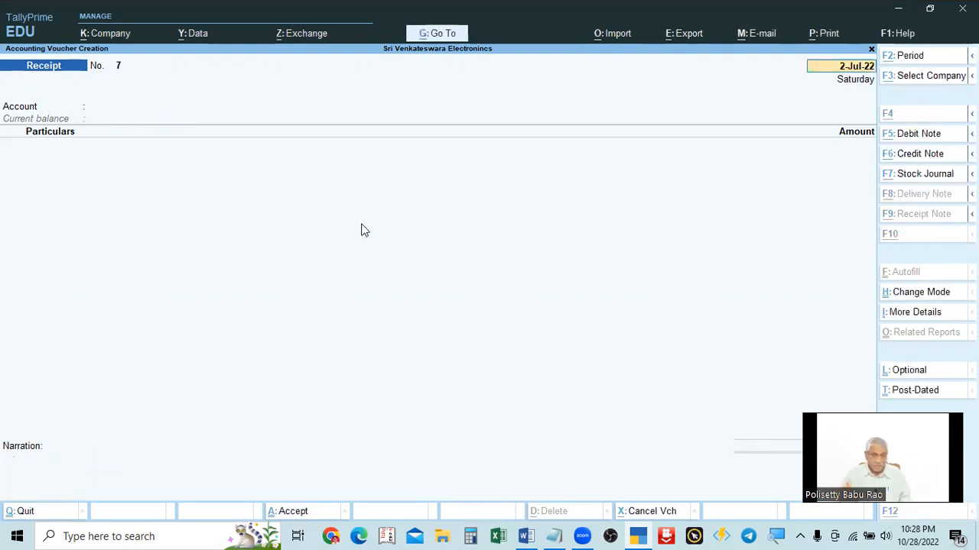
Step: Start a new Contra voucher and set its date to 2-Aug-22
key("alt+Tab")
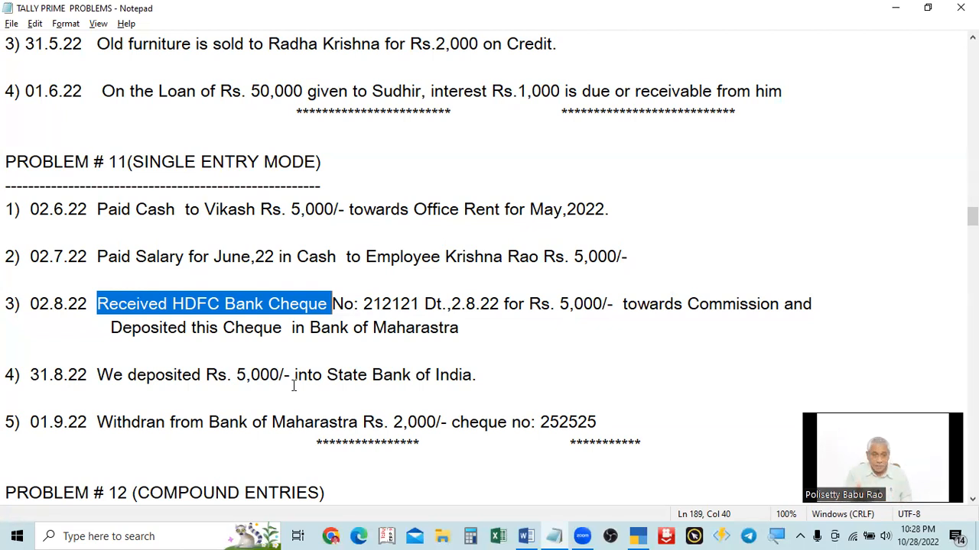
key("alt+Tab")
key("alt+Tab")
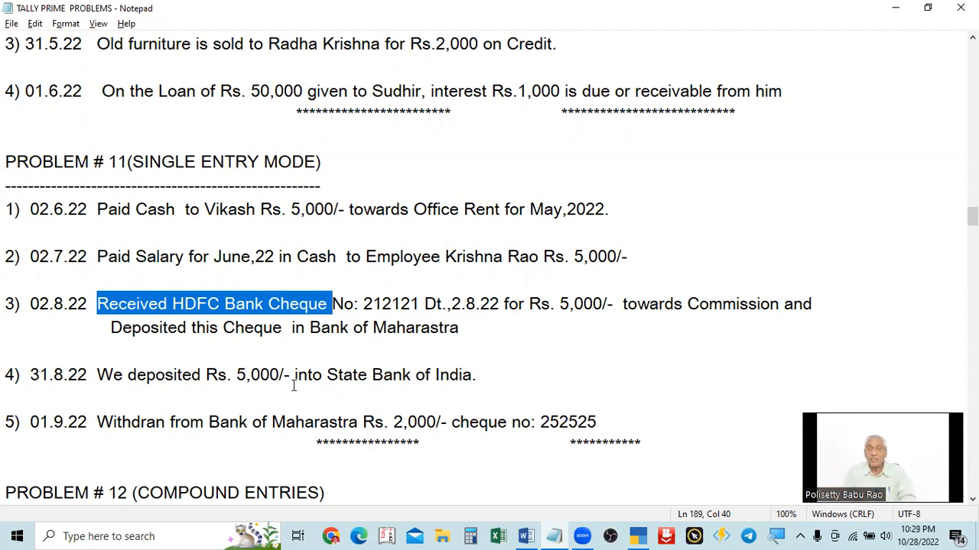
key("alt+Tab")
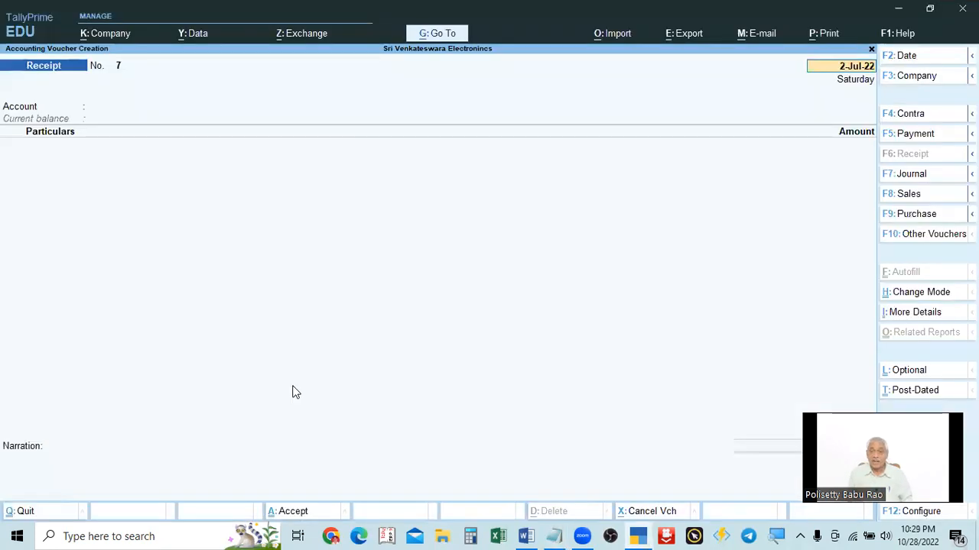
left_click(909, 115)
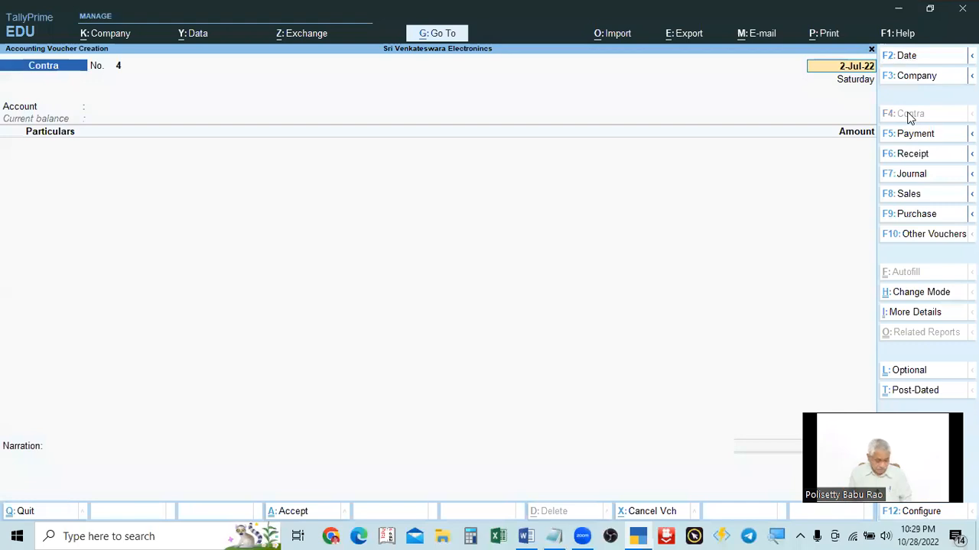
key("ctrl")
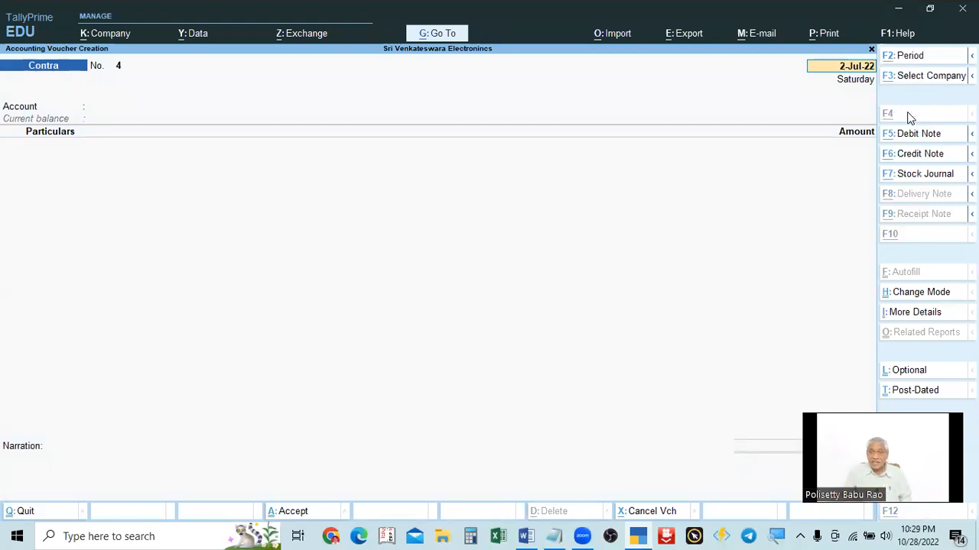
key("alt+Tab")
key("alt+Tab")
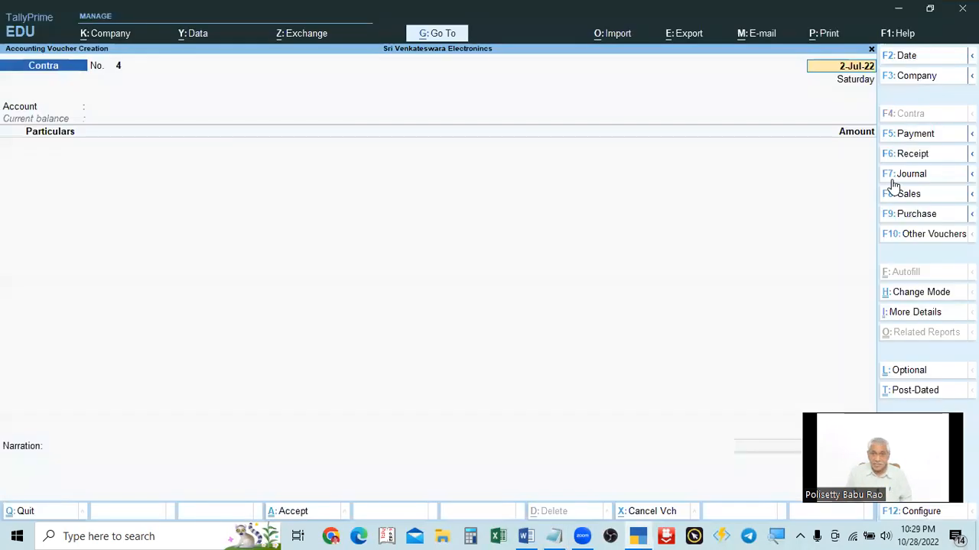
key("BackSpace")
type("2.8")
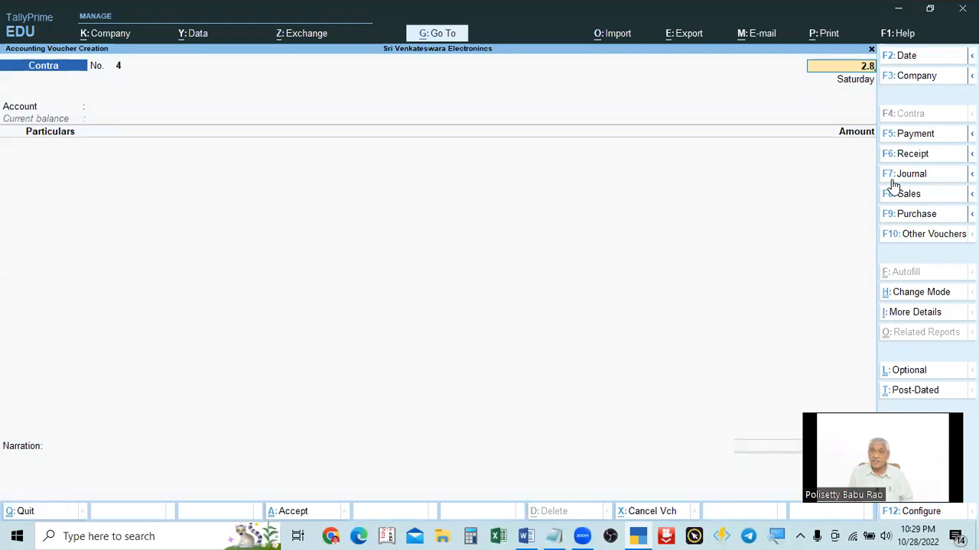
key("Return")
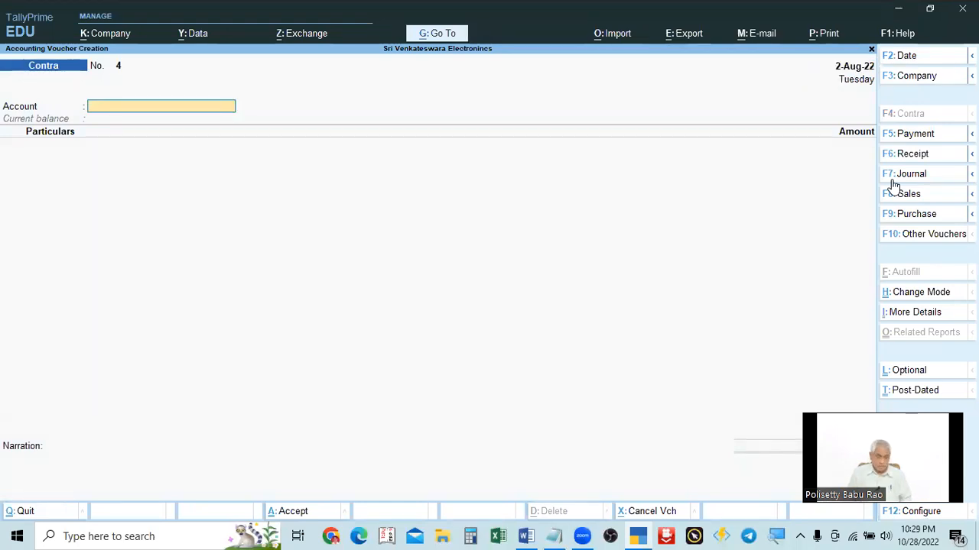
Step: Select Cash as the contra voucher's account
key("alt+Tab")
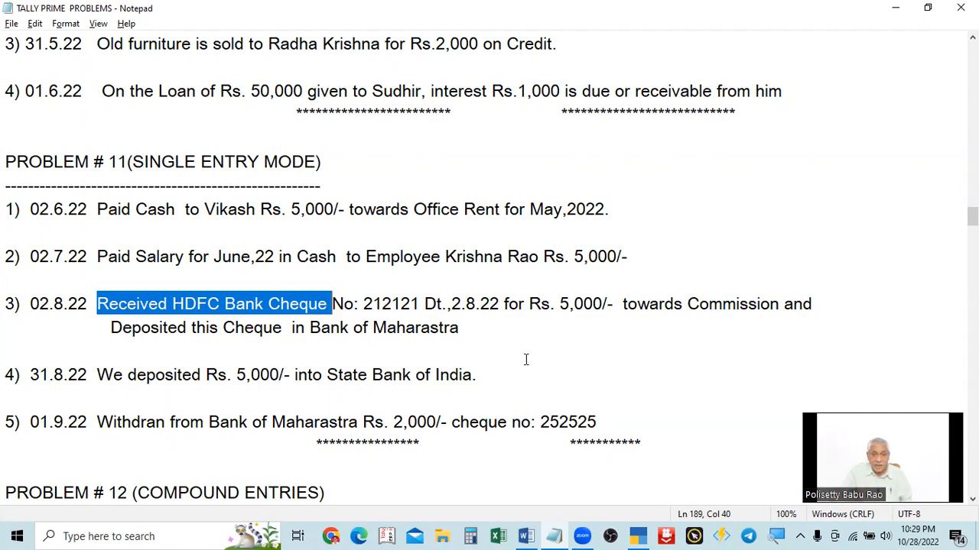
key("alt+Tab")
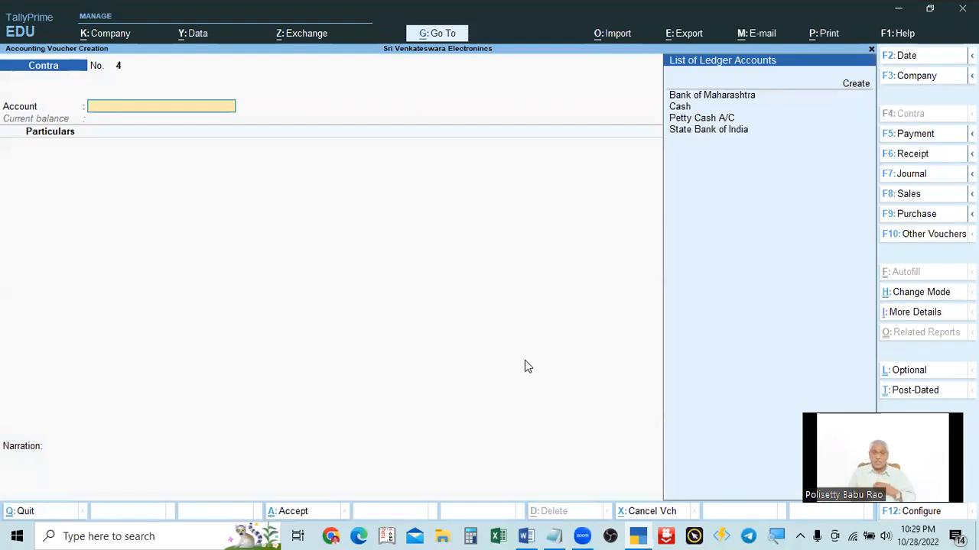
key("Down")
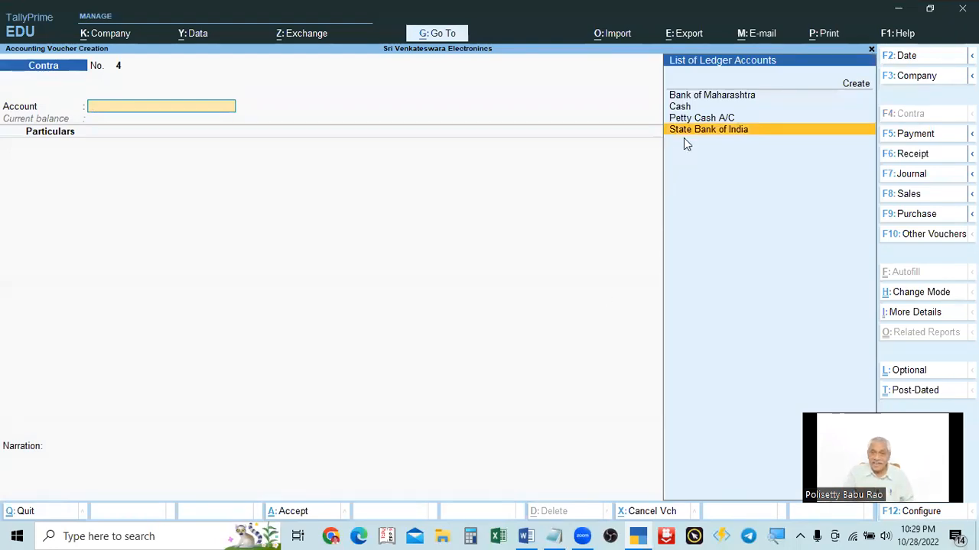
key("ctrl")
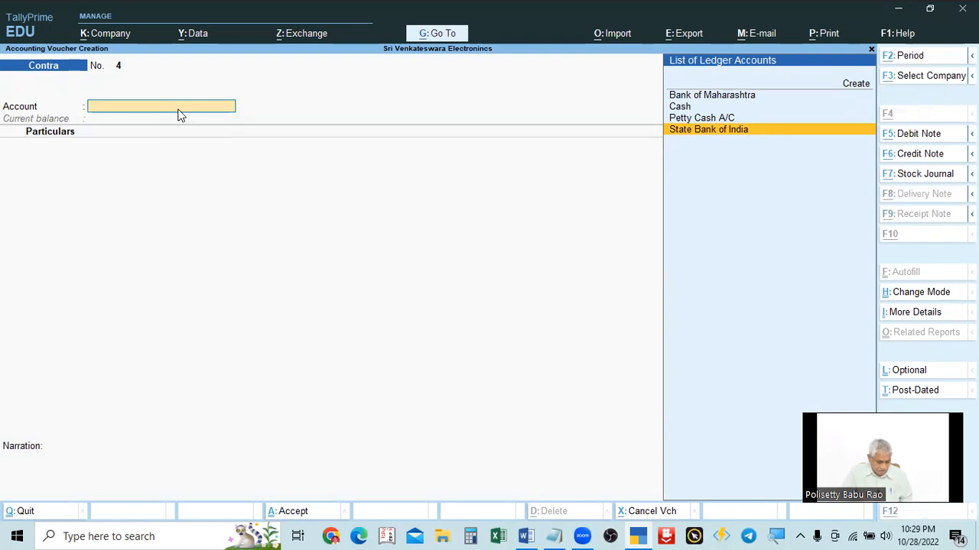
key("alt+Tab")
key("alt+Tab")
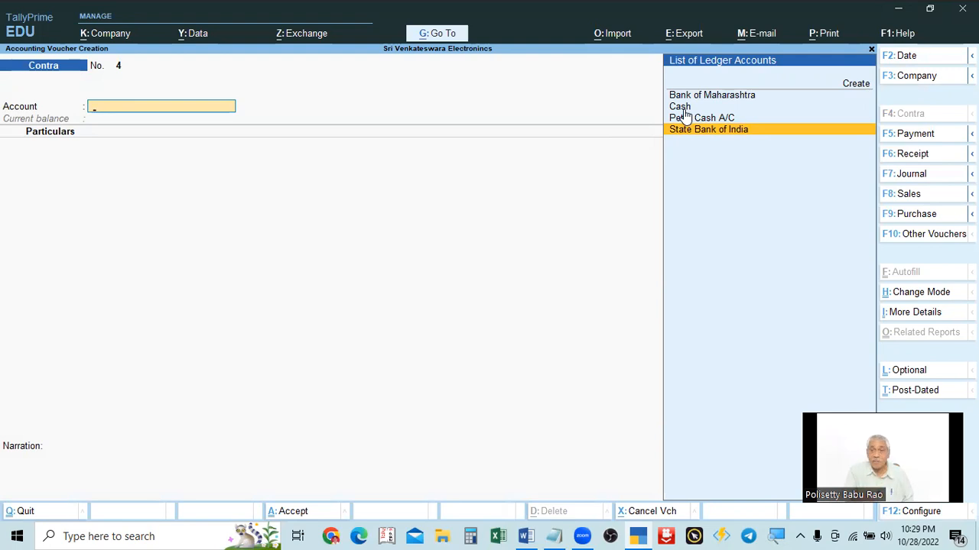
left_click(682, 107)
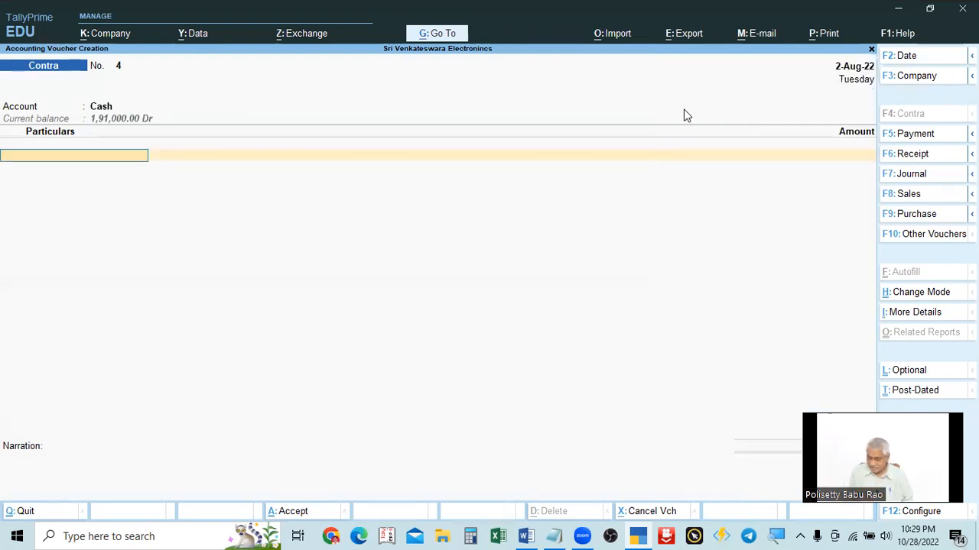
Step: Add State Bank of India to the particulars with an amount of 5,000 and open its bank allocations
key("alt+Tab")
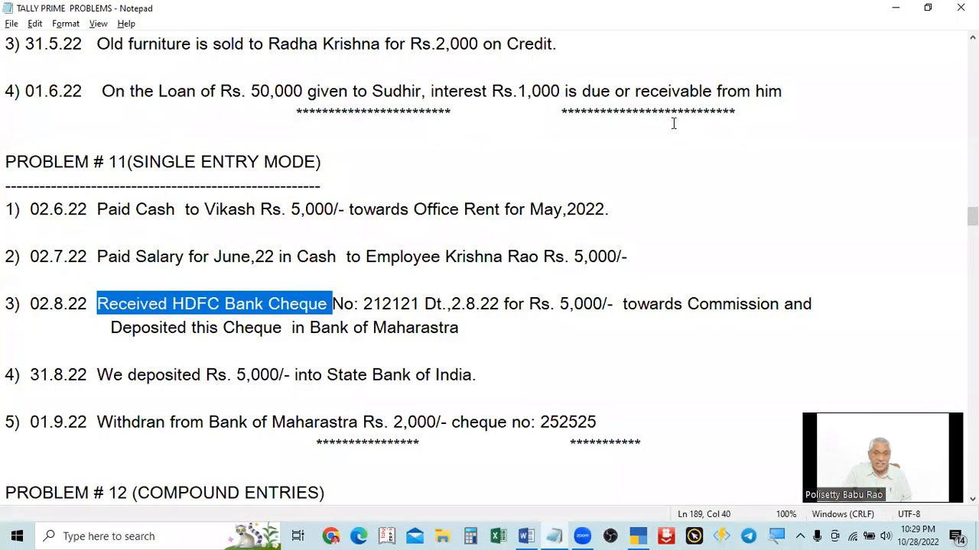
key("alt+Tab")
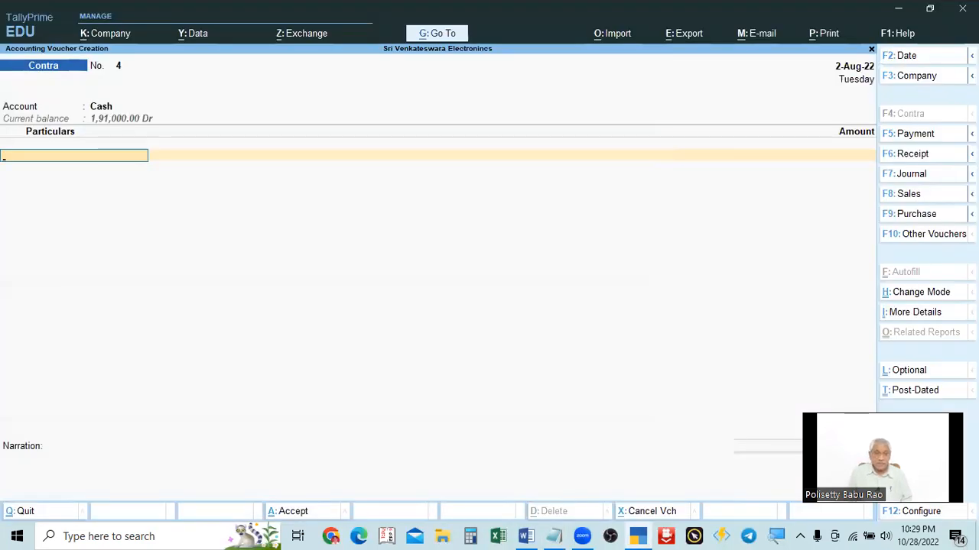
key("alt+Tab")
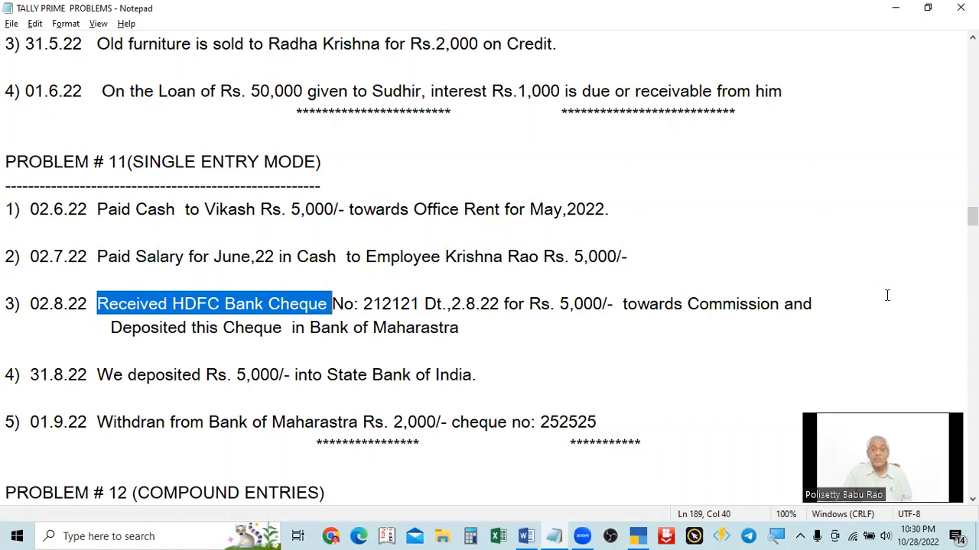
key("alt+Tab")
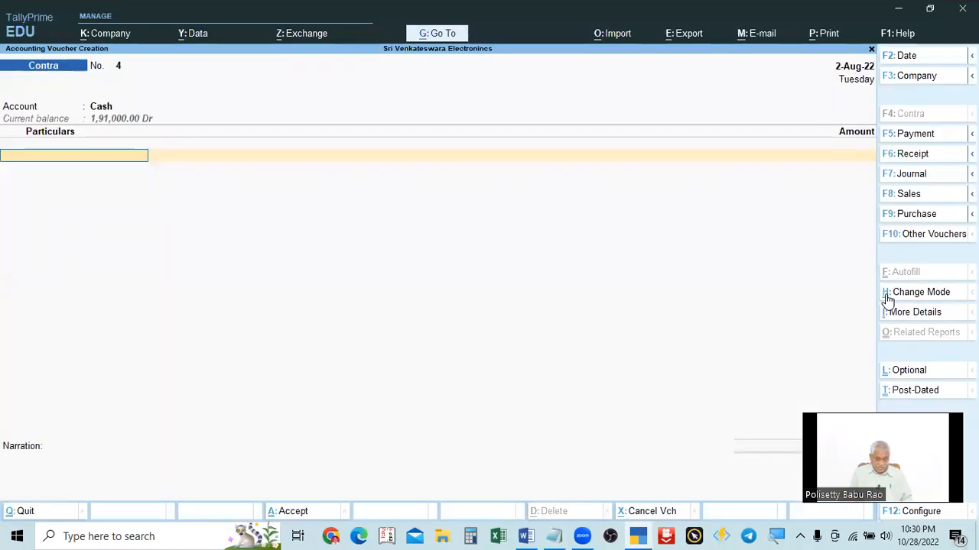
type("State Bank of India")
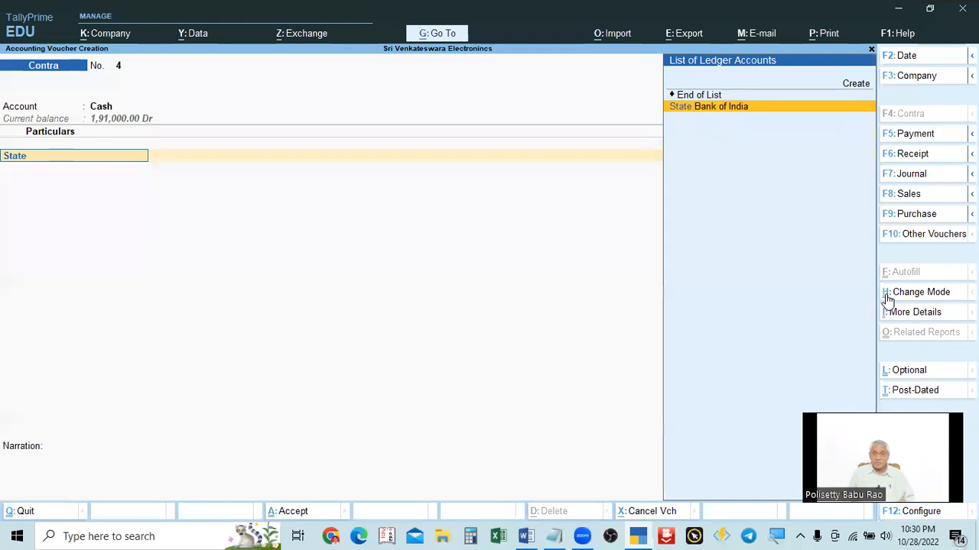
key("Return")
key("alt+Tab")
key("alt+Tab")
type("5,000")
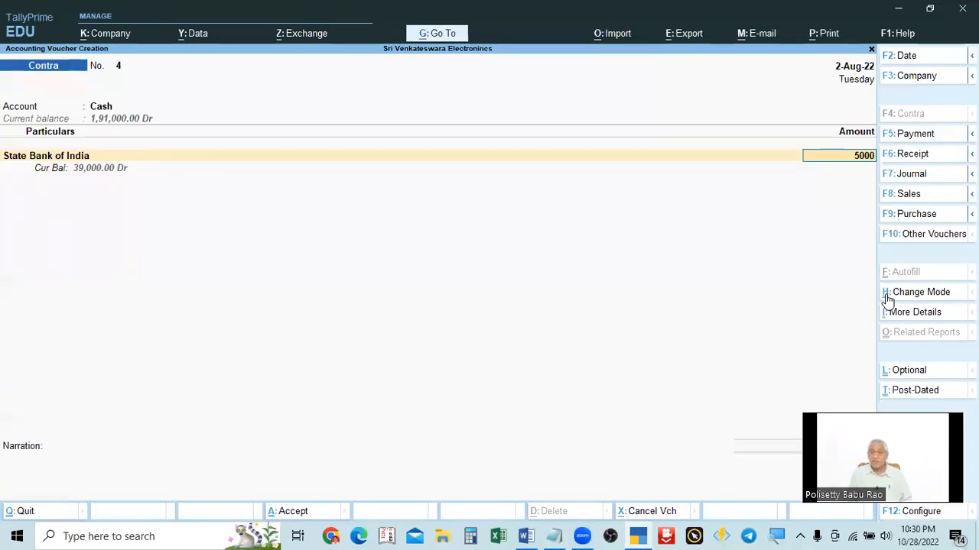
key("Return")
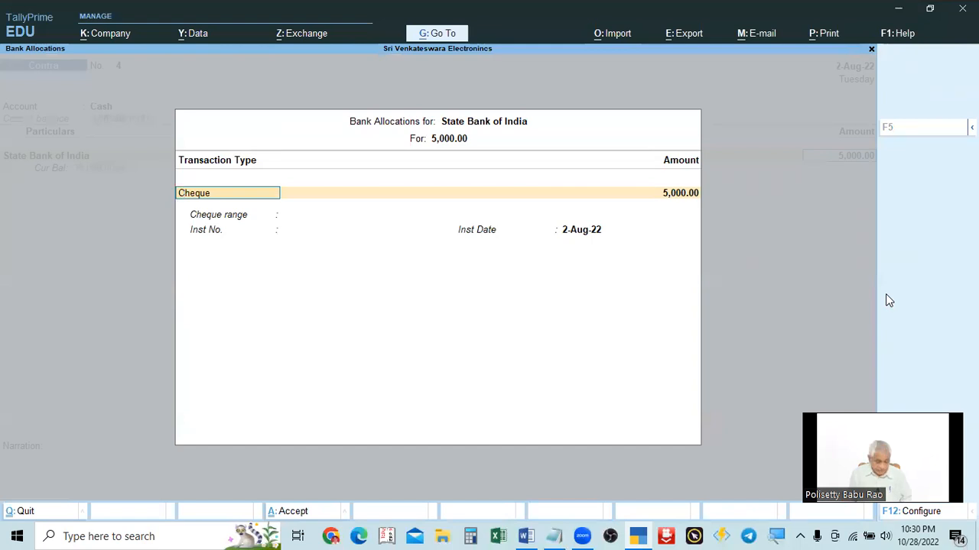
Step: Leave the bank allocations and change the contra voucher's account to State Bank of India
key("alt+Tab")
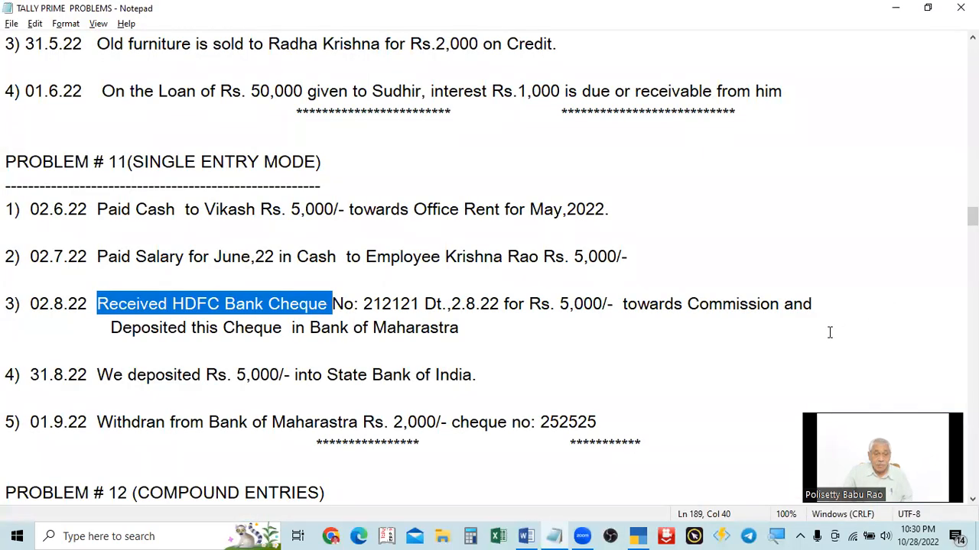
key("alt+Tab")
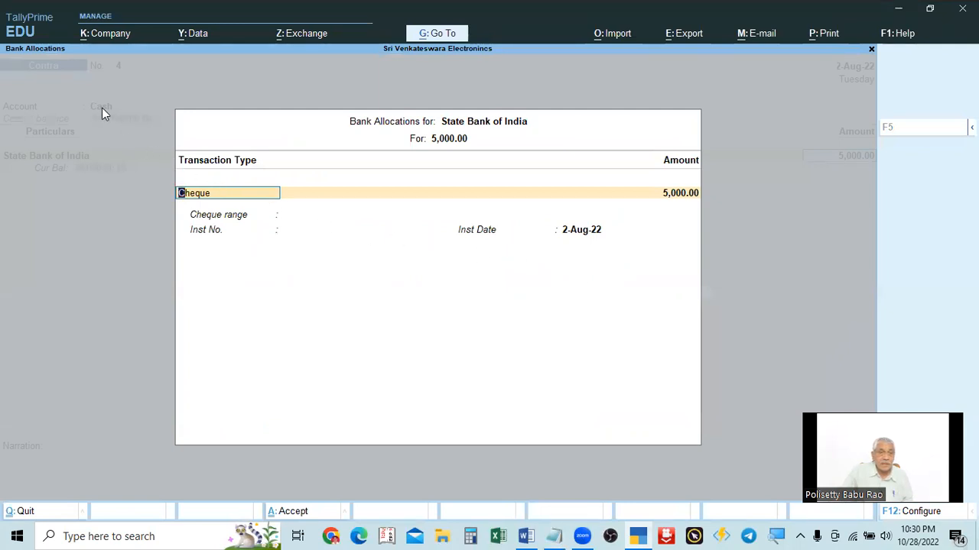
key("Escape")
key("BackSpace")
key("BackSpace")
key("BackSpace")
key("Return")
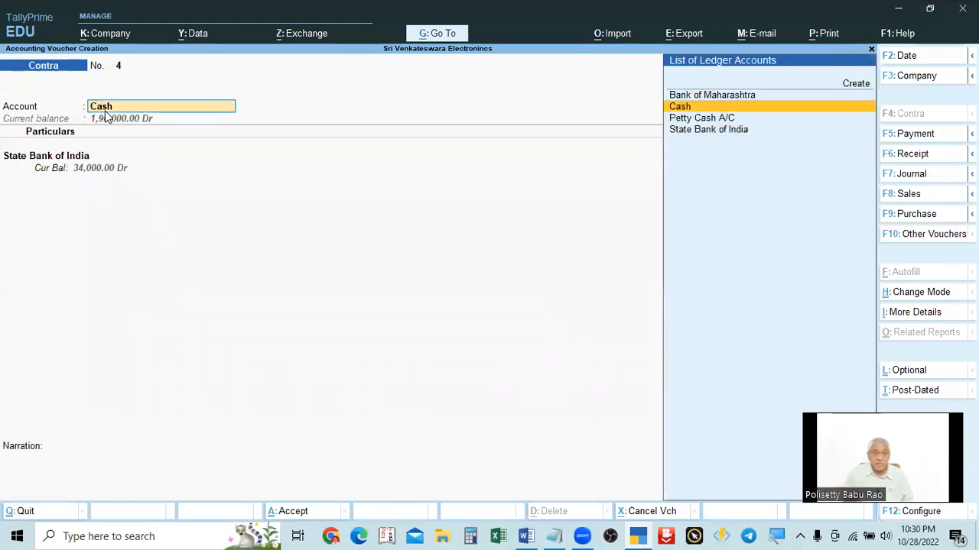
key("alt+Tab")
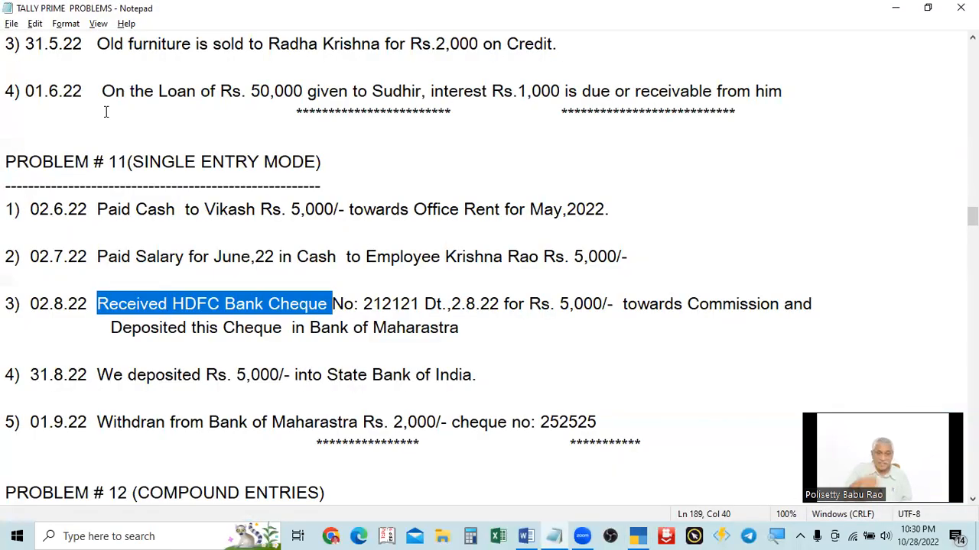
key("alt+Tab")
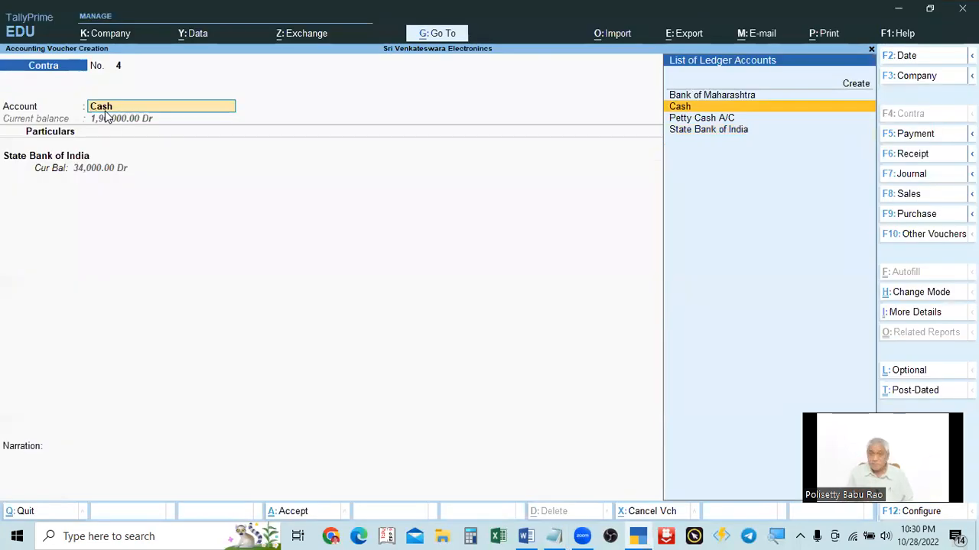
key("Down")
key("Down")
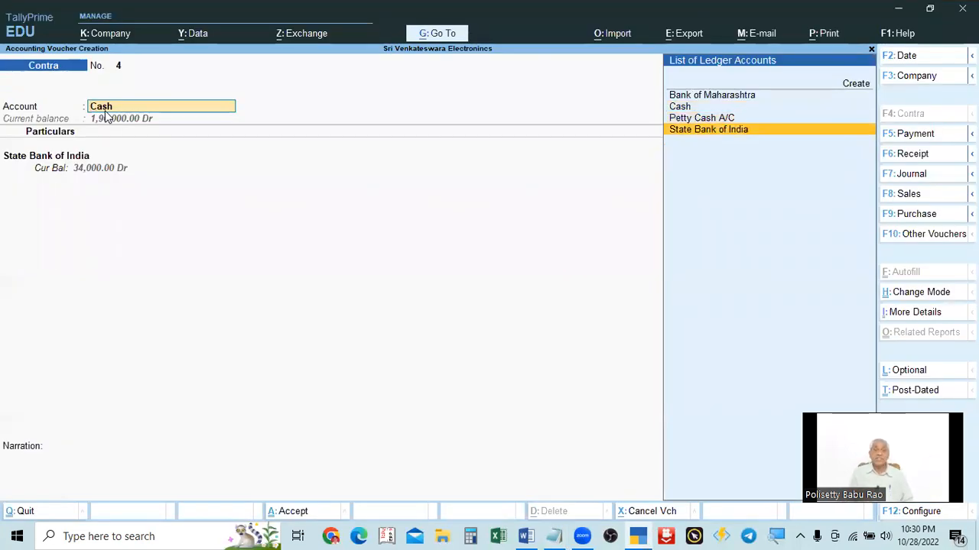
key("Return")
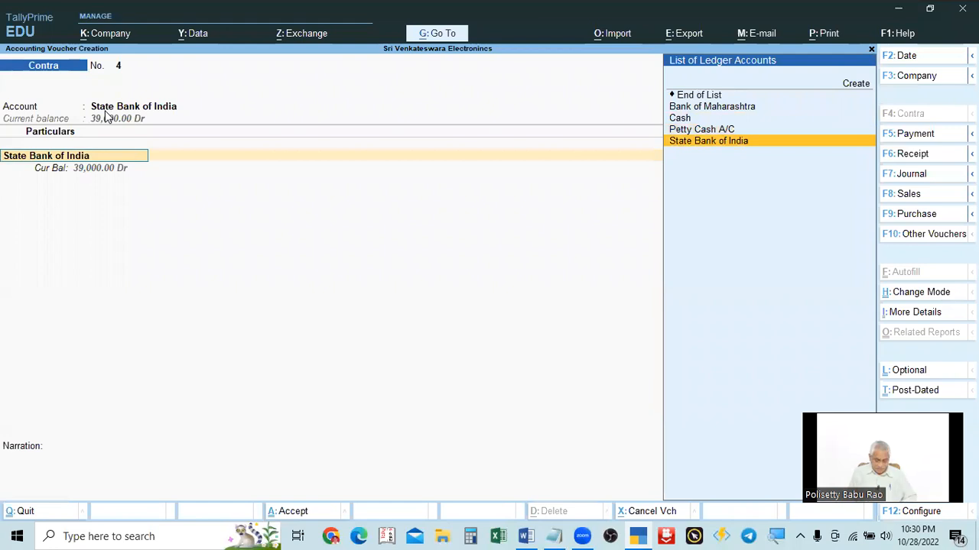
Step: Replace the particulars ledger with Cash and accept the amount of 5,000
type("cash")
key("Return")
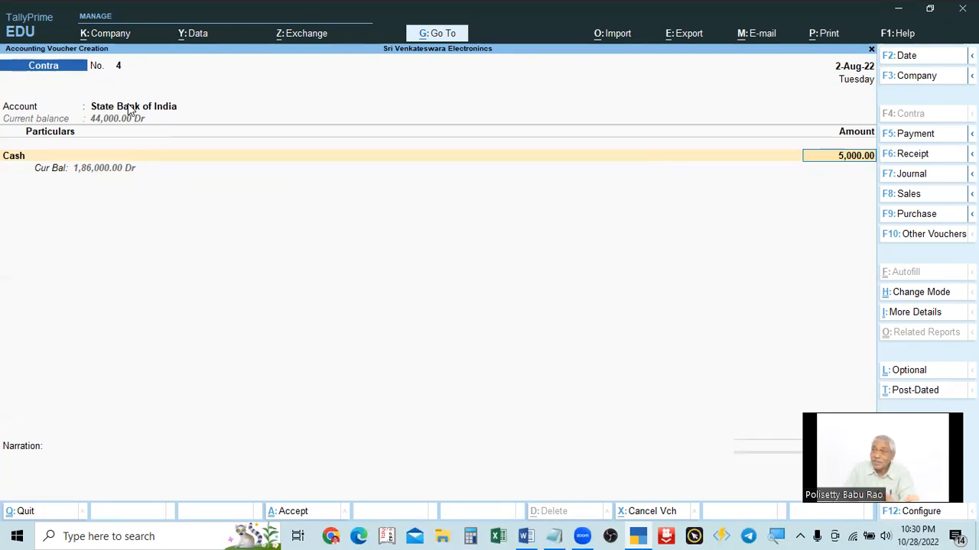
key("Return")
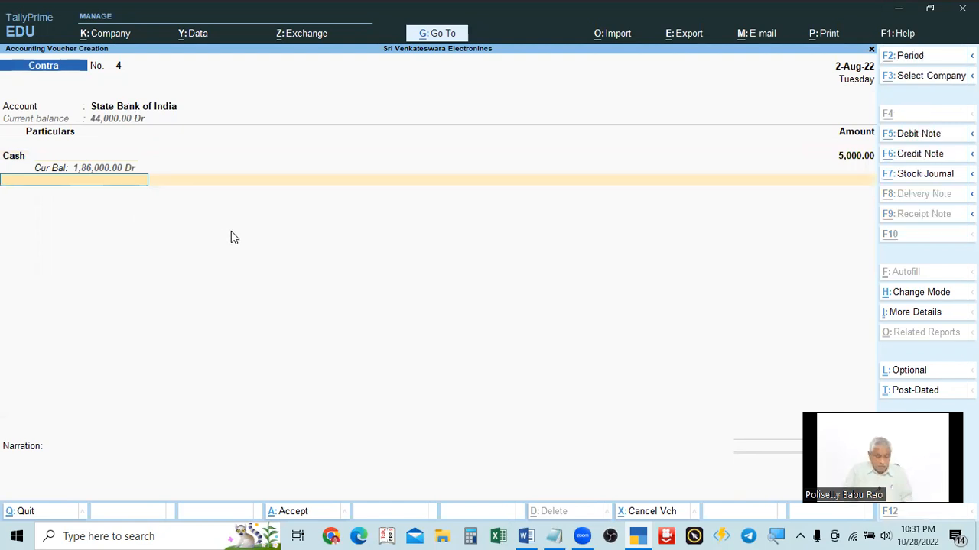
key("alt+Tab")
key("alt+Tab")
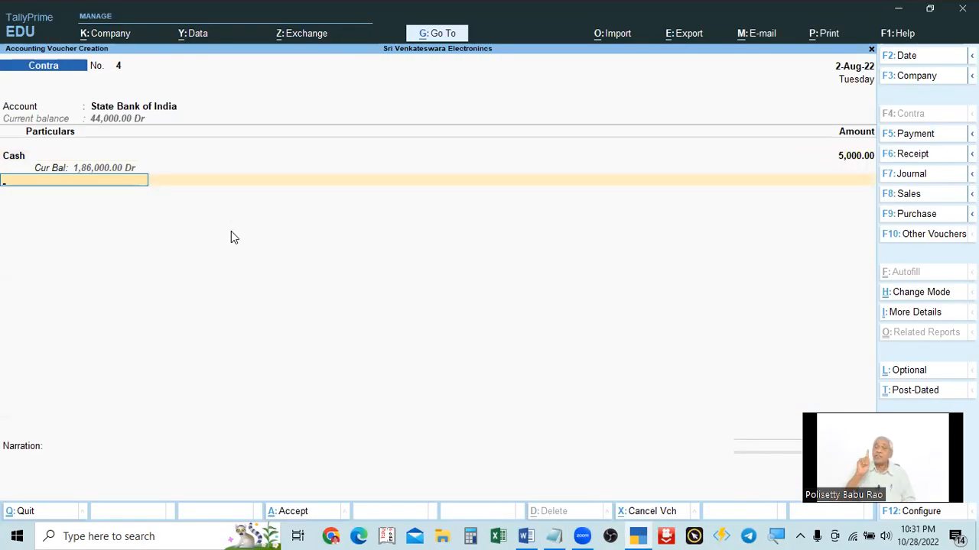
Step: Fill the State Bank of India deposit's cash denominations with 10 notes of 500
key("Return")
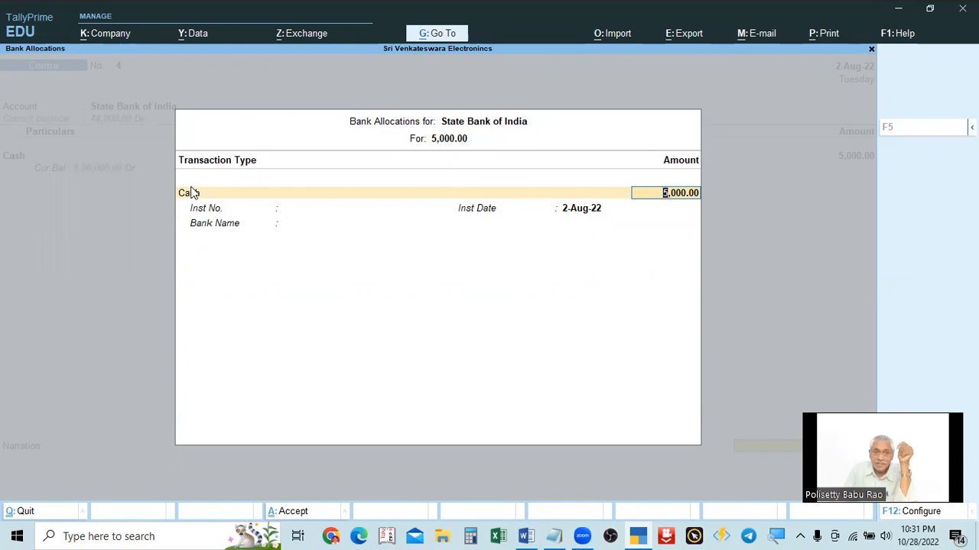
key("Return")
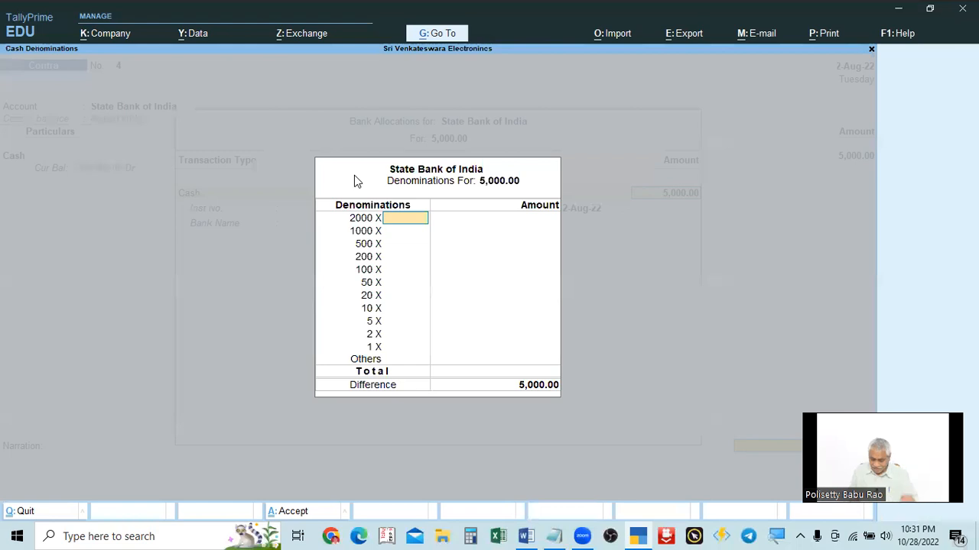
key("Escape")
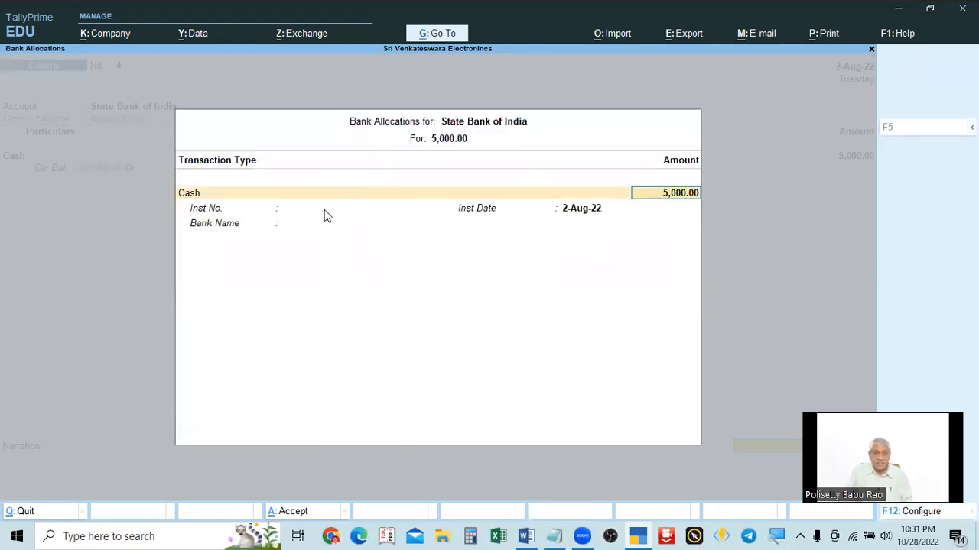
key("Return")
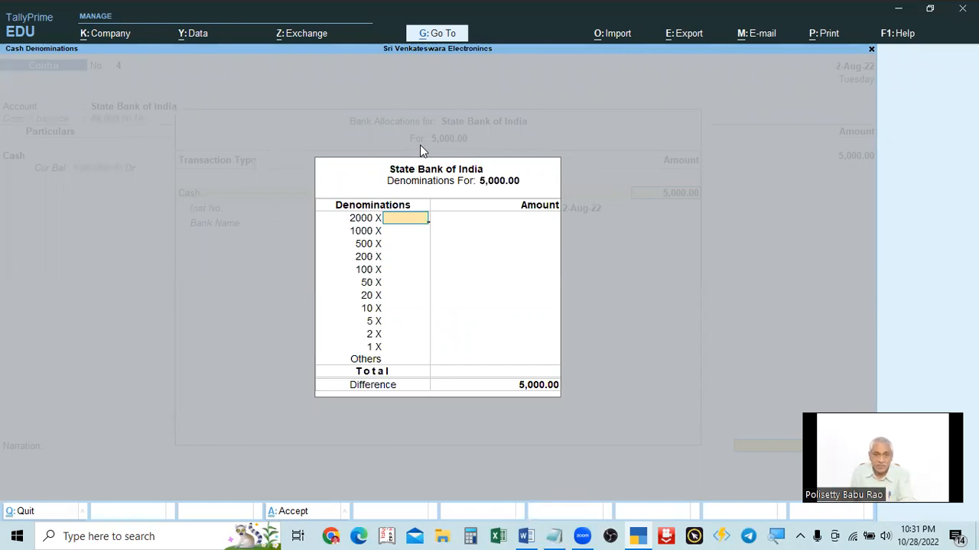
key("Return")
key("Return")
type("10")
key("Return")
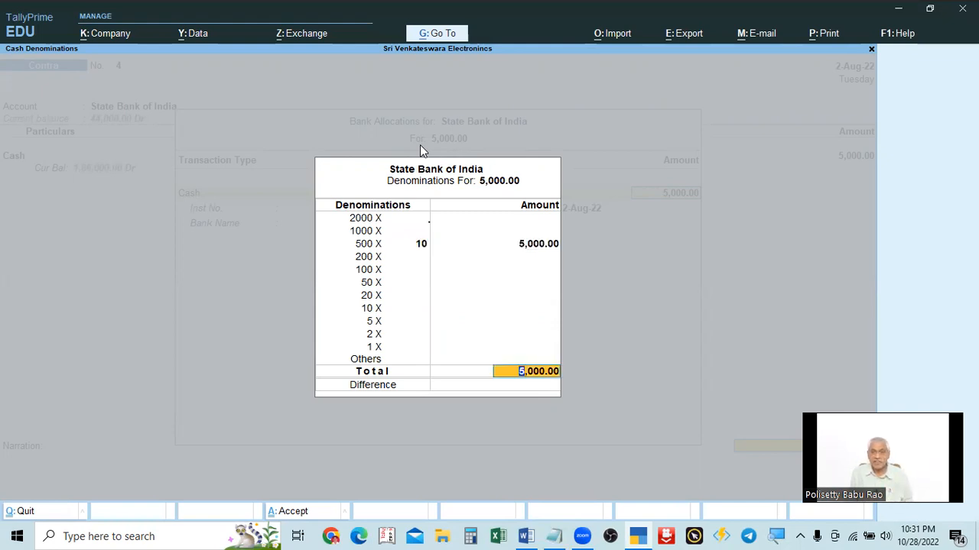
key("Return")
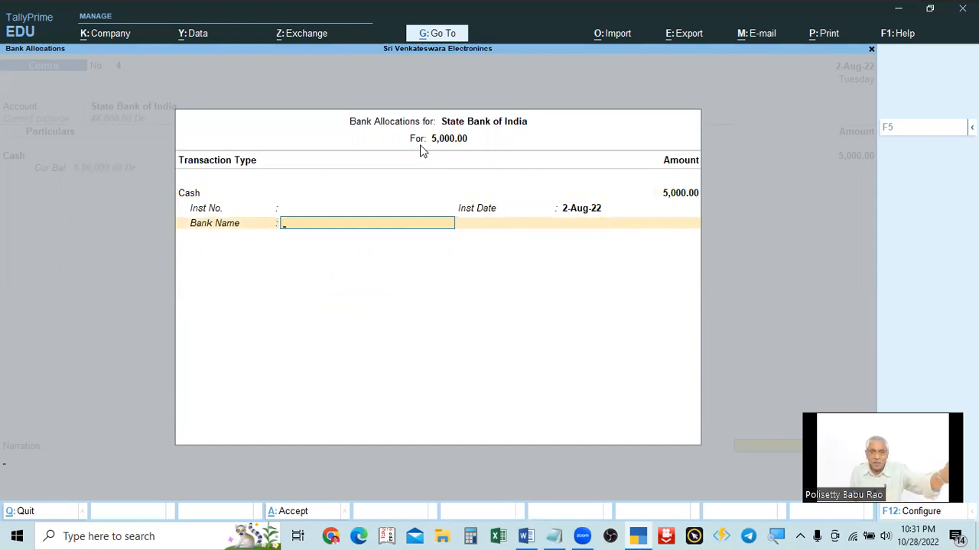
Step: Add the narration "being cash deposited in sbi" and save the contra voucher
key("Return")
type("being cash d")
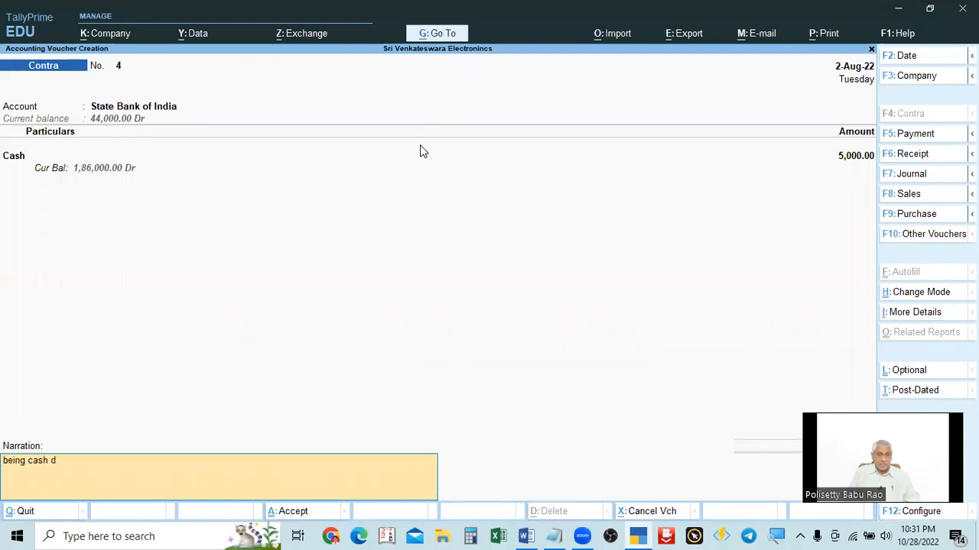
type("eposti")
key("BackSpace")
key("BackSpace")
type("ited in sbi")
key("Return")
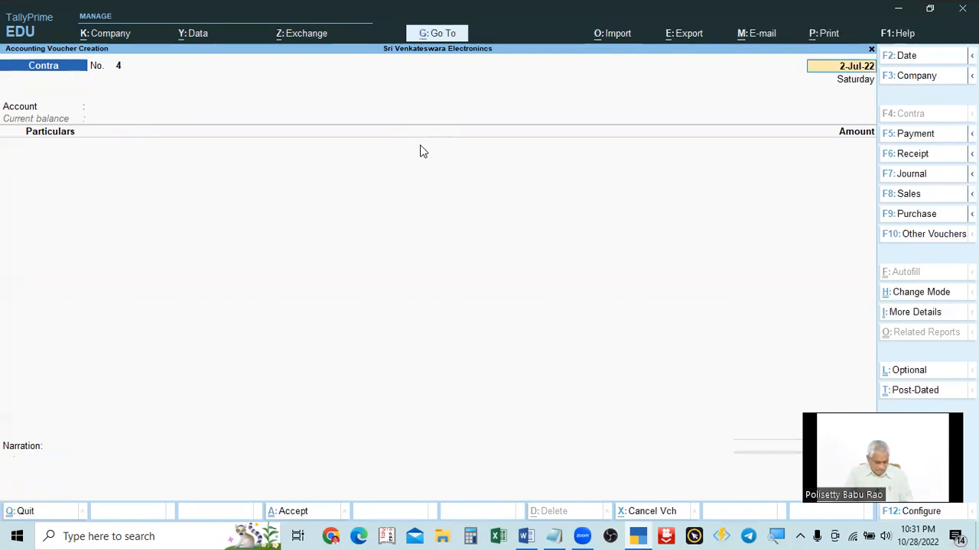
Step: Check the problem list and set the new contra voucher's date to 1-Sep-22
key("alt+Tab")
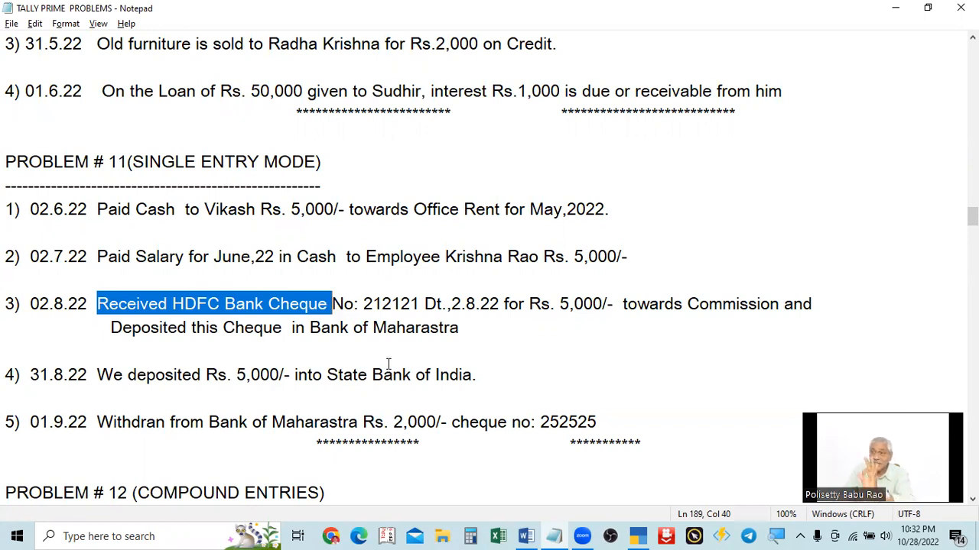
key("alt+Tab")
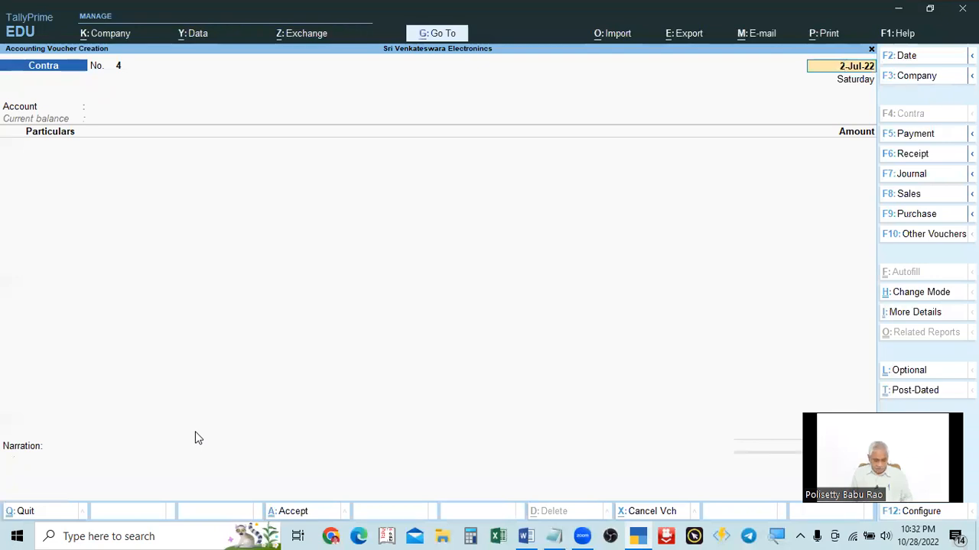
key("F2")
type("1.9")
key("Return")
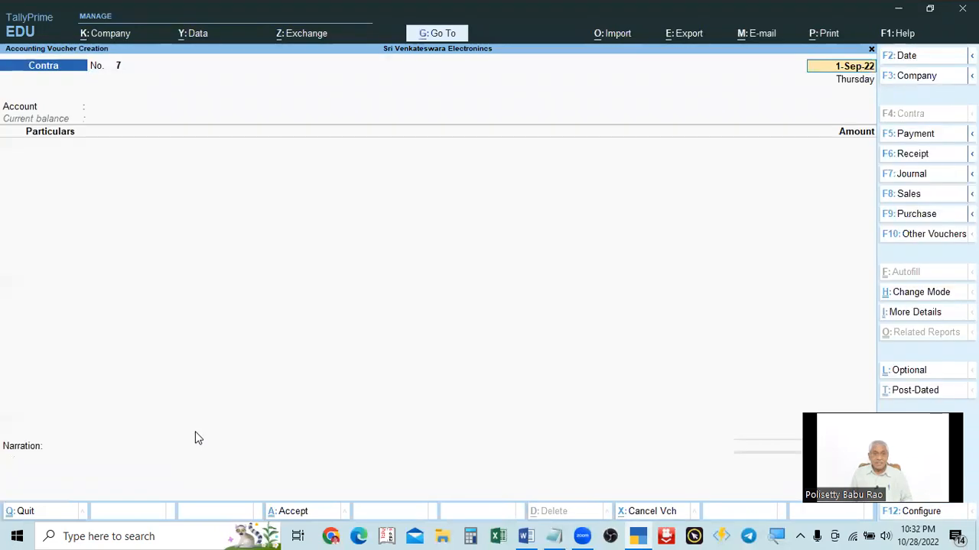
Step: Review the withdrawal entry in the problem list and select Cash as the contra voucher's account
key("alt+Tab")
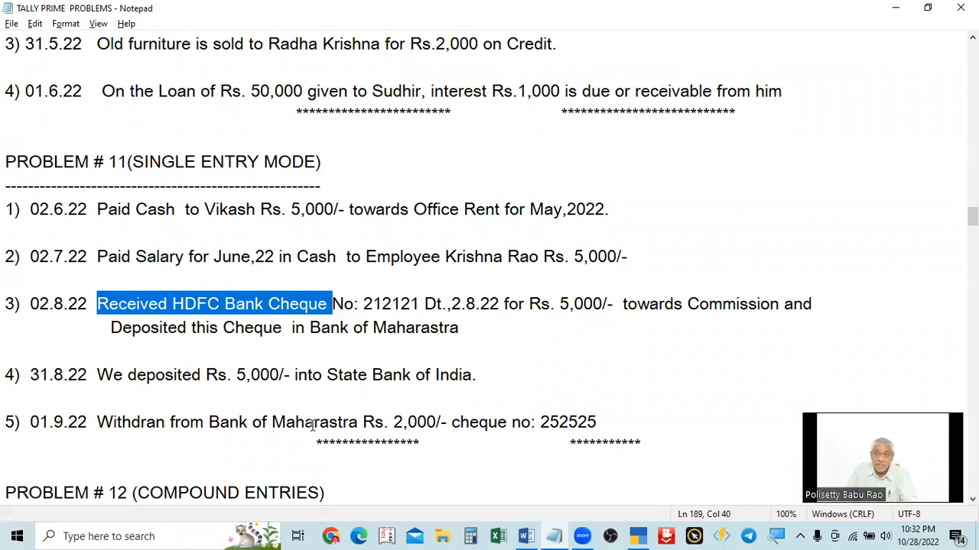
key("alt+Tab")
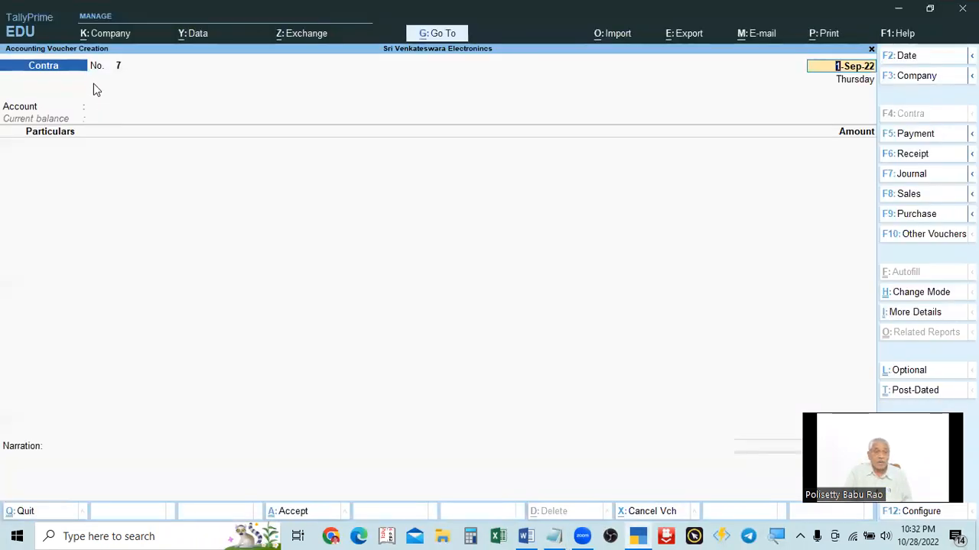
key("alt+Tab")
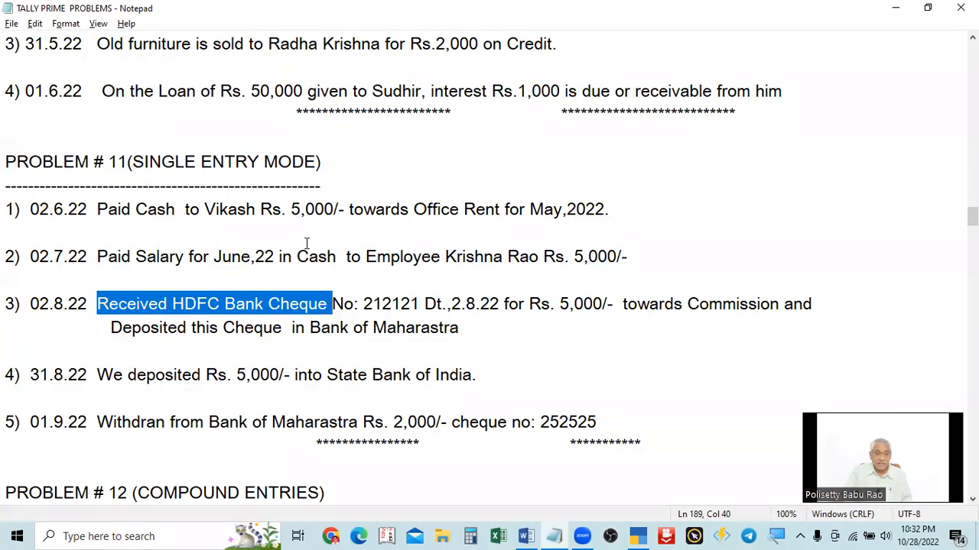
key("alt+Tab")
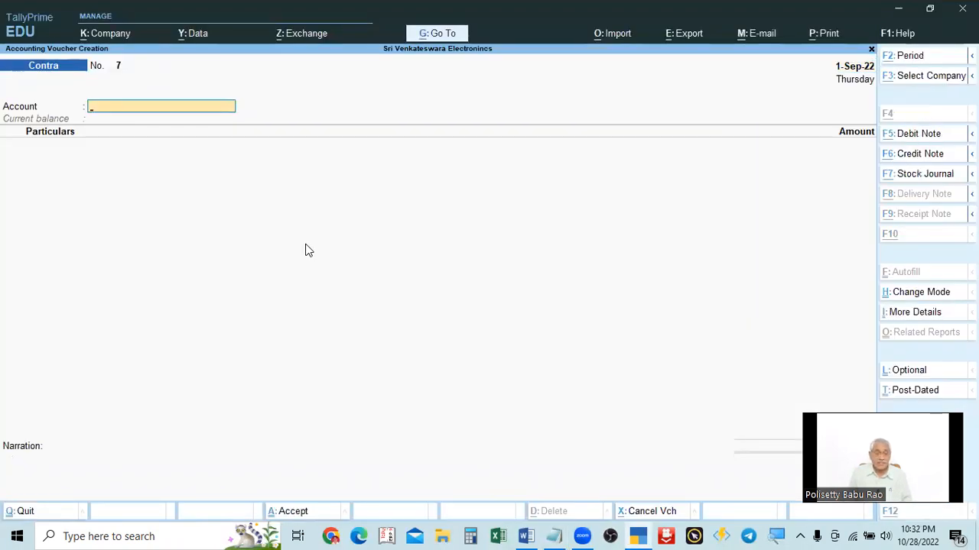
key("alt+Tab")
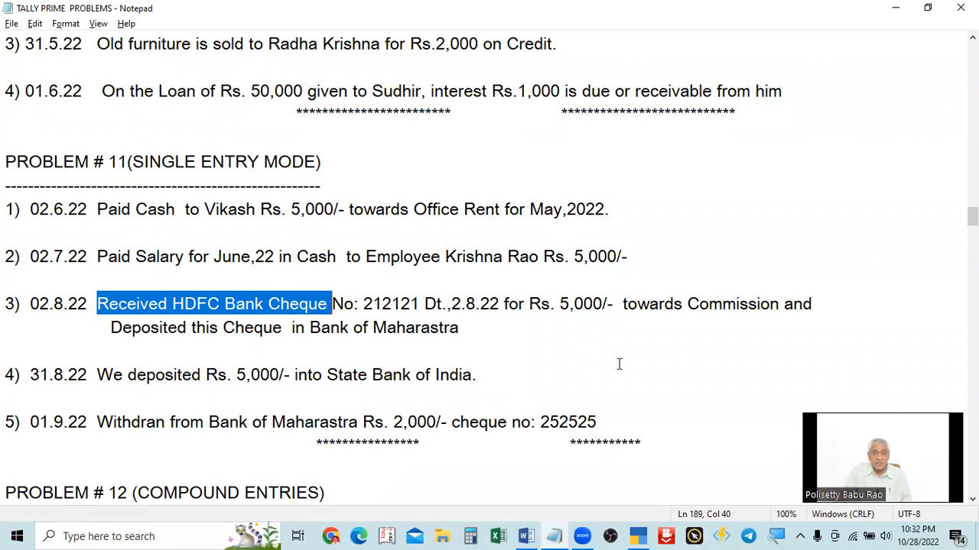
key("alt+Tab")
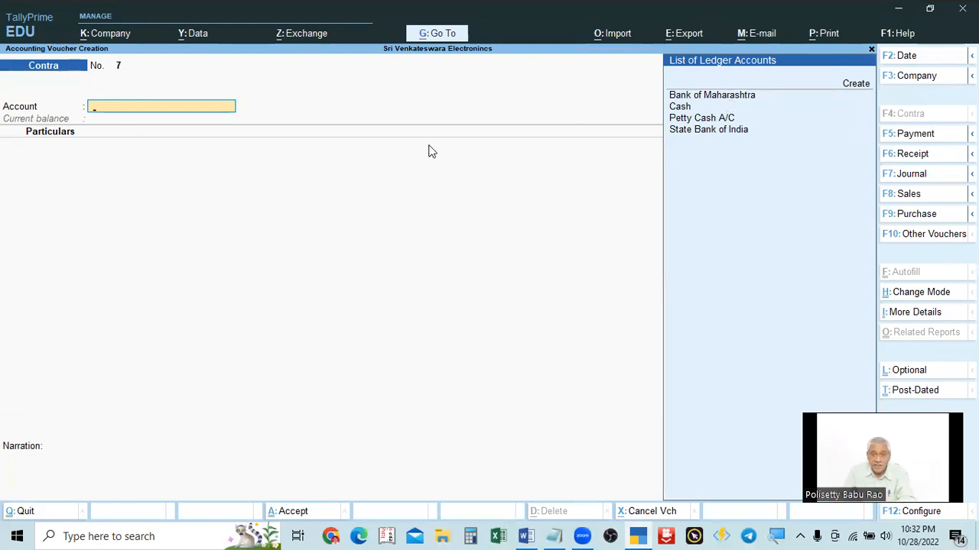
left_click(676, 109)
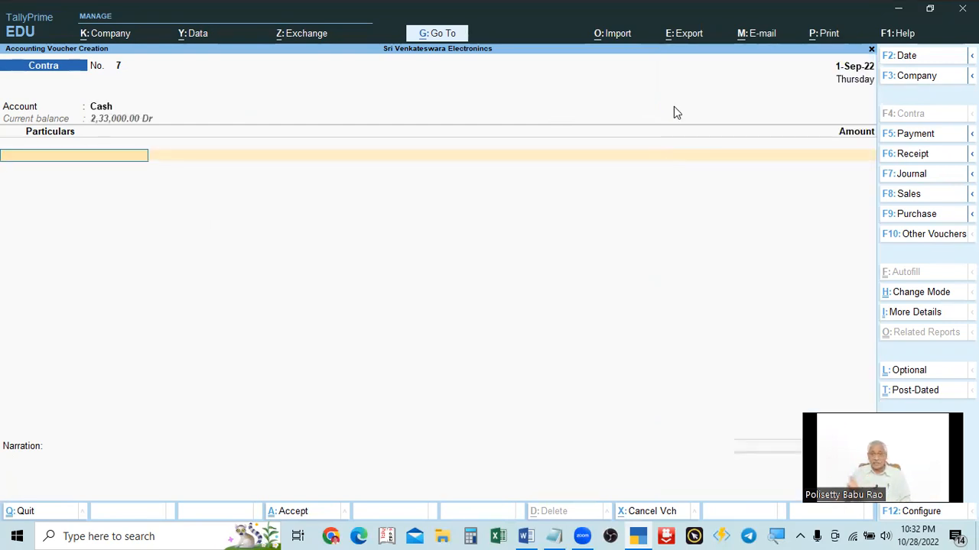
Step: Add Bank of Maharashtra to the particulars with an amount of 2,000 and open its bank allocations
key("alt+Tab")
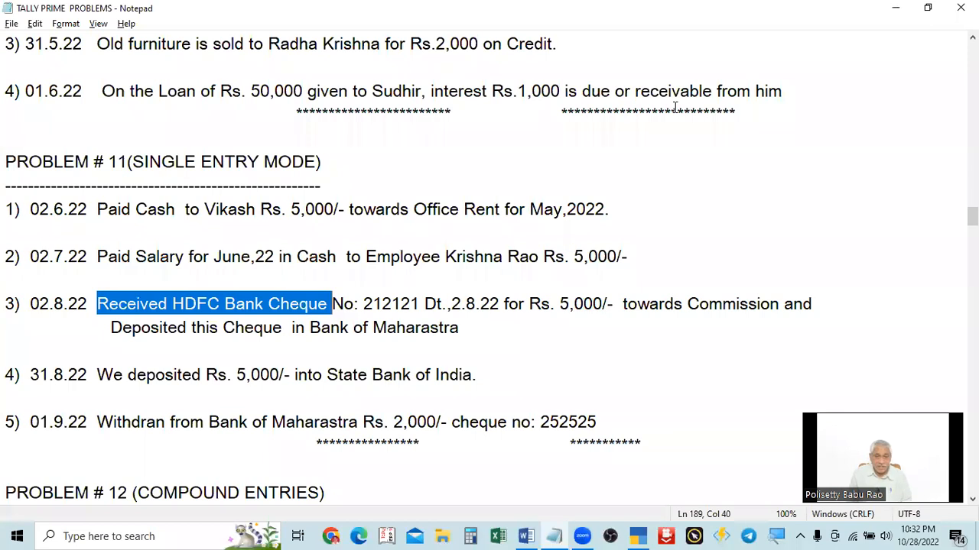
key("alt+Tab")
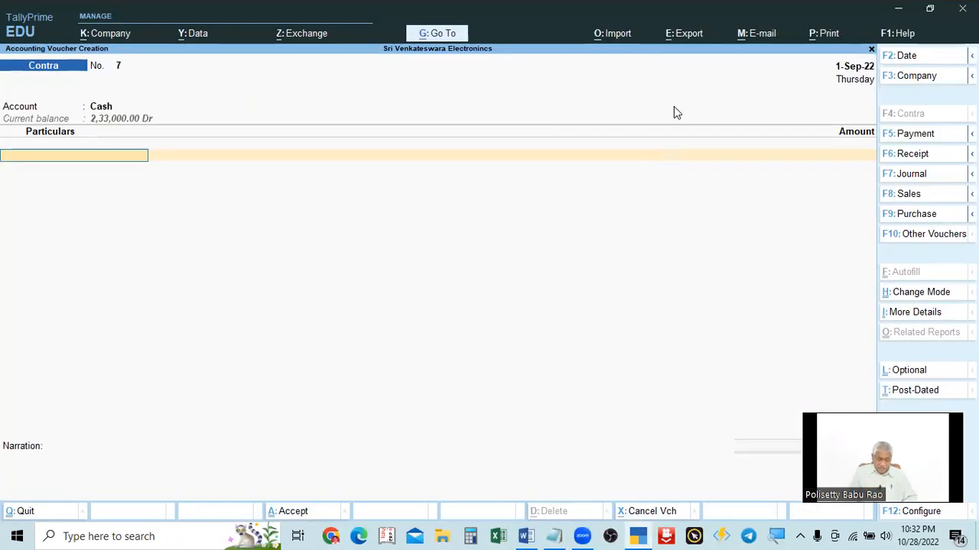
type("Bank")
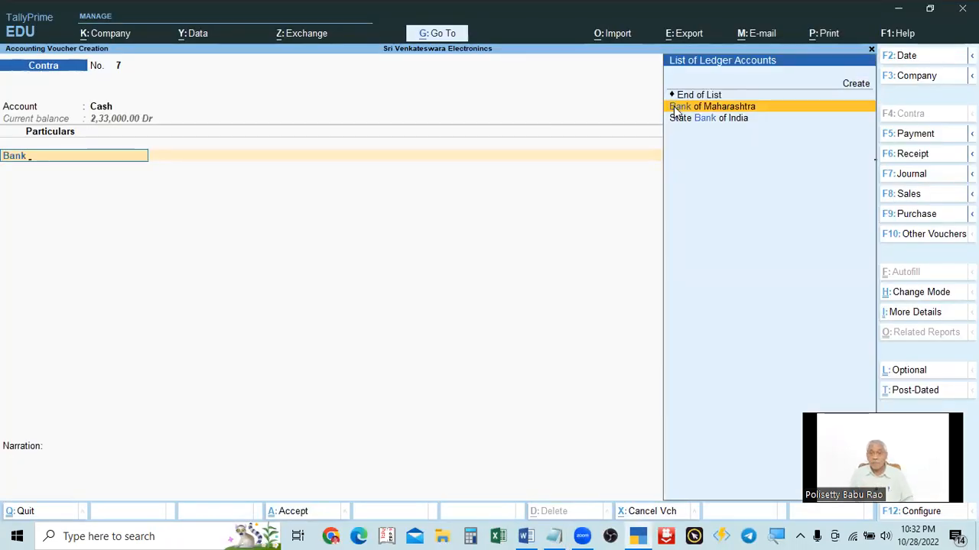
left_click(675, 111)
key("alt+Tab")
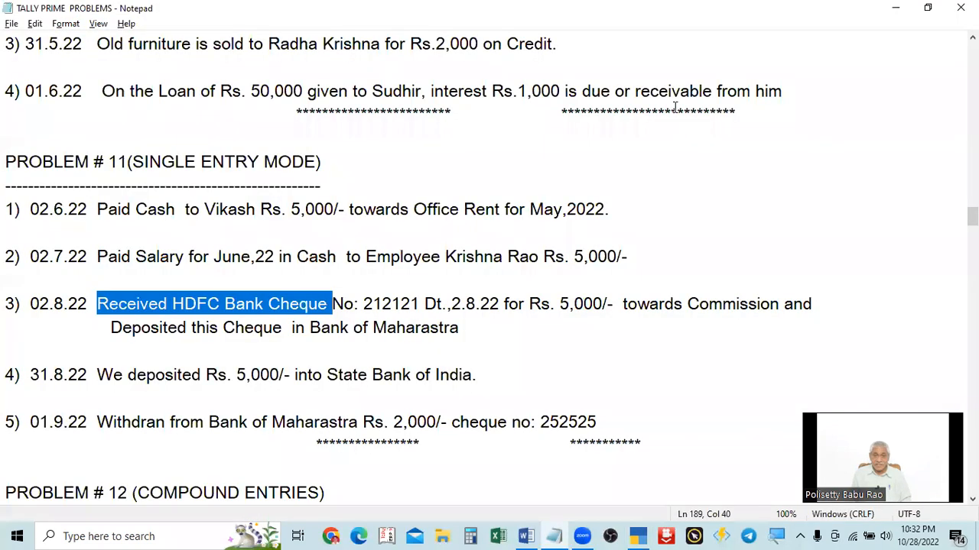
key("alt+Tab")
type("20000")
key("BackSpace")
key("Return")
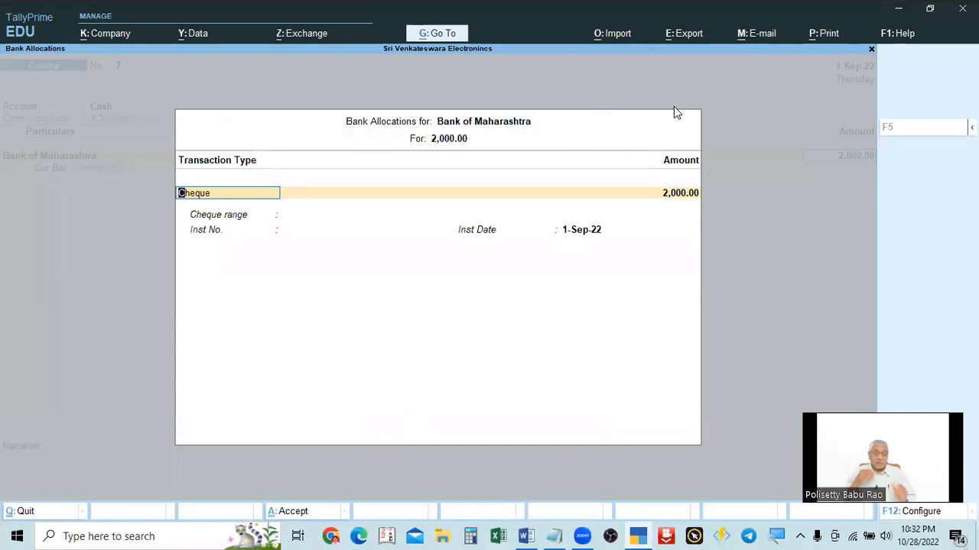
Step: Enter cheque number 252525 as the instrument number in the Bank of Maharashtra allocations
key("ctrl+a")
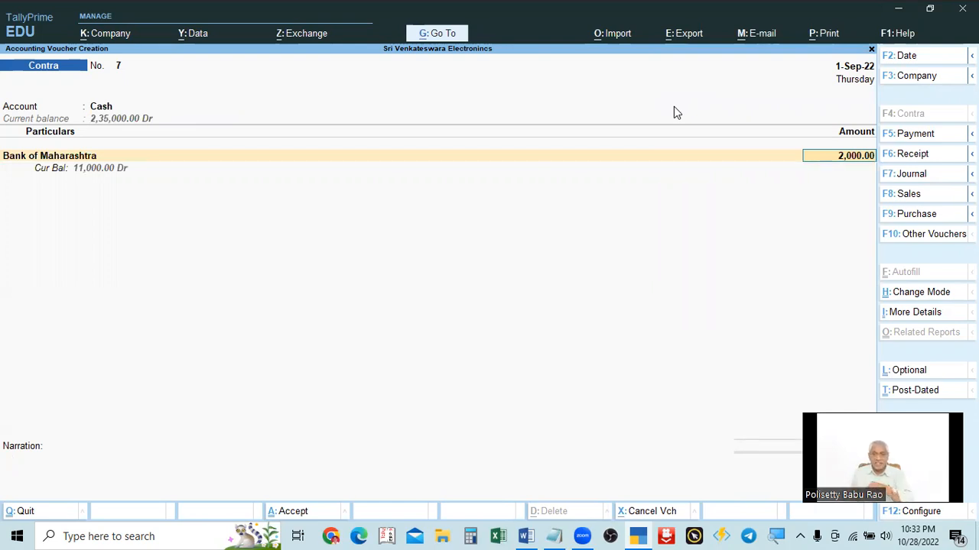
key("Return")
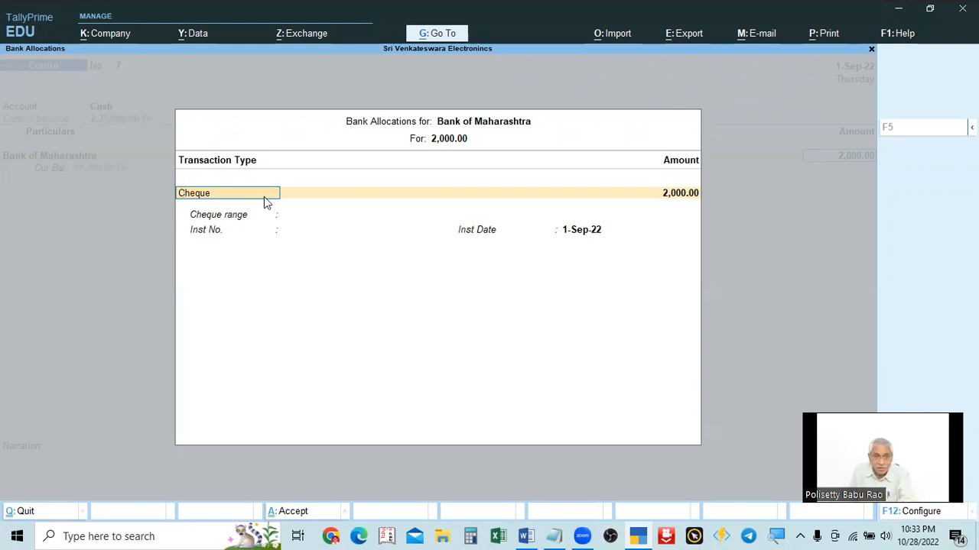
key("Return")
key("Return")
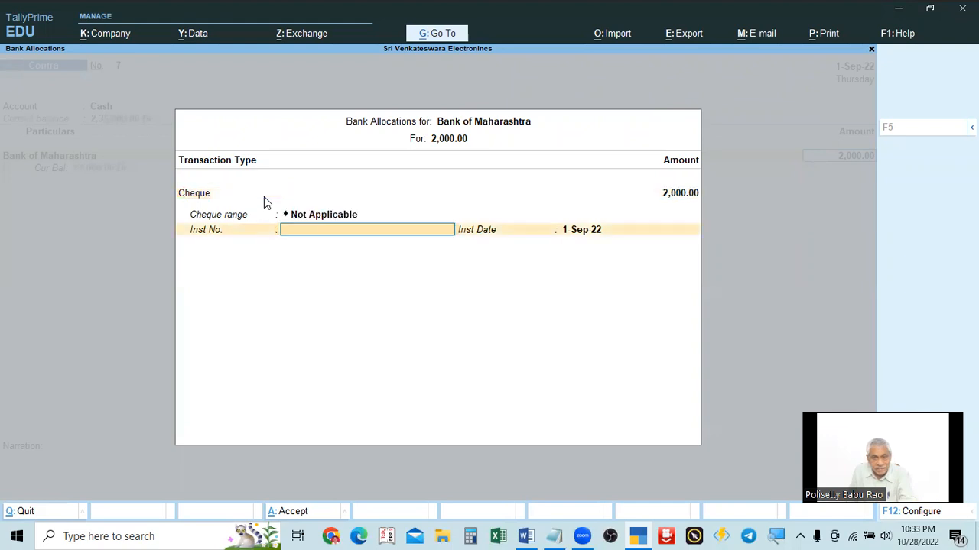
key("alt+Tab")
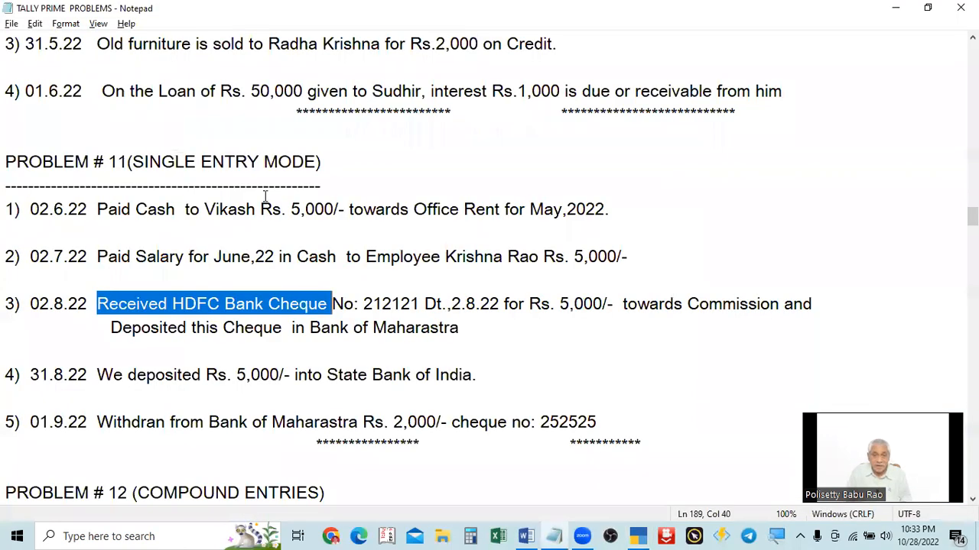
key("alt+Tab")
type("252525")
key("Return")
Step: Recheck the Bank of Maharashtra allocations and save the withdrawal contra voucher
key("Return")
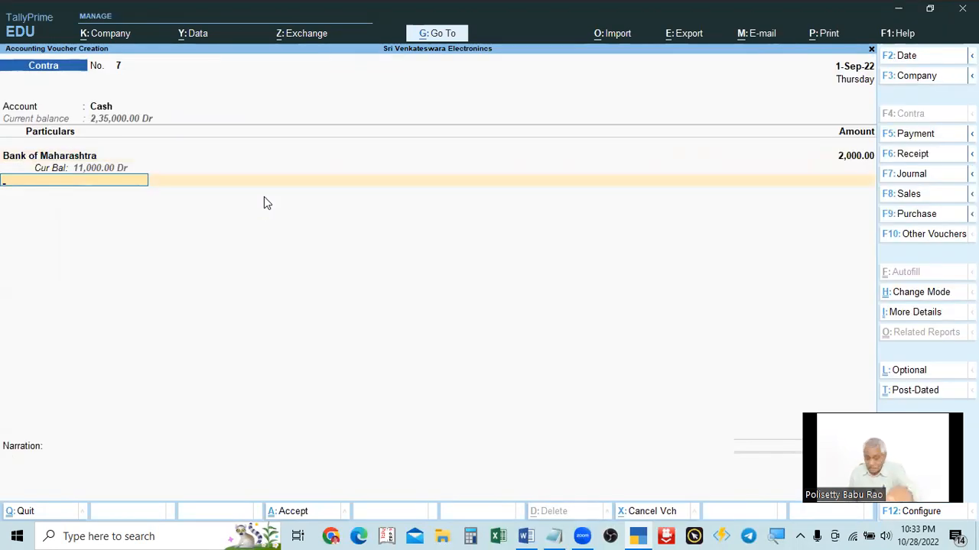
key("BackSpace")
key("Return")
key("Return")
key("Return")
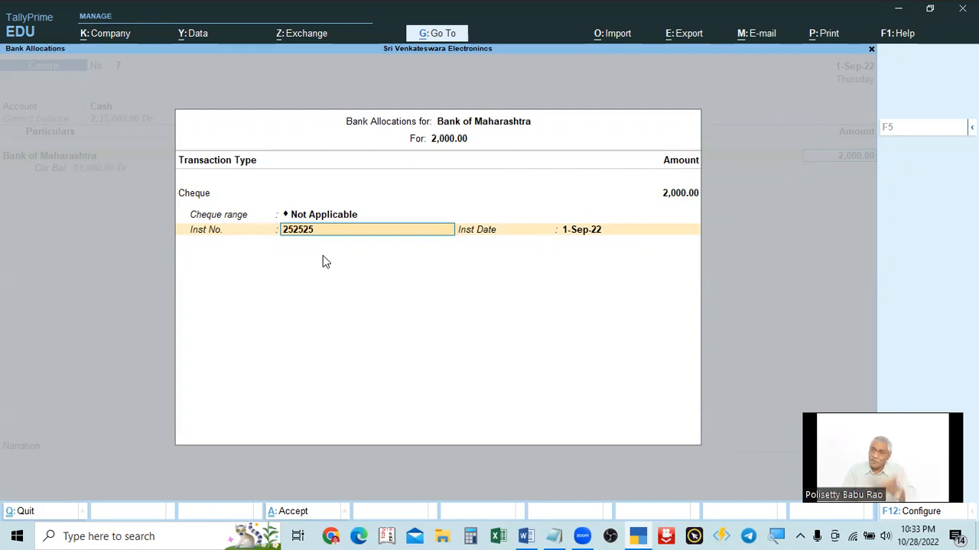
key("Return")
key("Return")
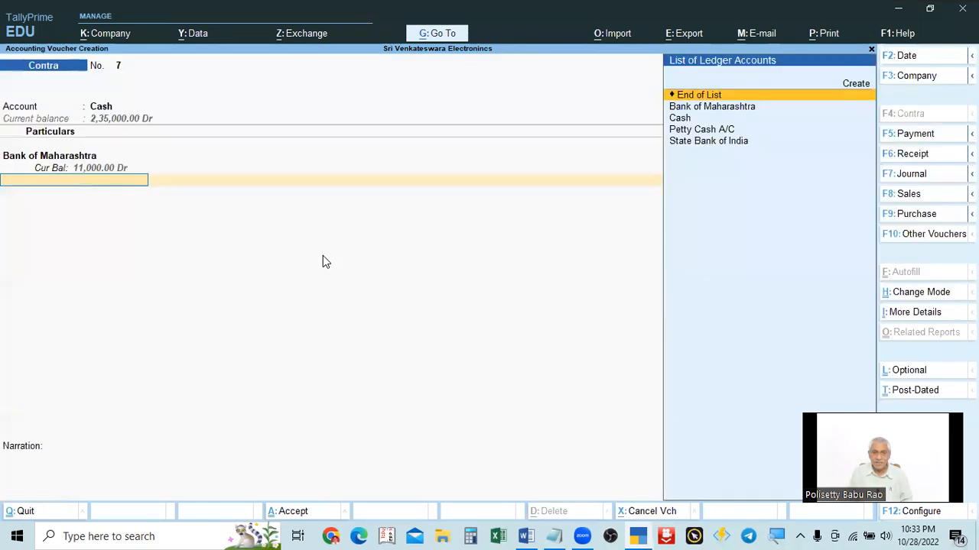
key("Return")
key("Return")
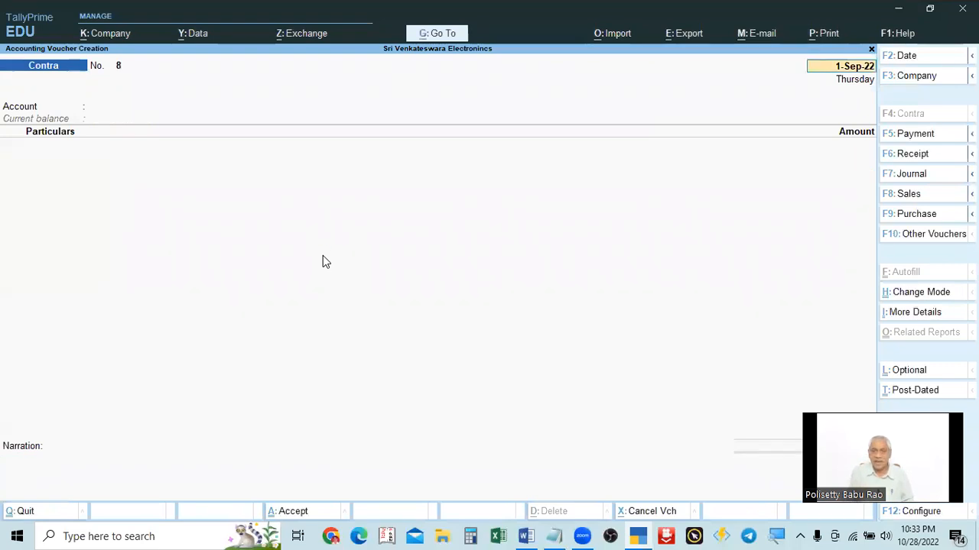
Step: Leave voucher creation and quit TallyPrime
key("alt+Tab")
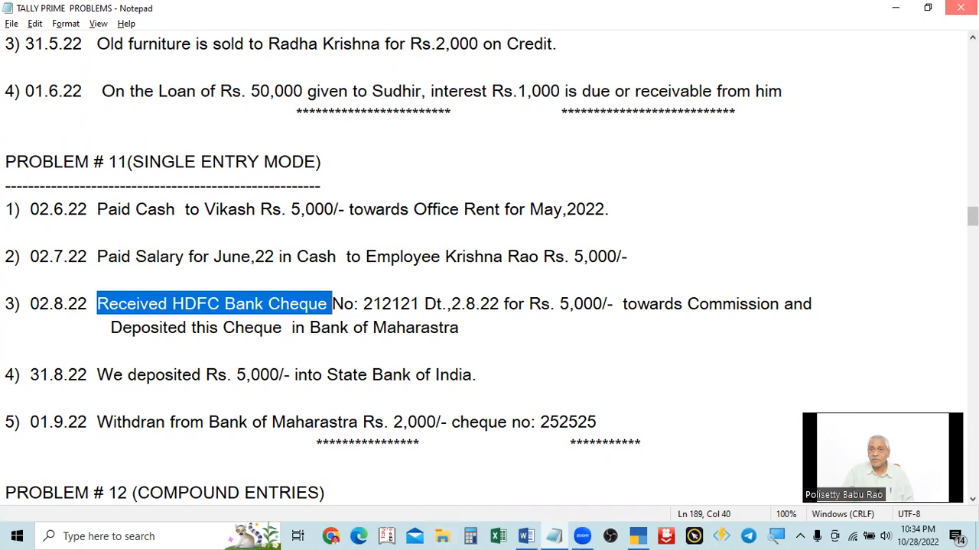
key("alt+Tab")
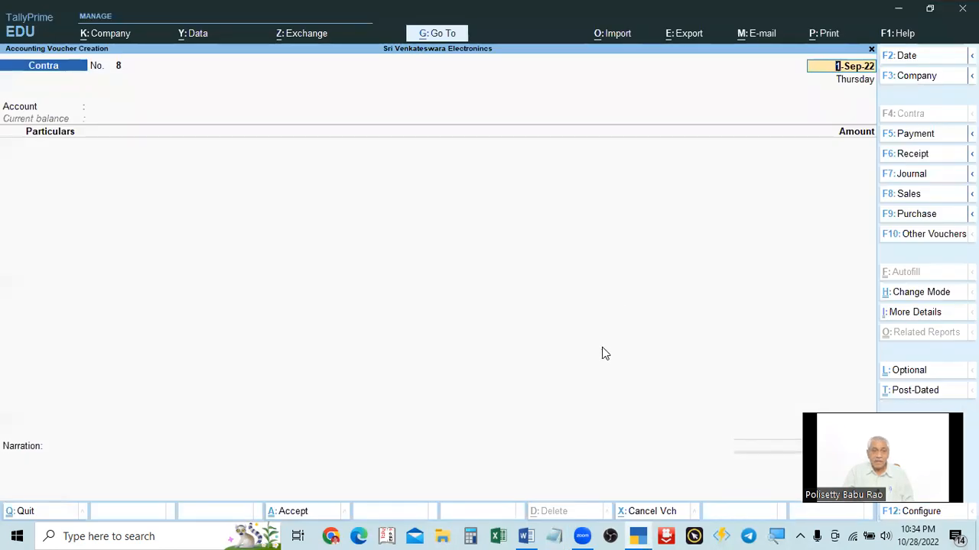
key("Escape")
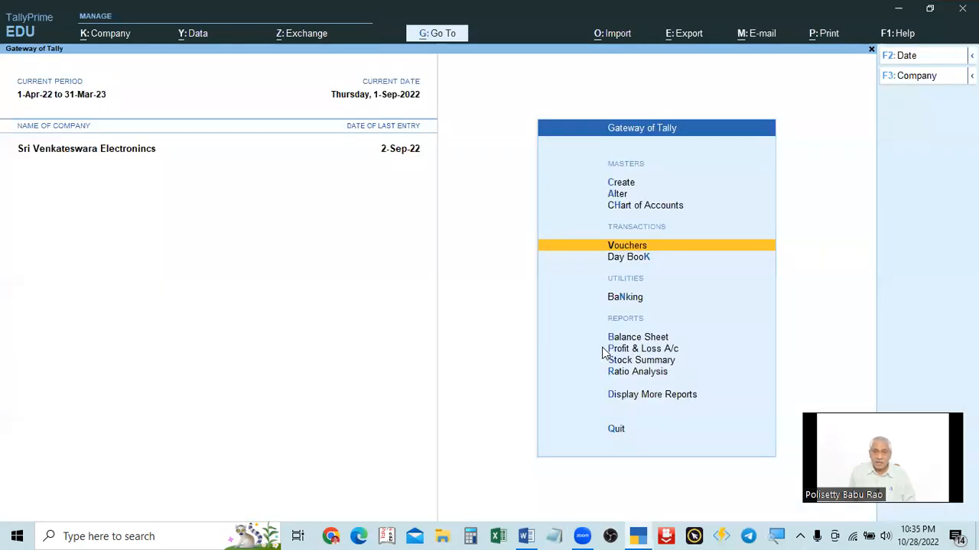
key("Escape")
key("Return")
left_click(606, 60)
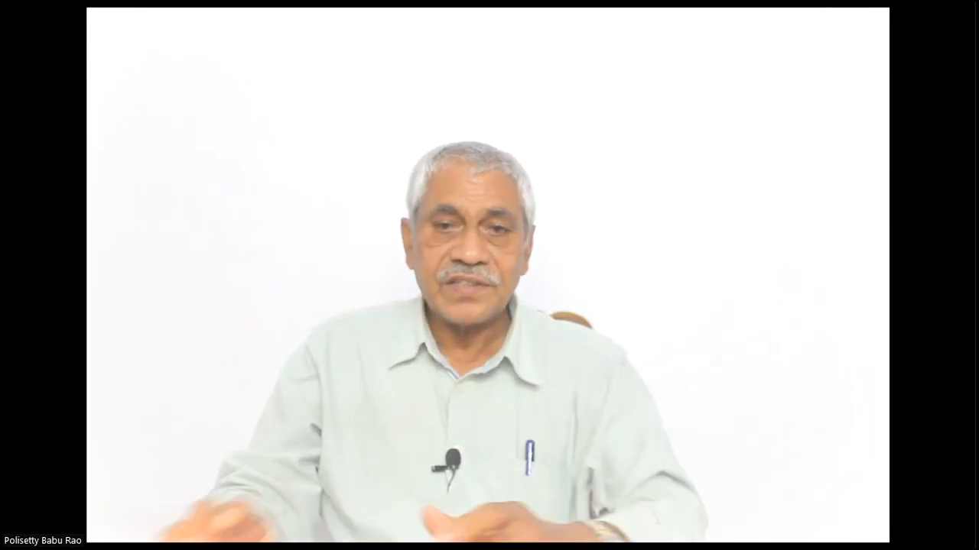